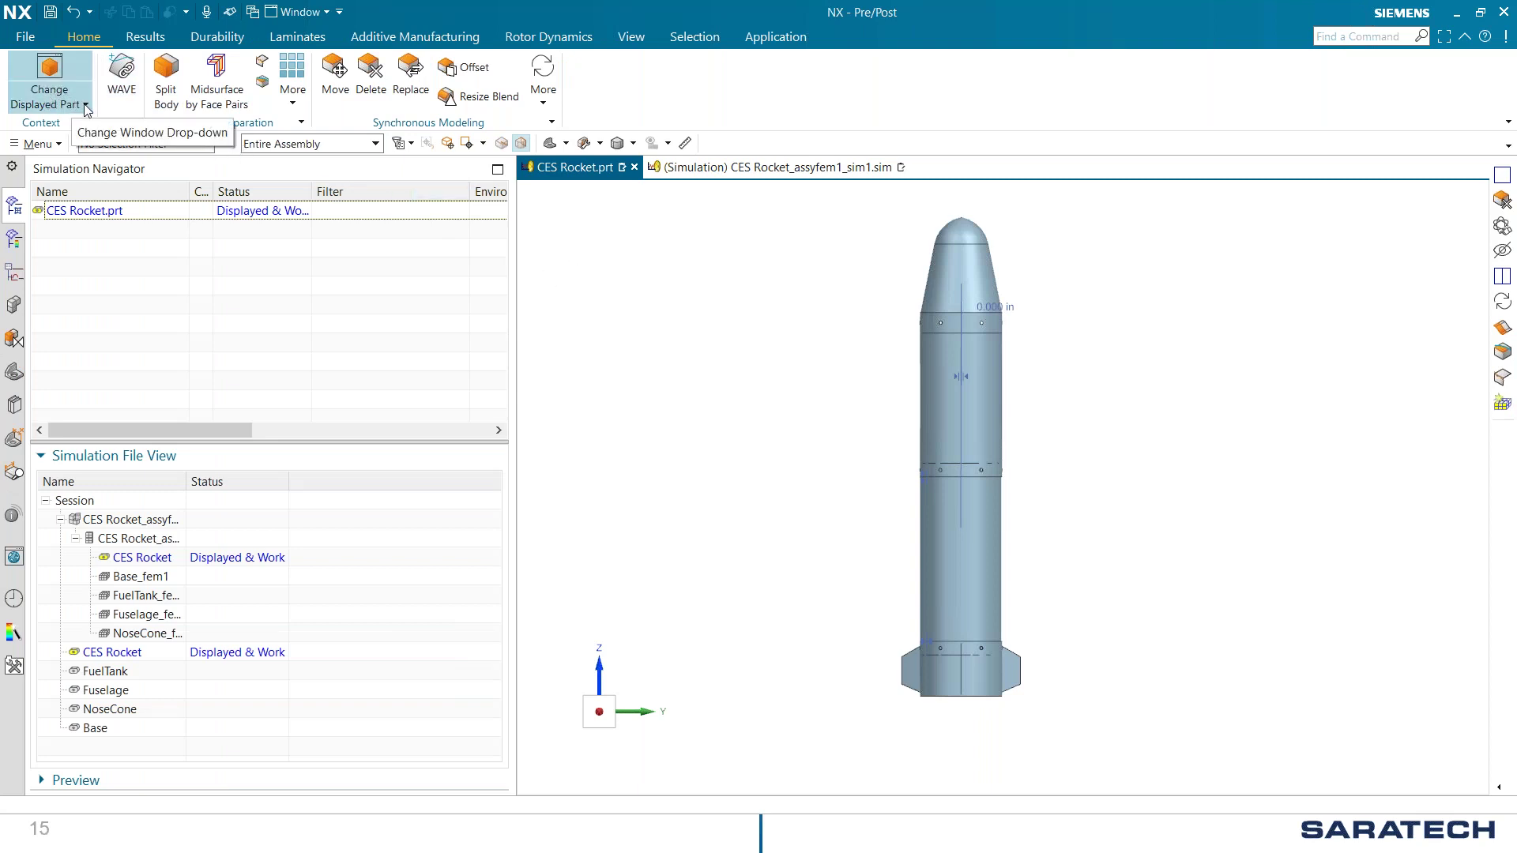
Step: Create assembly FEM CES Rocket_assyfem2.afm from the Blank template using Simcenter Nastran Structural
left_click(85, 109)
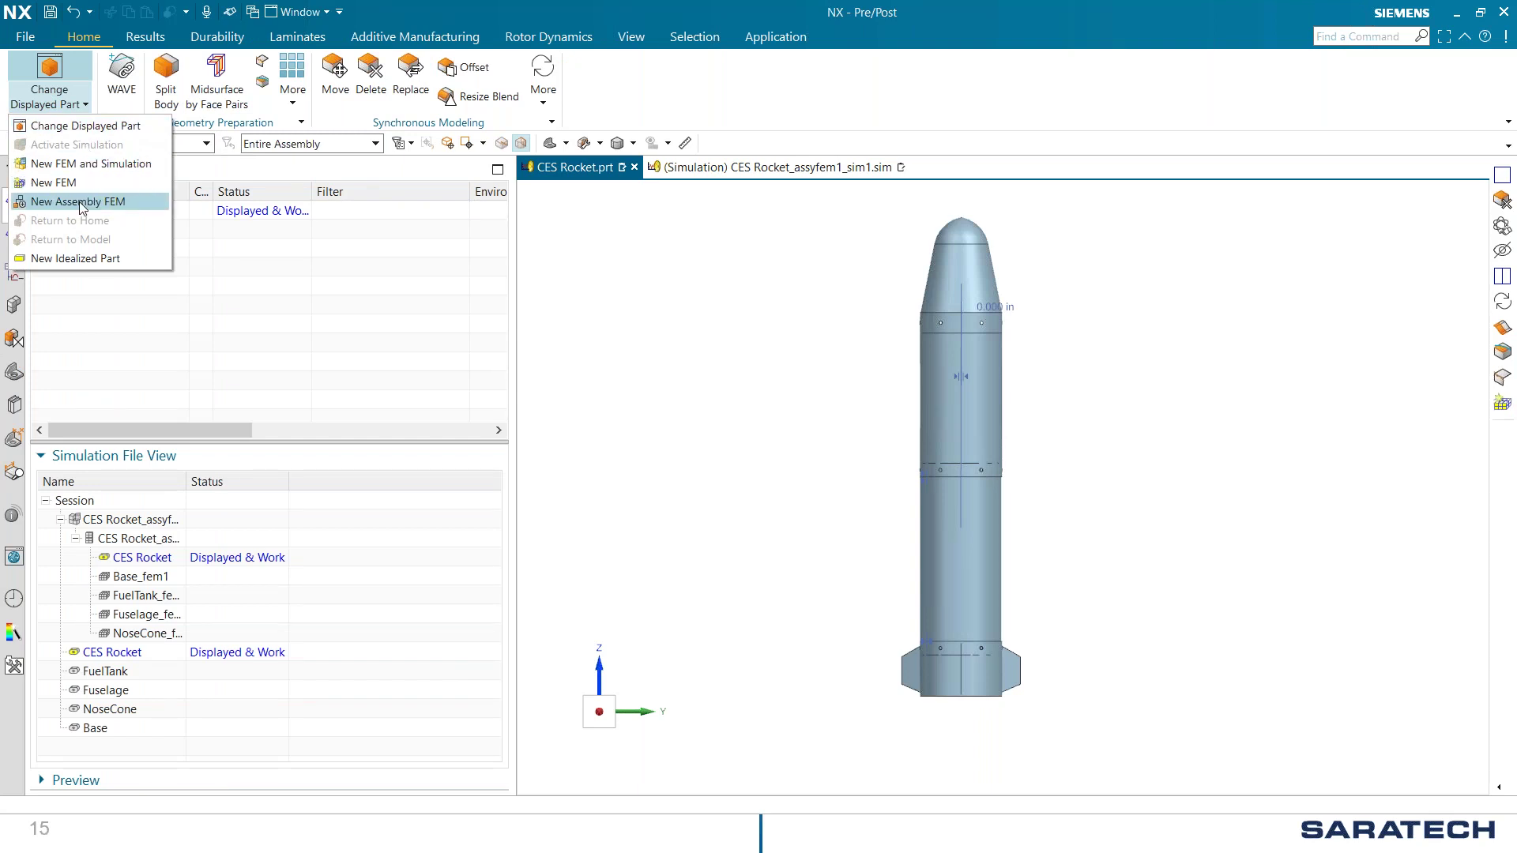
left_click(55, 200)
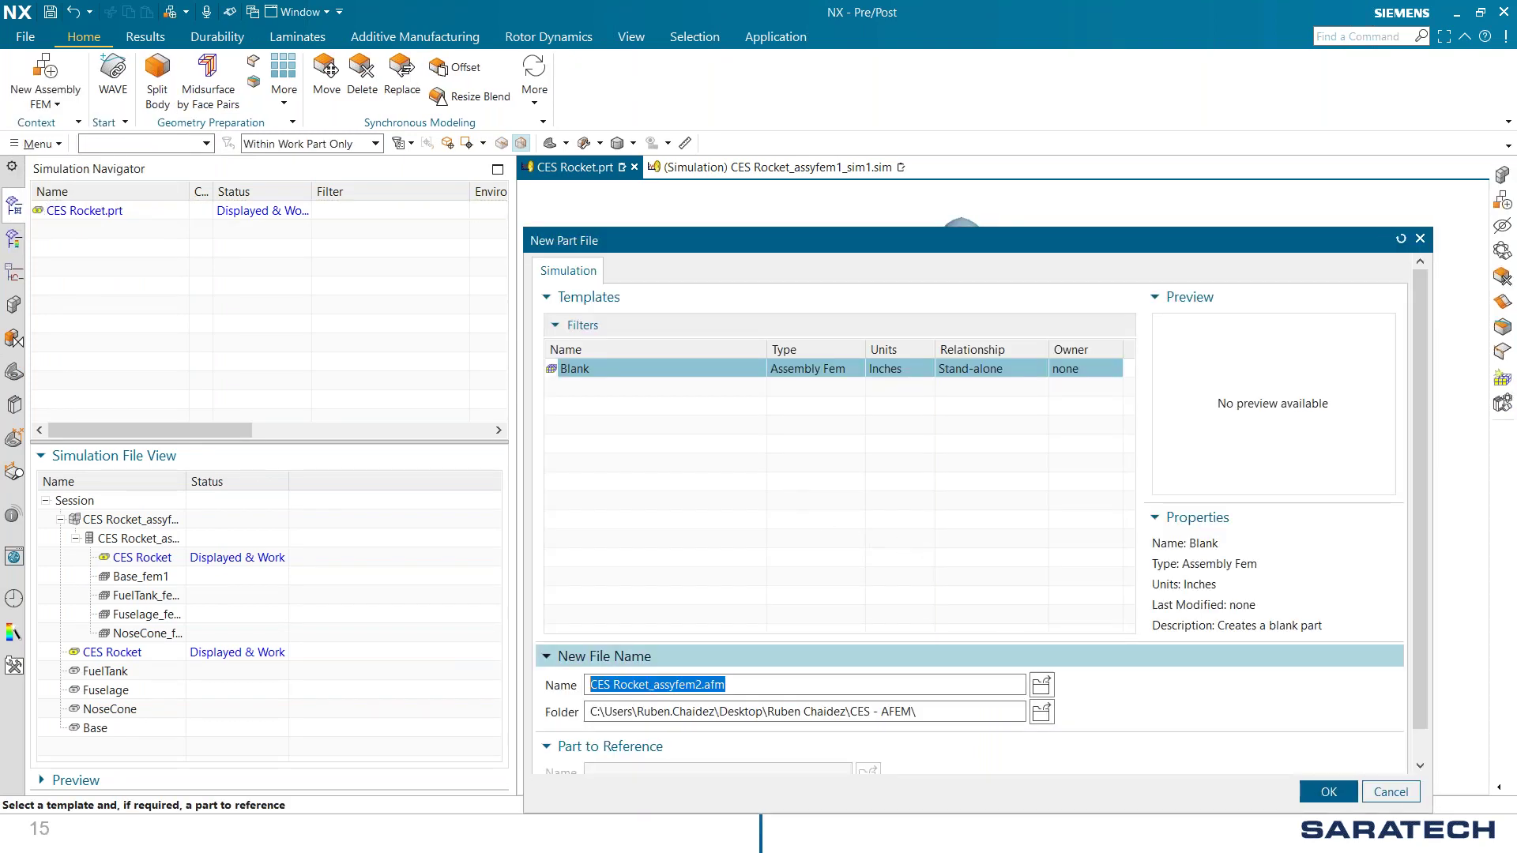
left_click(1323, 791)
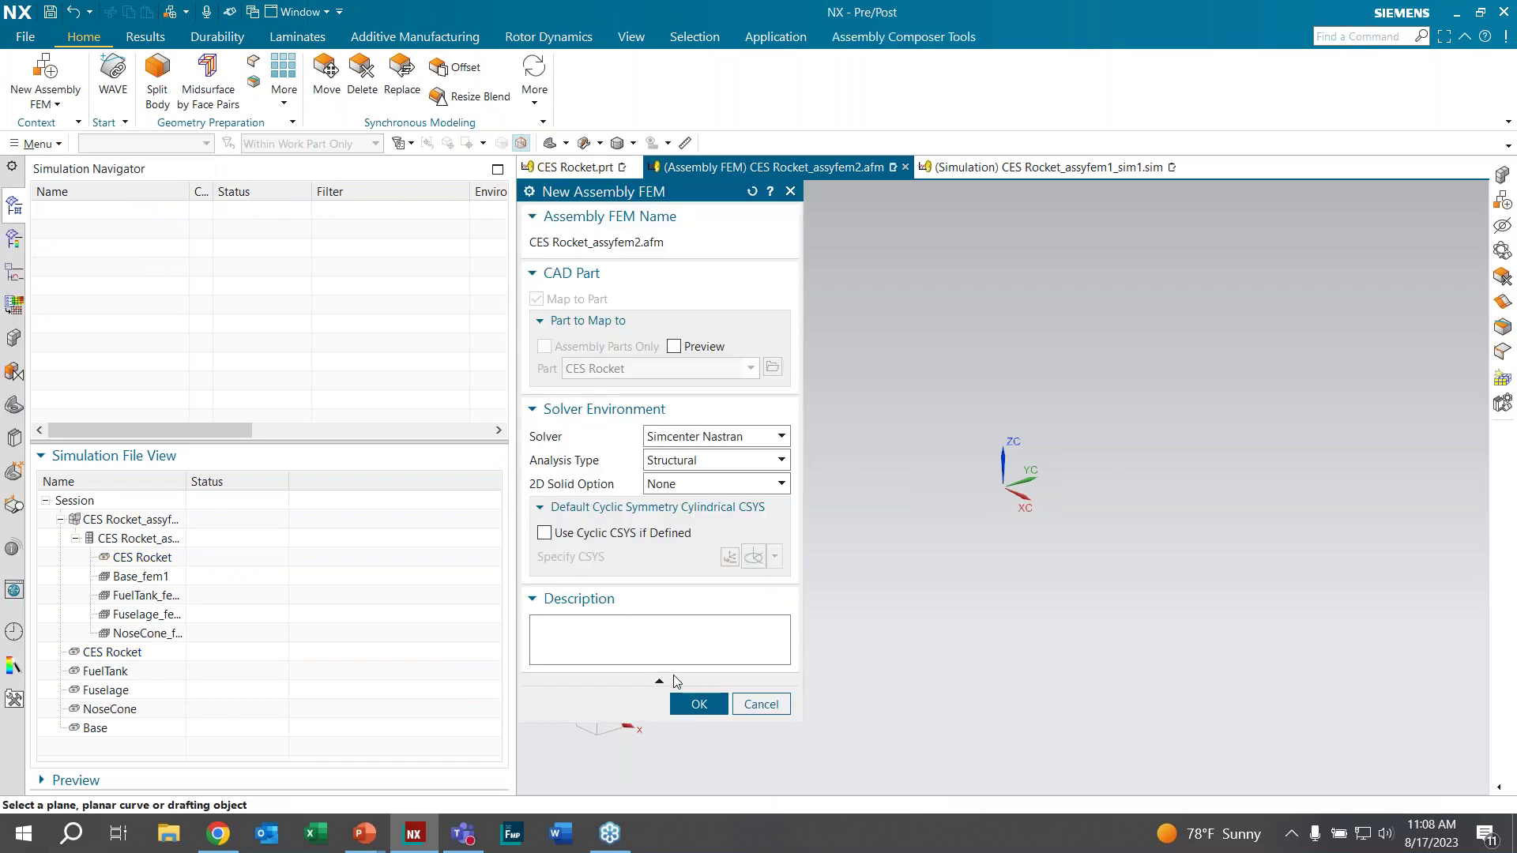
left_click(691, 703)
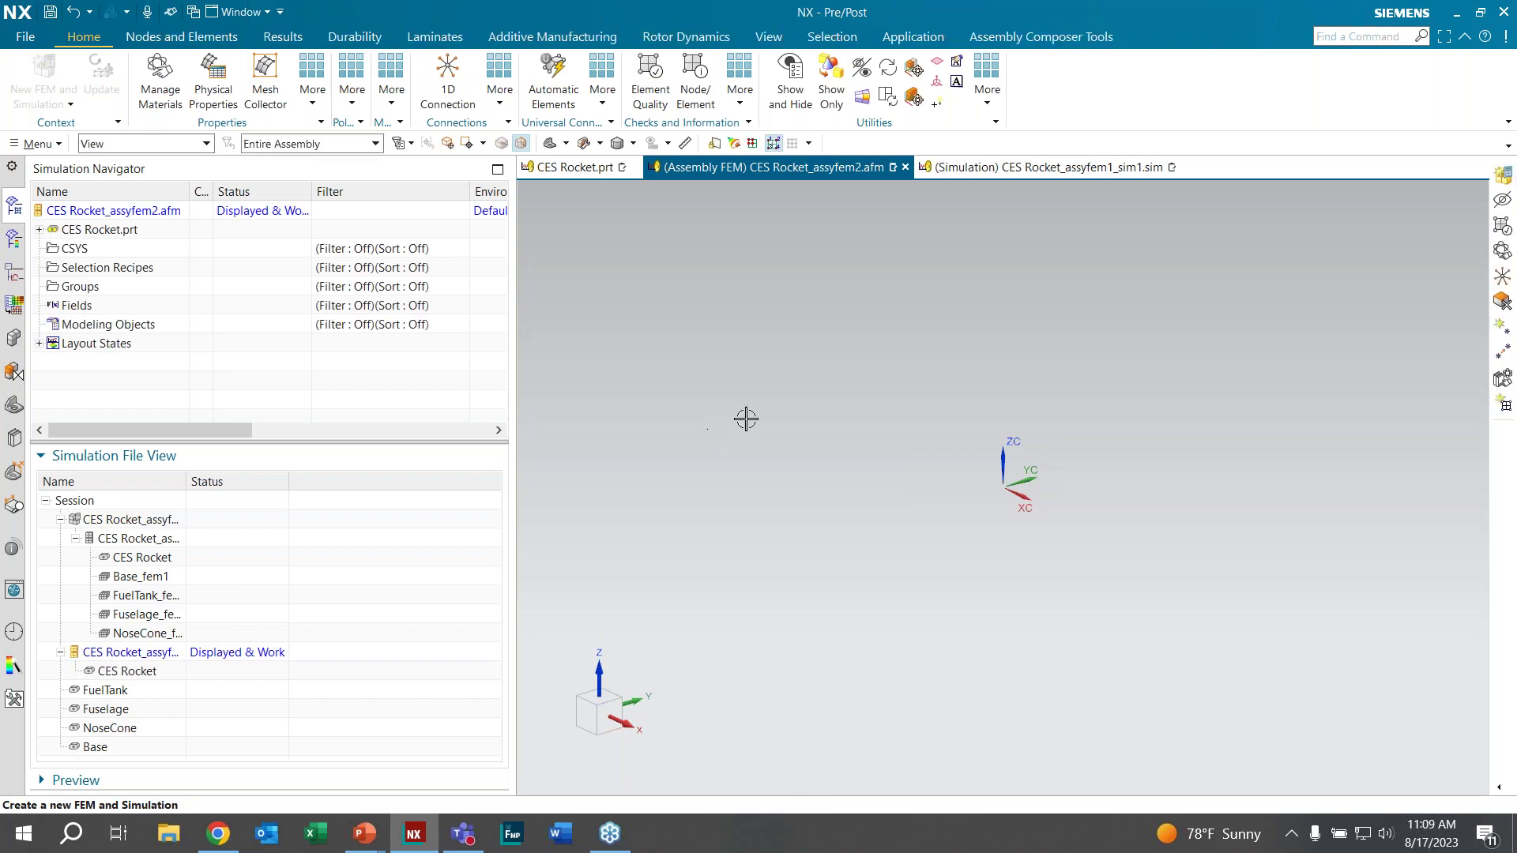
Step: Map the Base.prt component to the existing Base_fem1.fem file
left_click(39, 231)
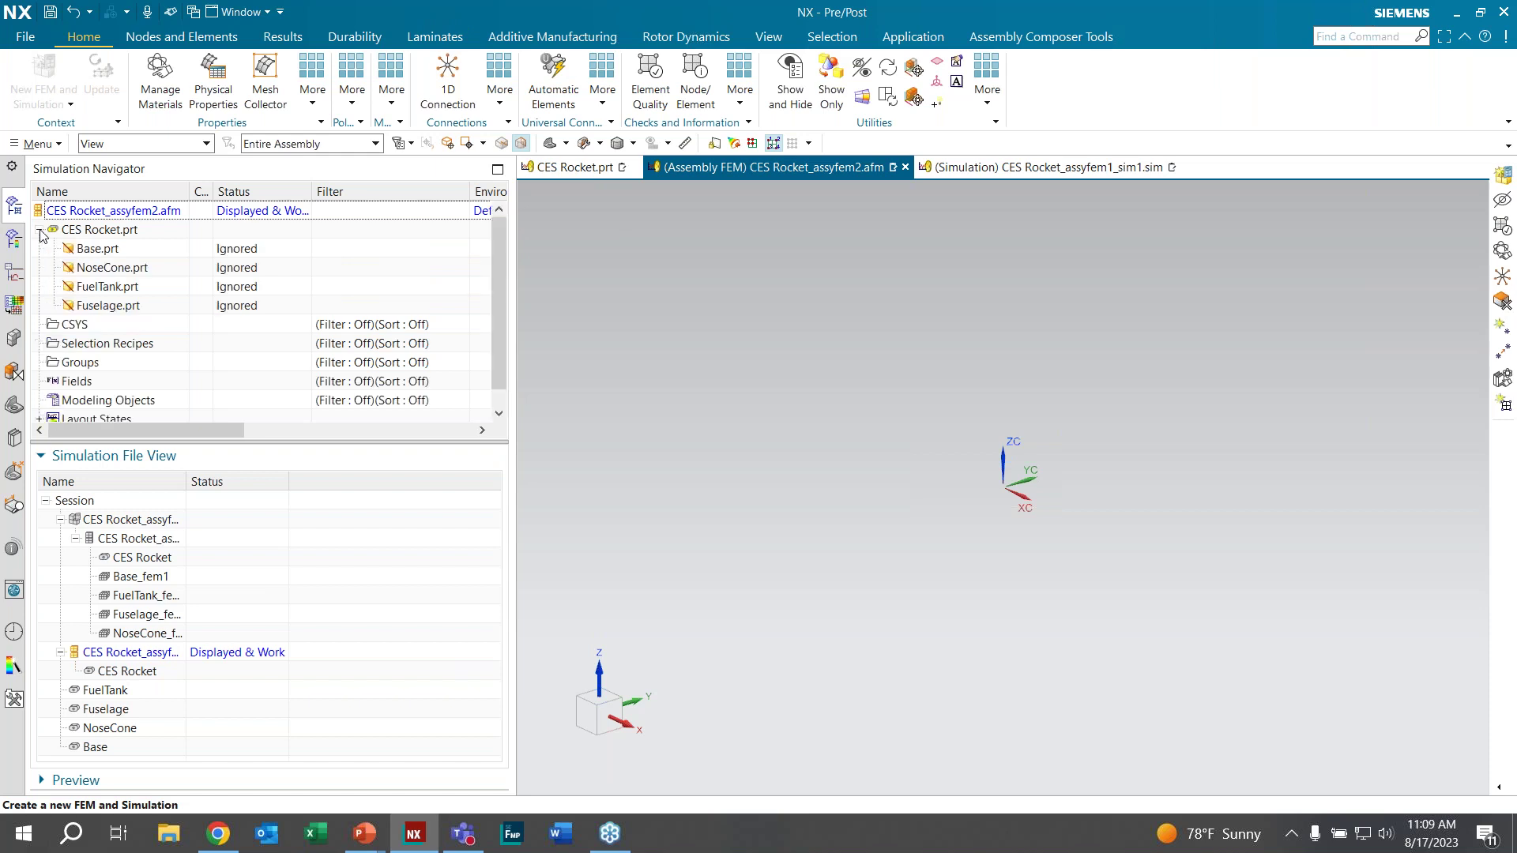
right_click(103, 251)
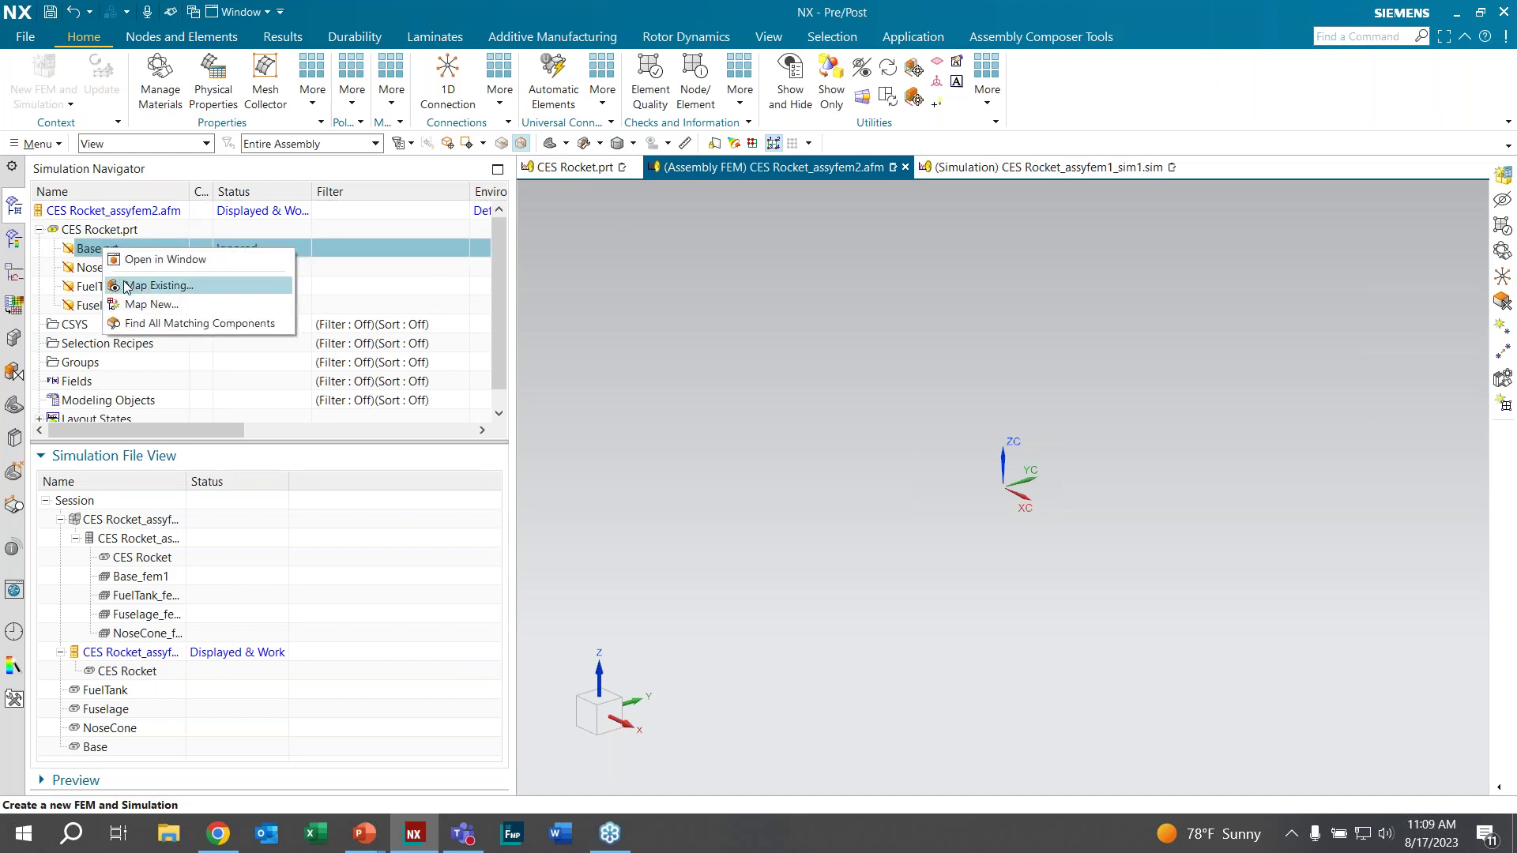
left_click(126, 286)
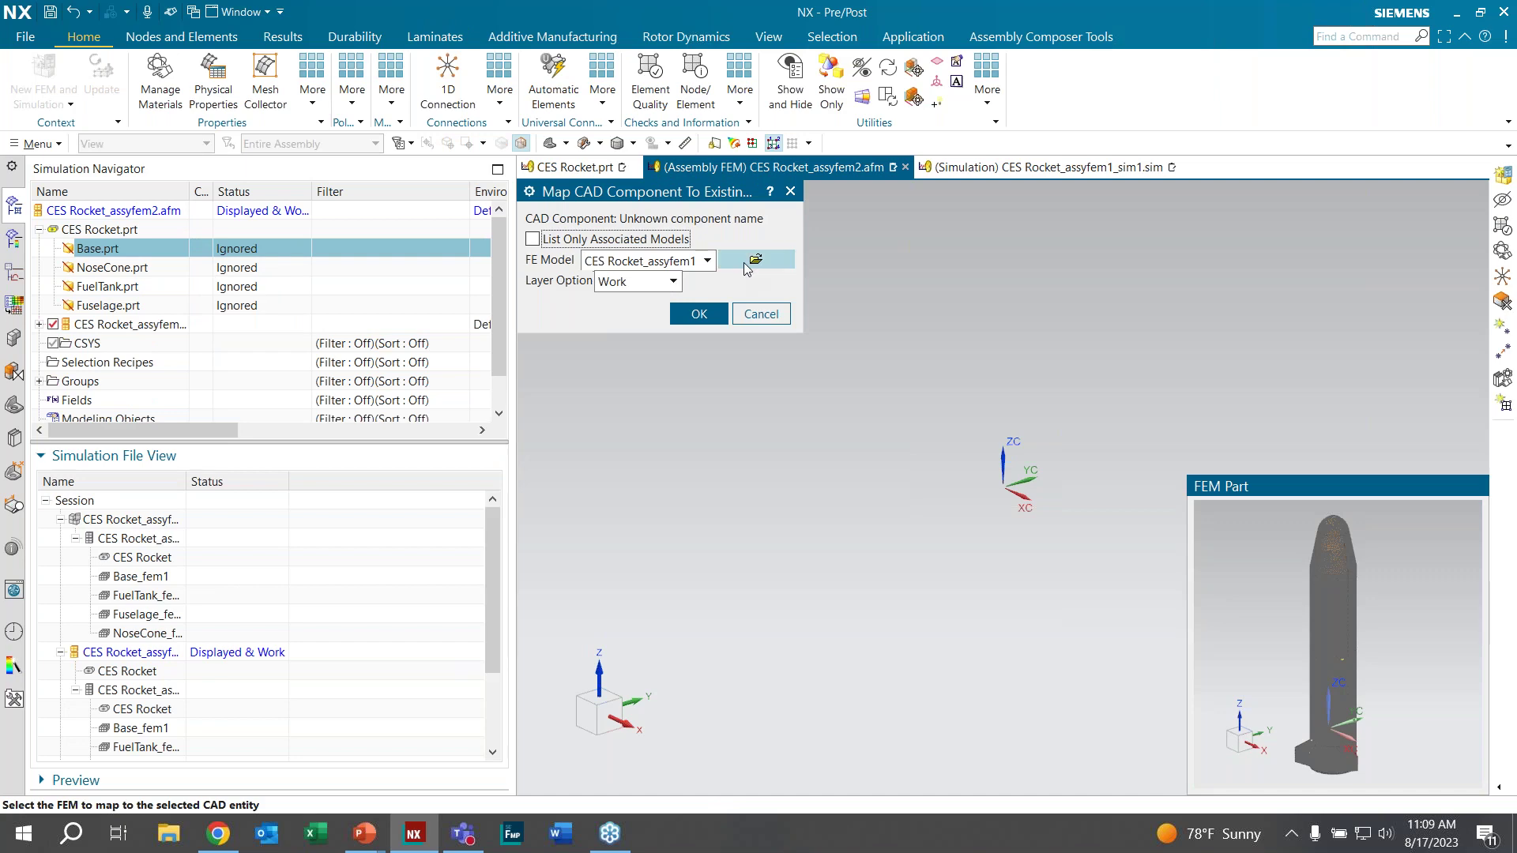
left_click(755, 259)
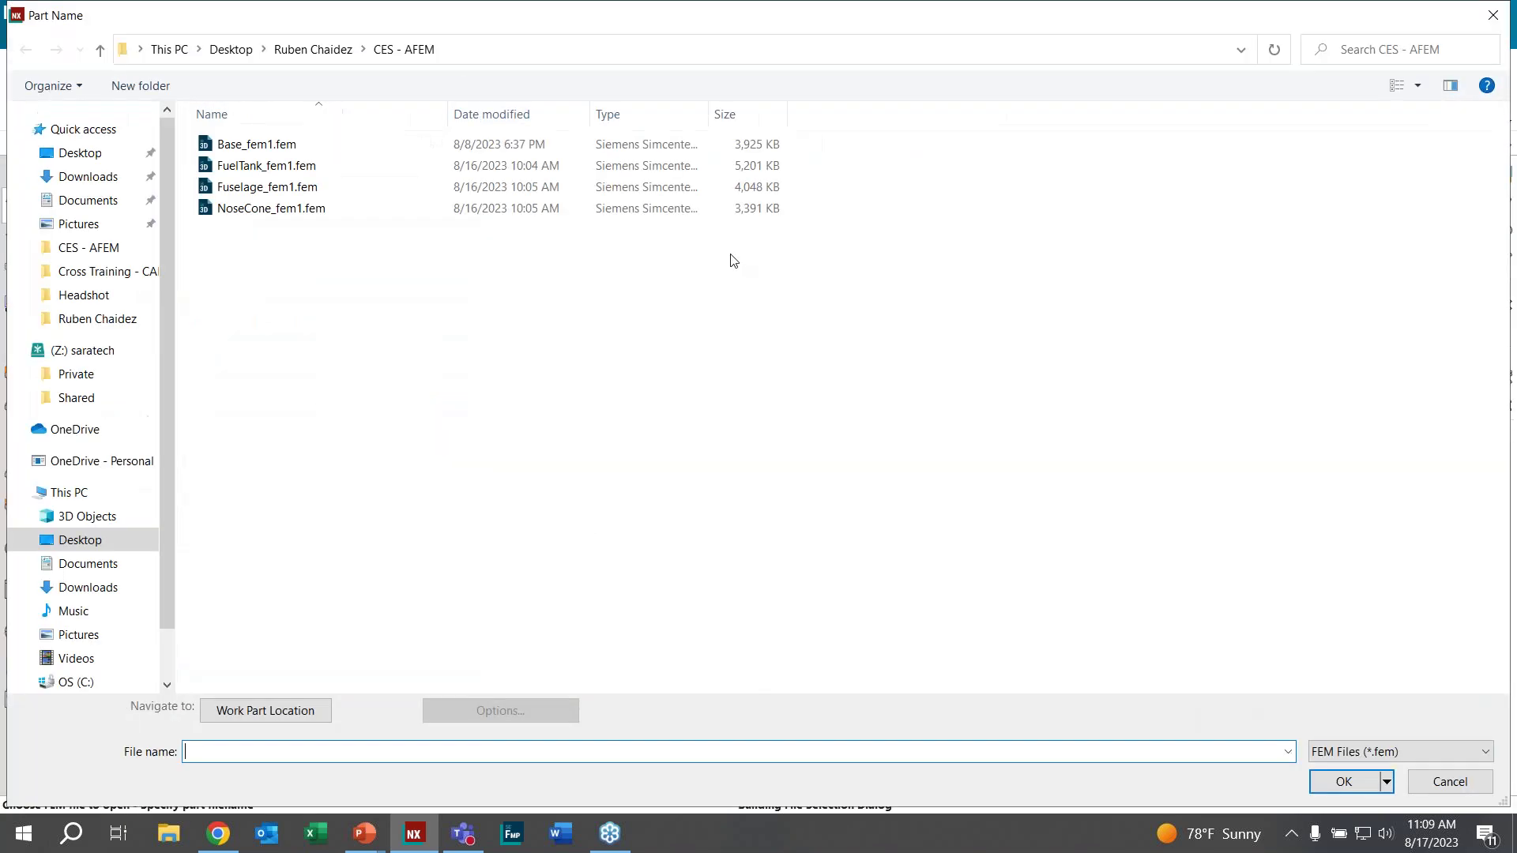
double_click(293, 152)
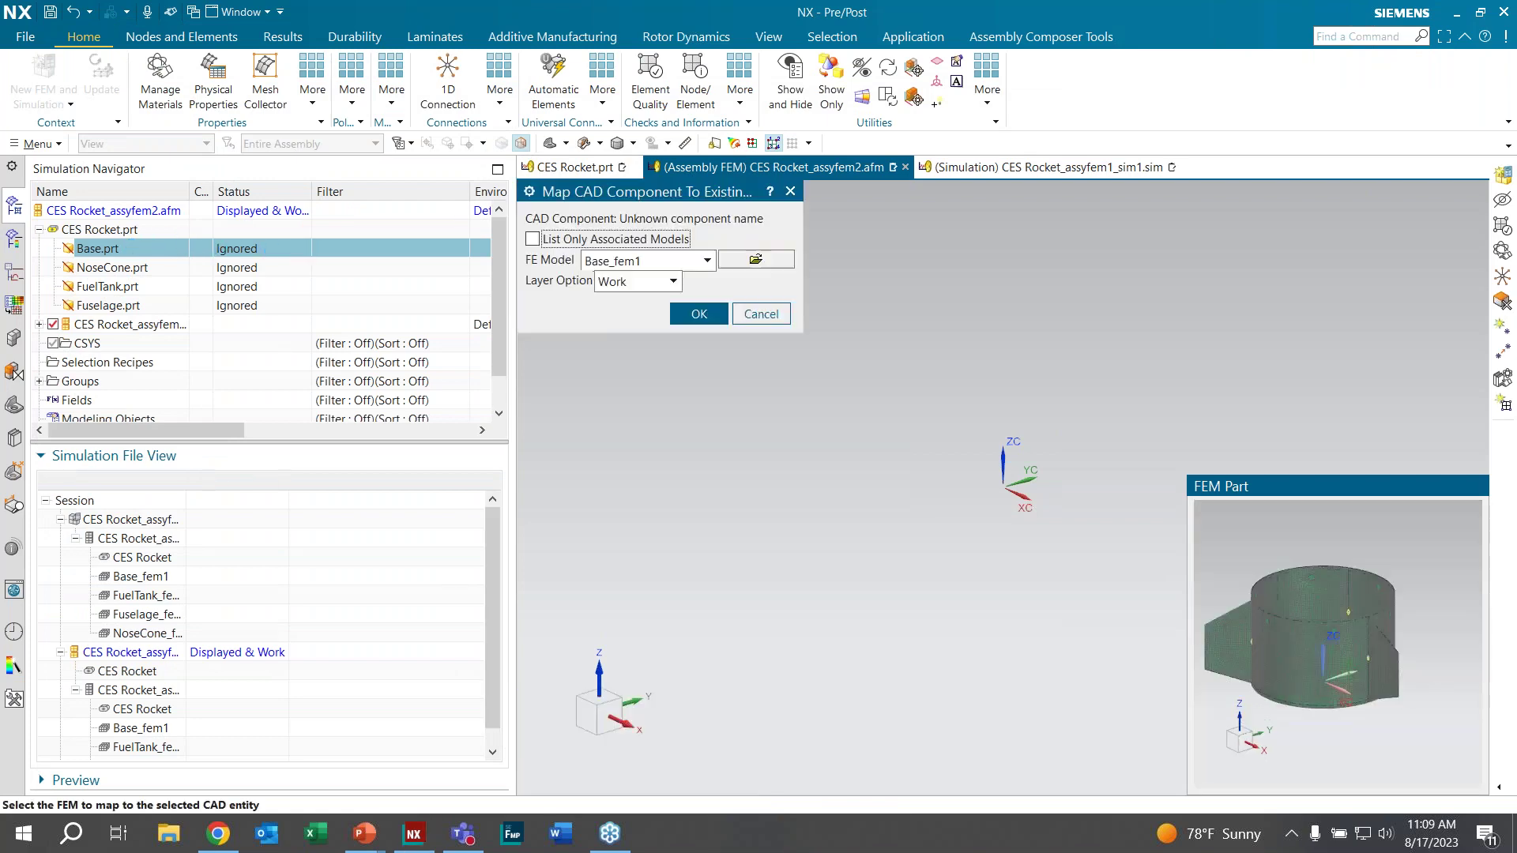
left_click(698, 314)
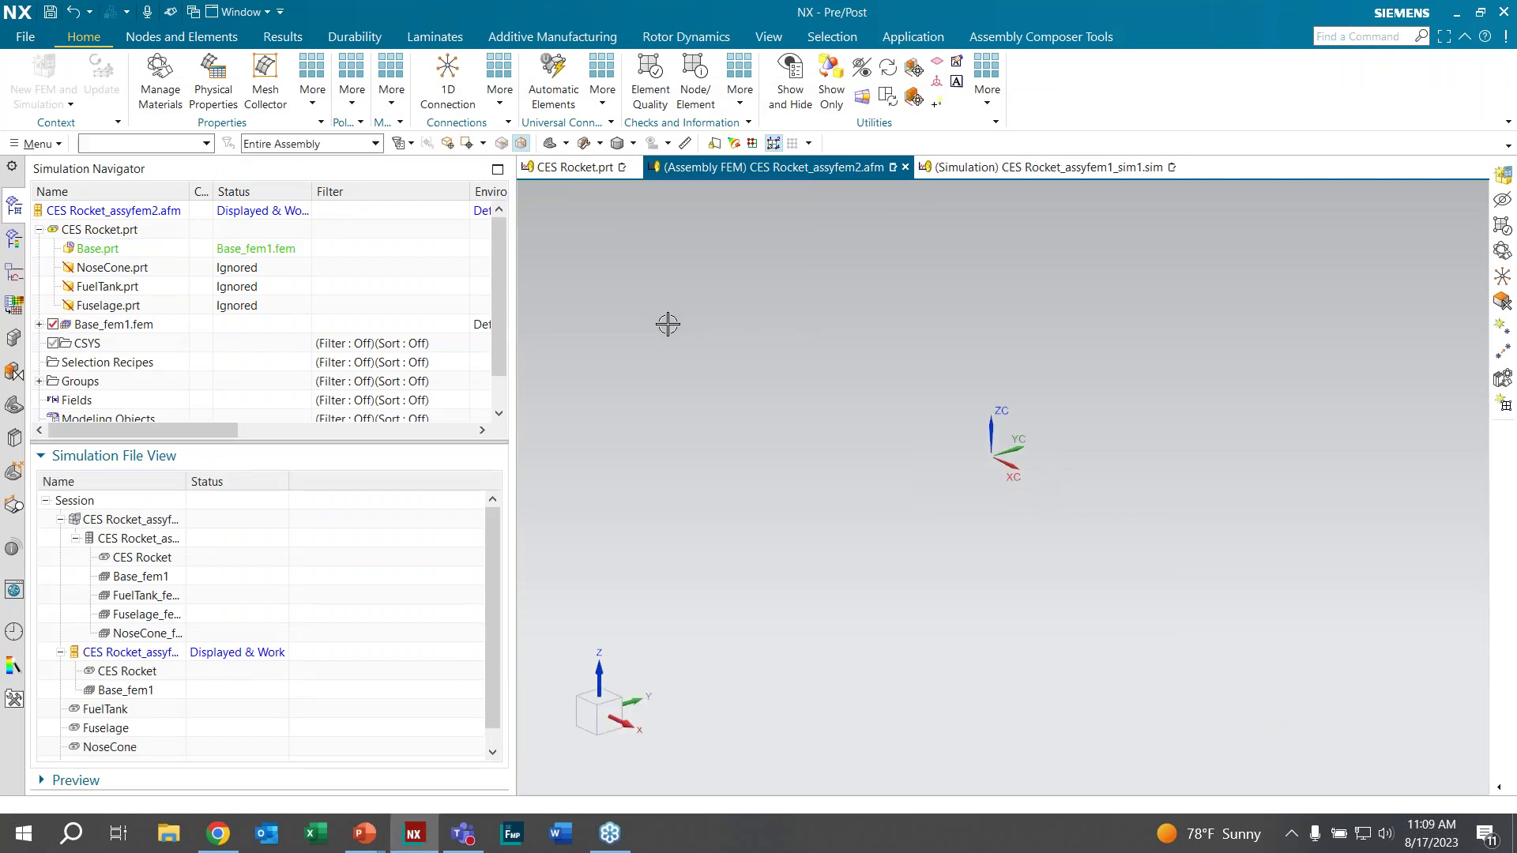
Step: Map NoseCone.prt to the existing NoseCone_fem1.fem file
right_click(92, 272)
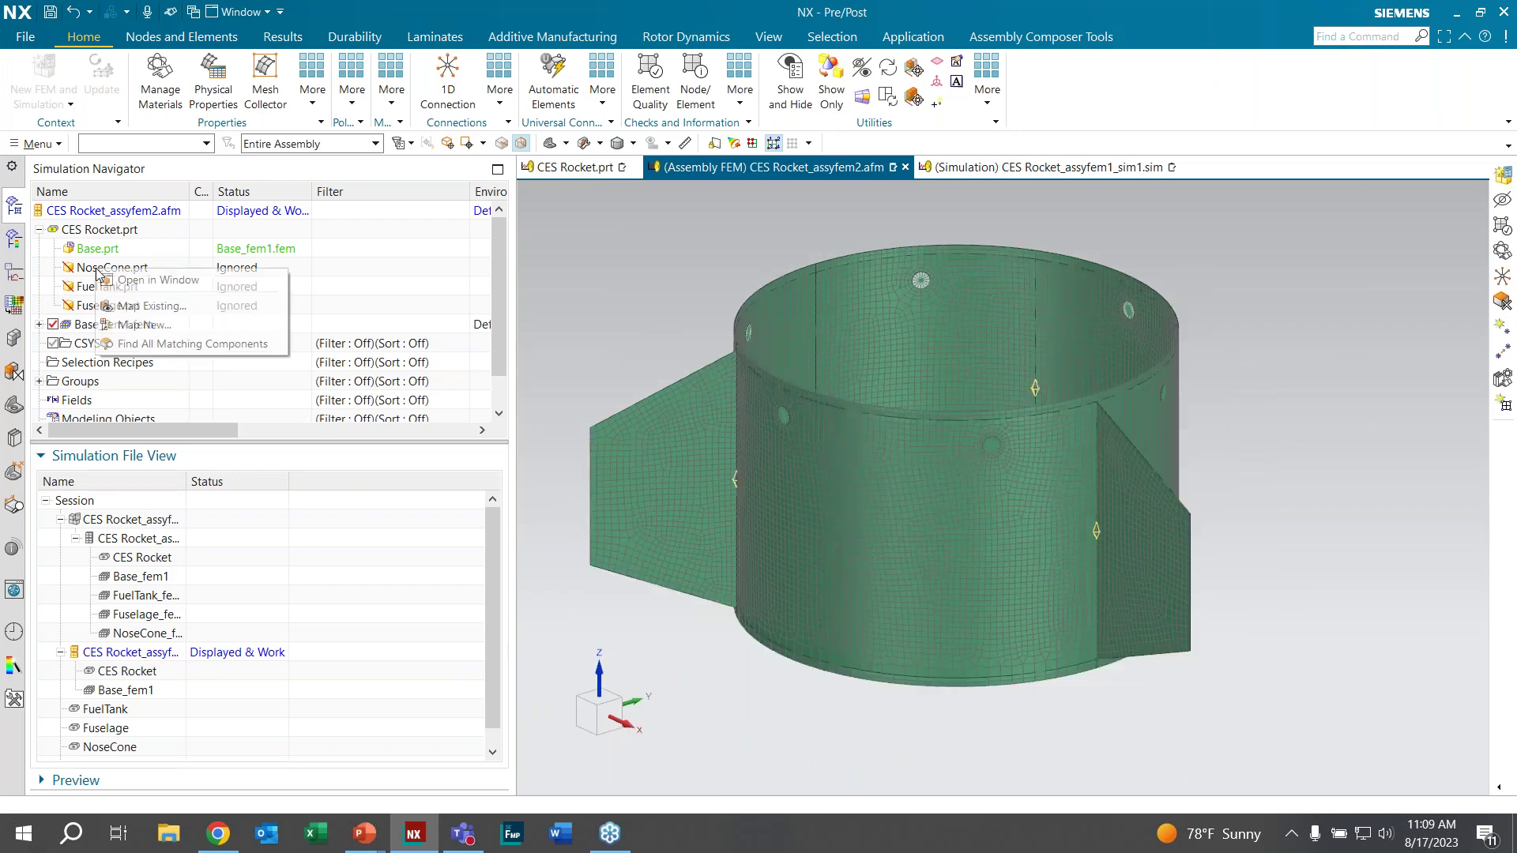
left_click(121, 304)
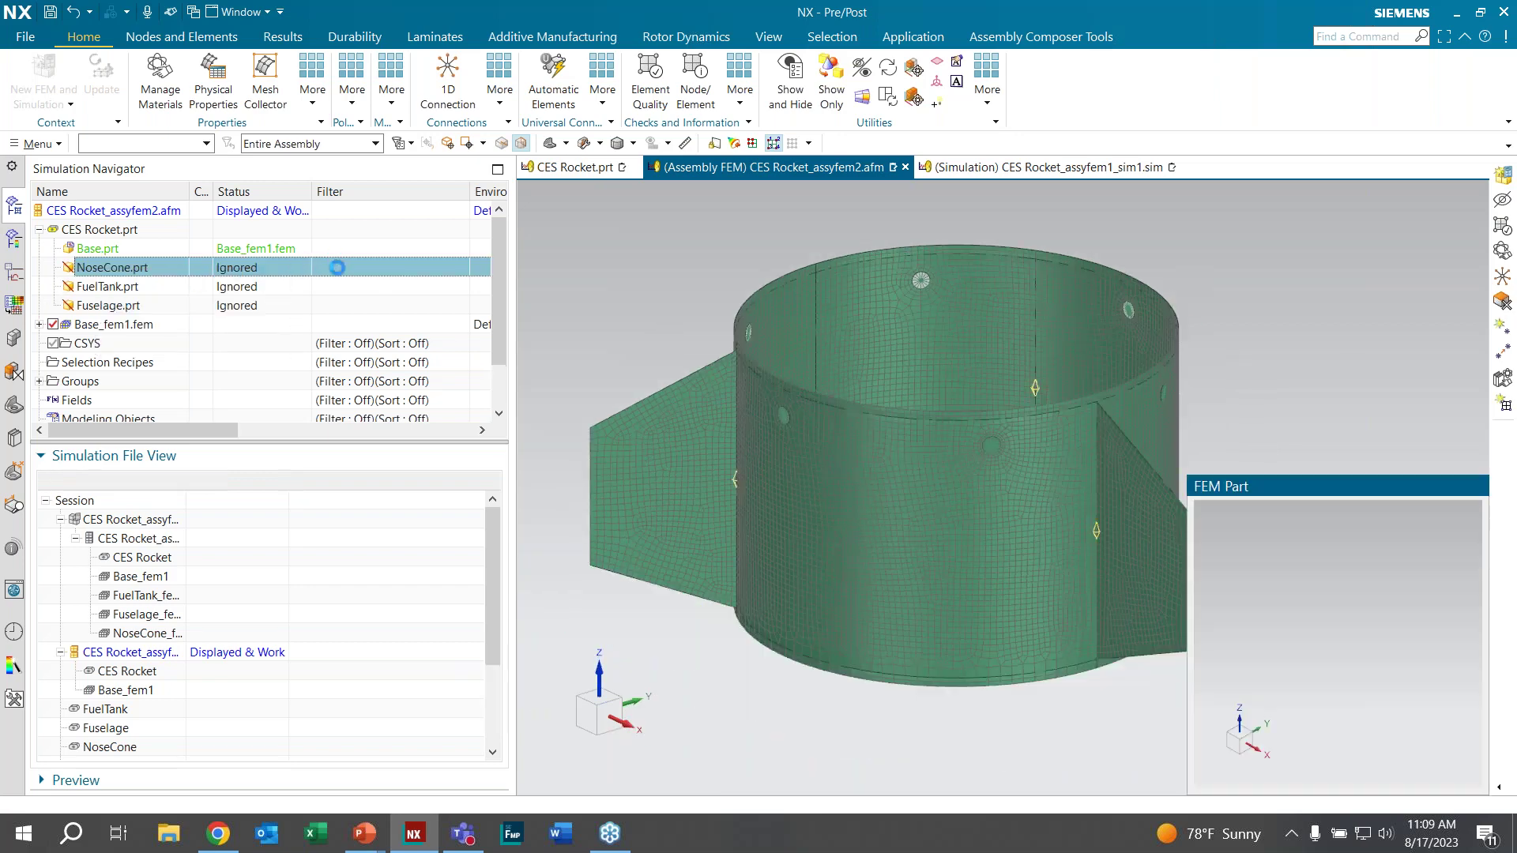
left_click(744, 272)
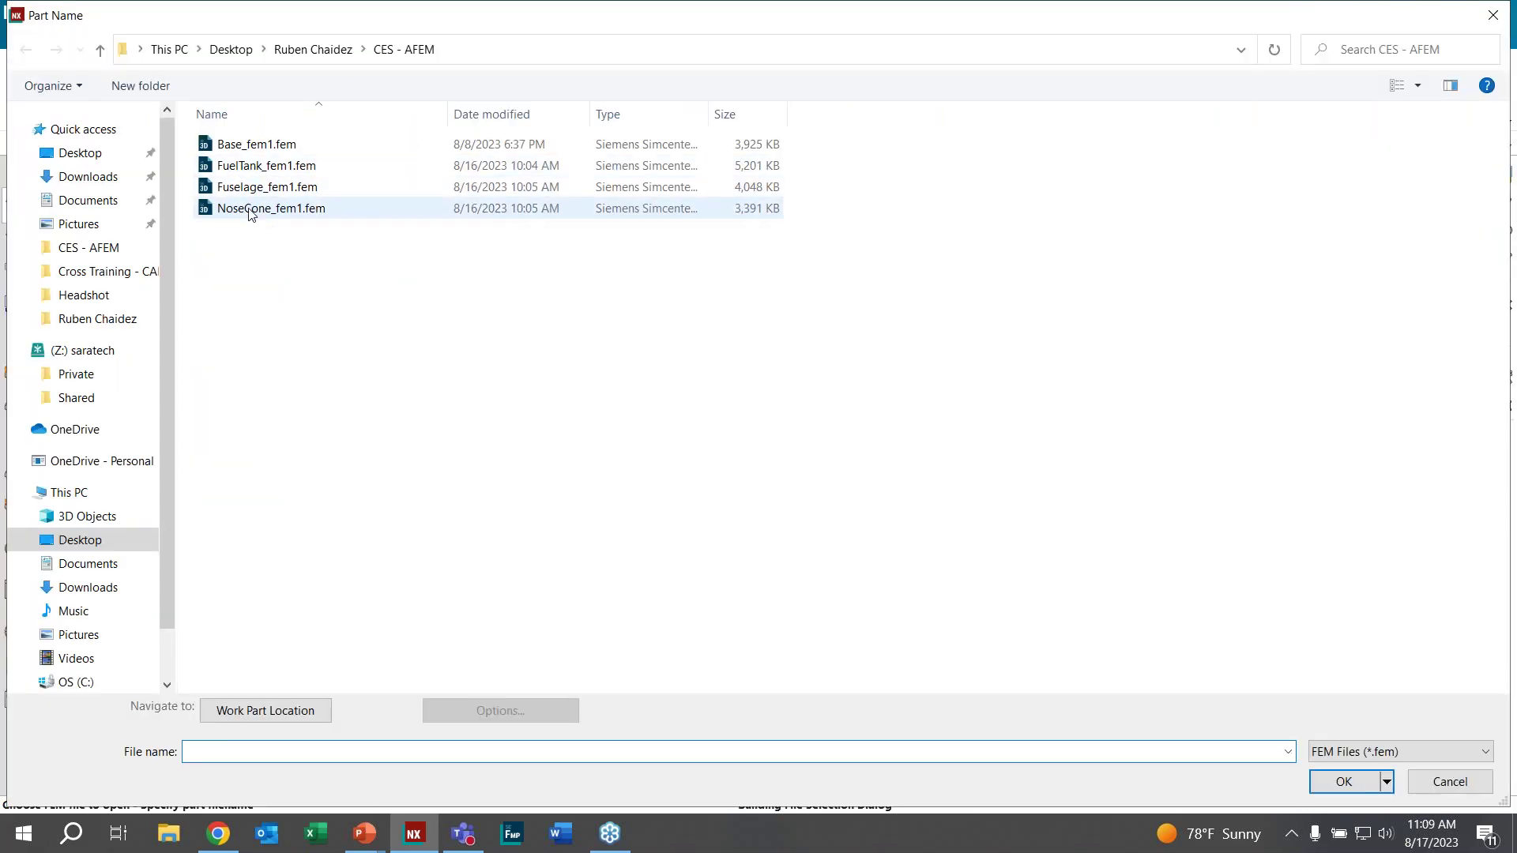
left_click(249, 211)
double_click(250, 210)
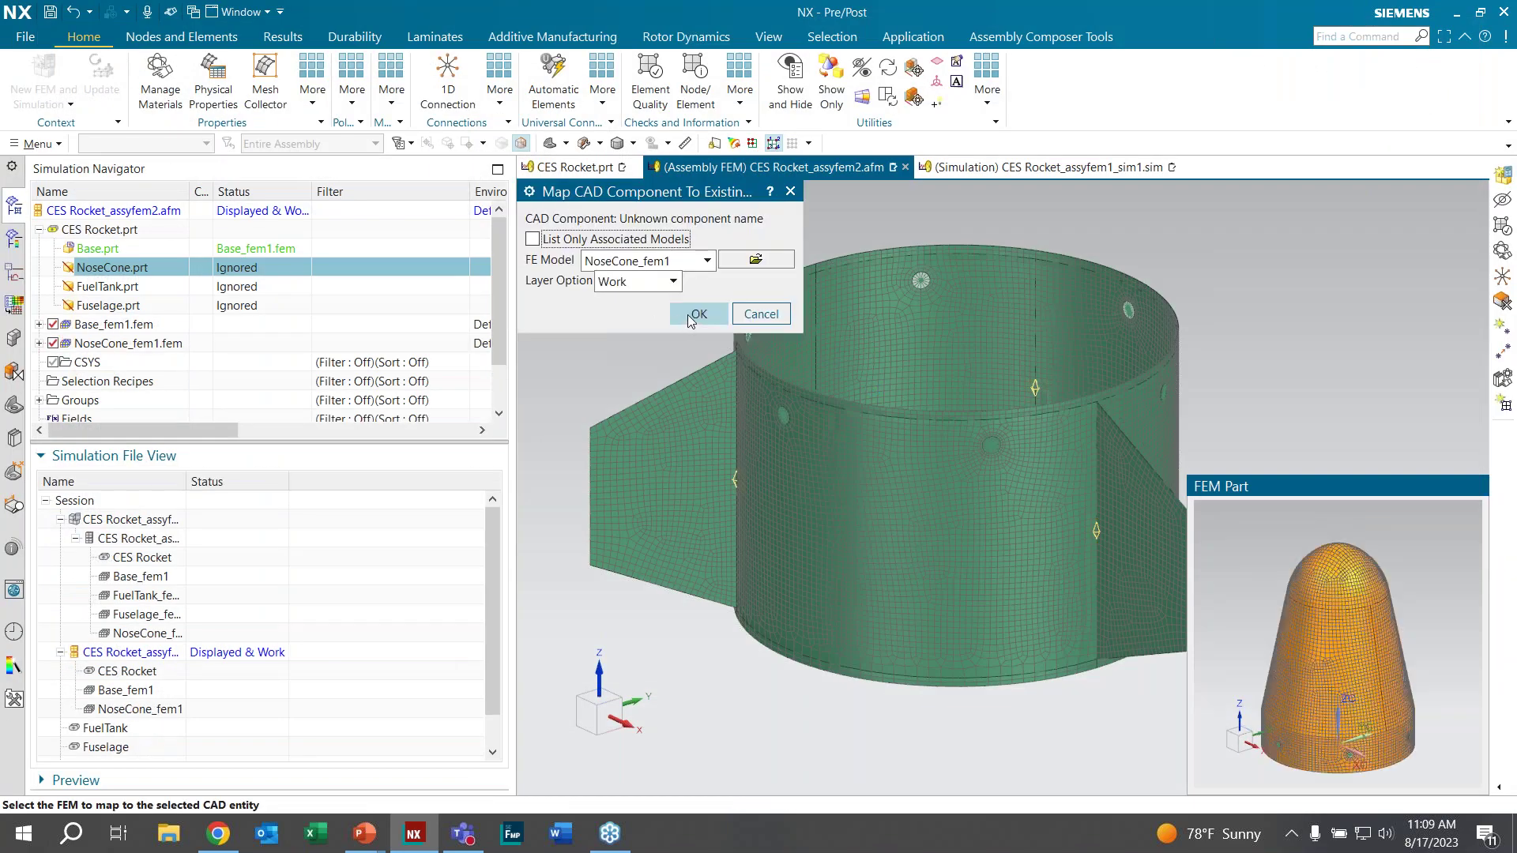
left_click(697, 315)
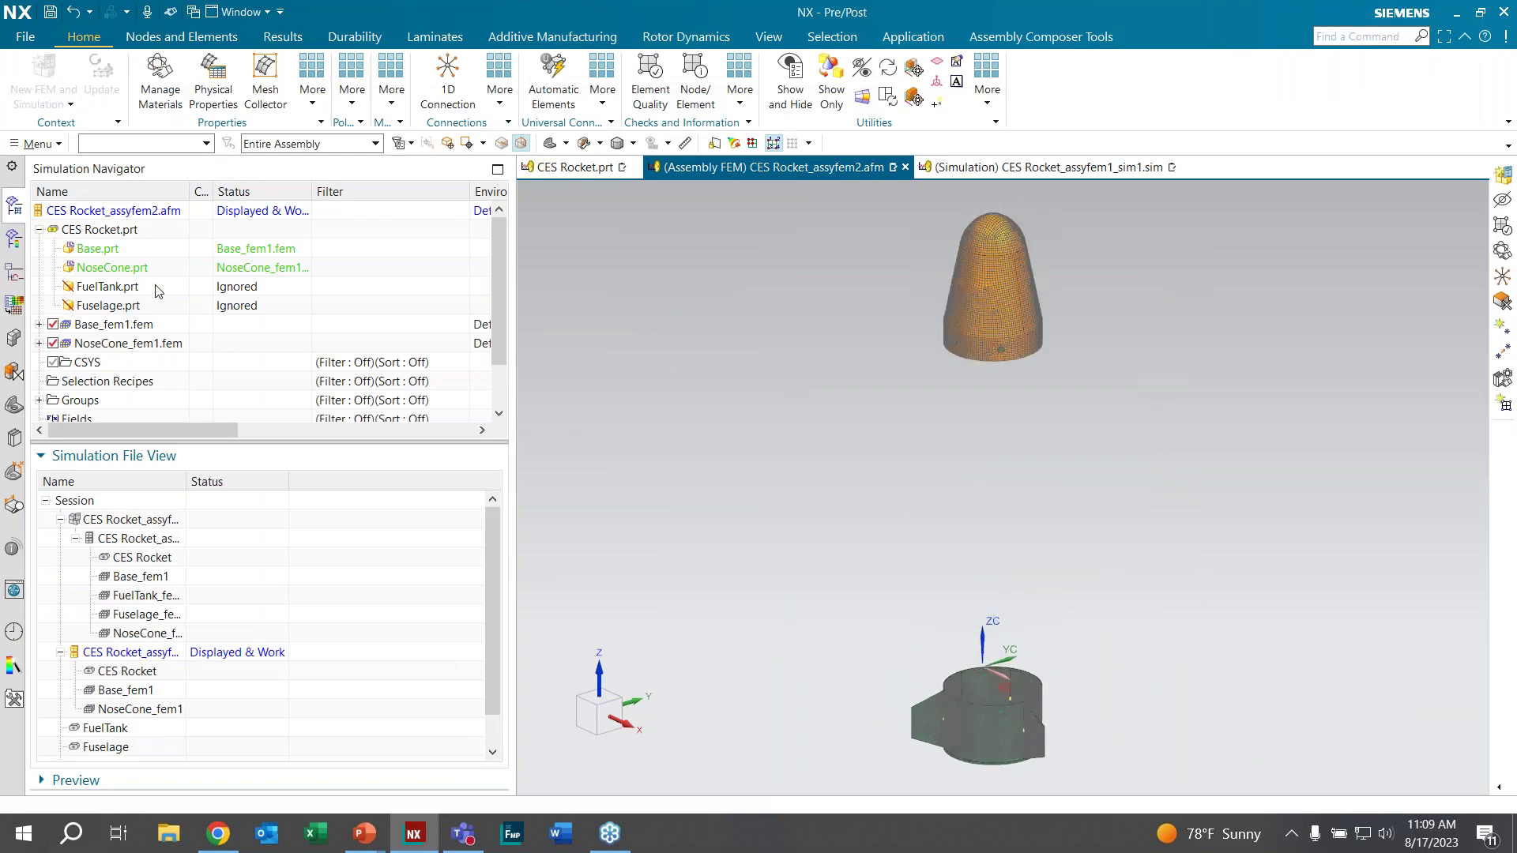
Step: Map FuelTank.prt to the existing FuelTank_fem1.fem file
right_click(157, 291)
left_click(212, 319)
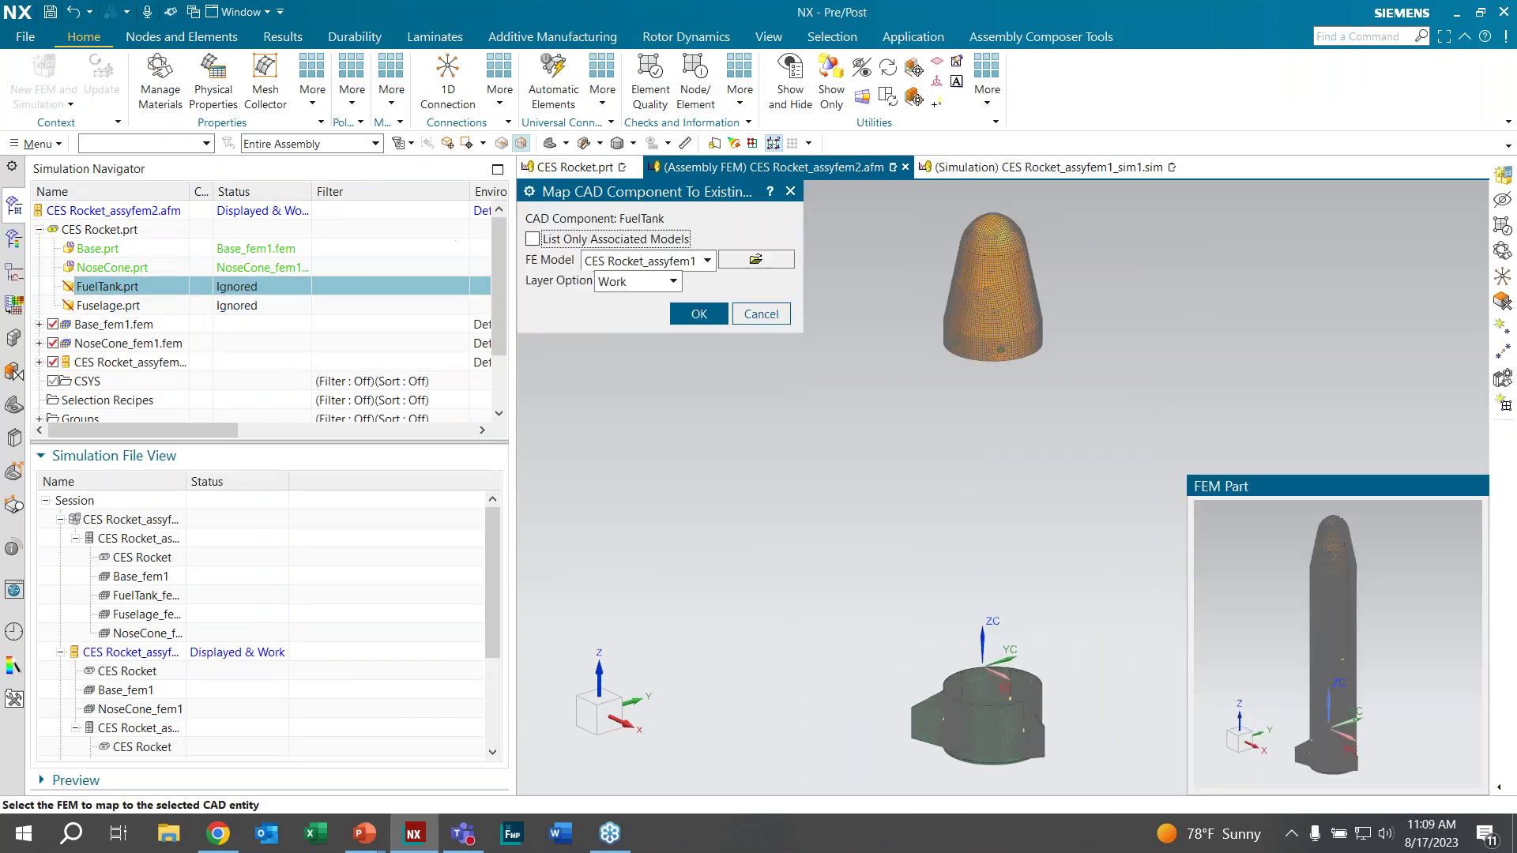
left_click(756, 259)
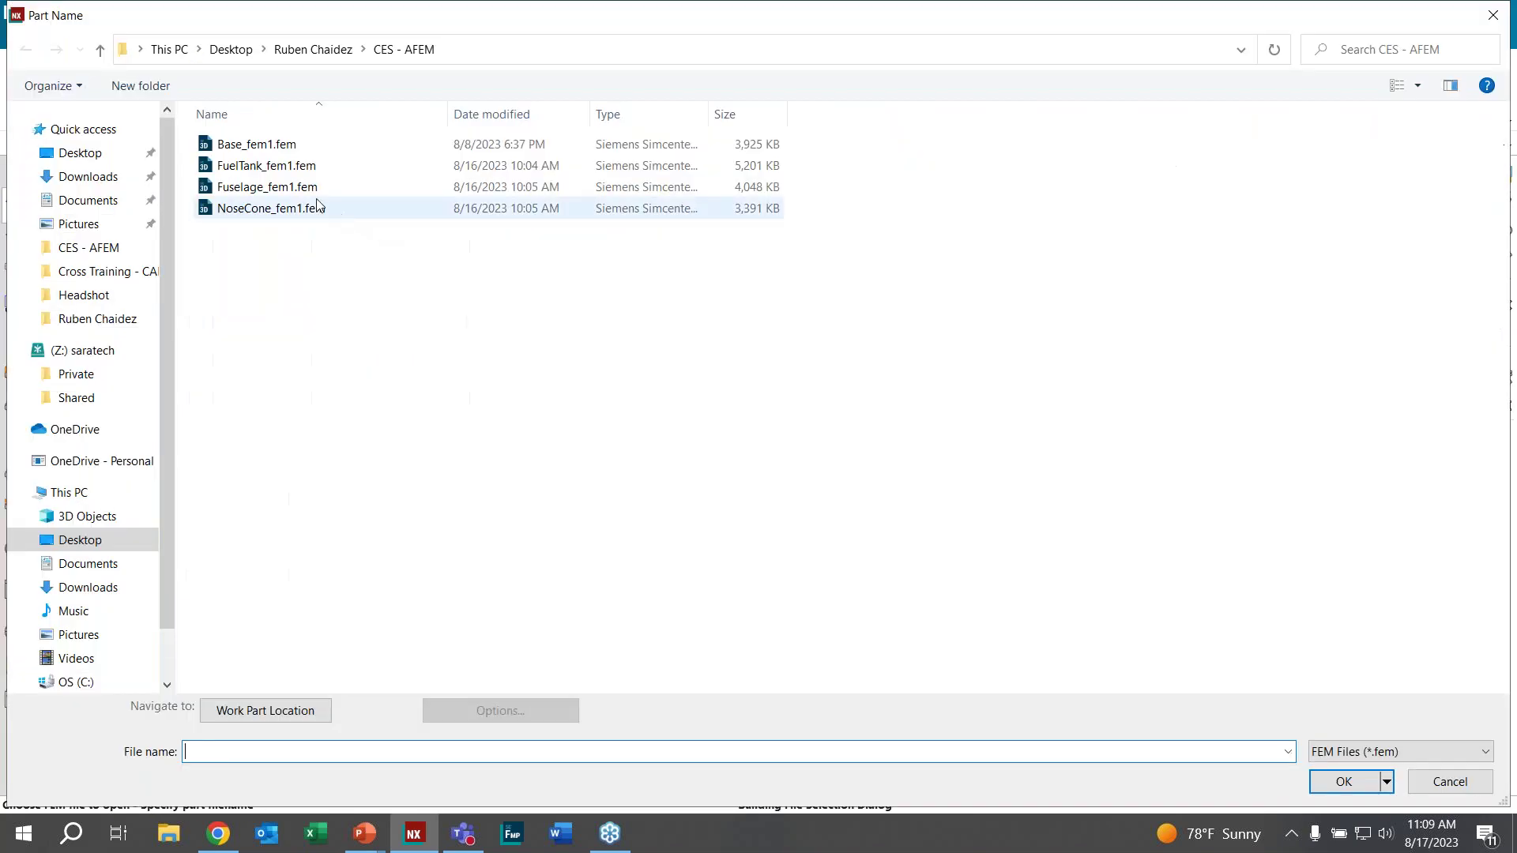
double_click(253, 162)
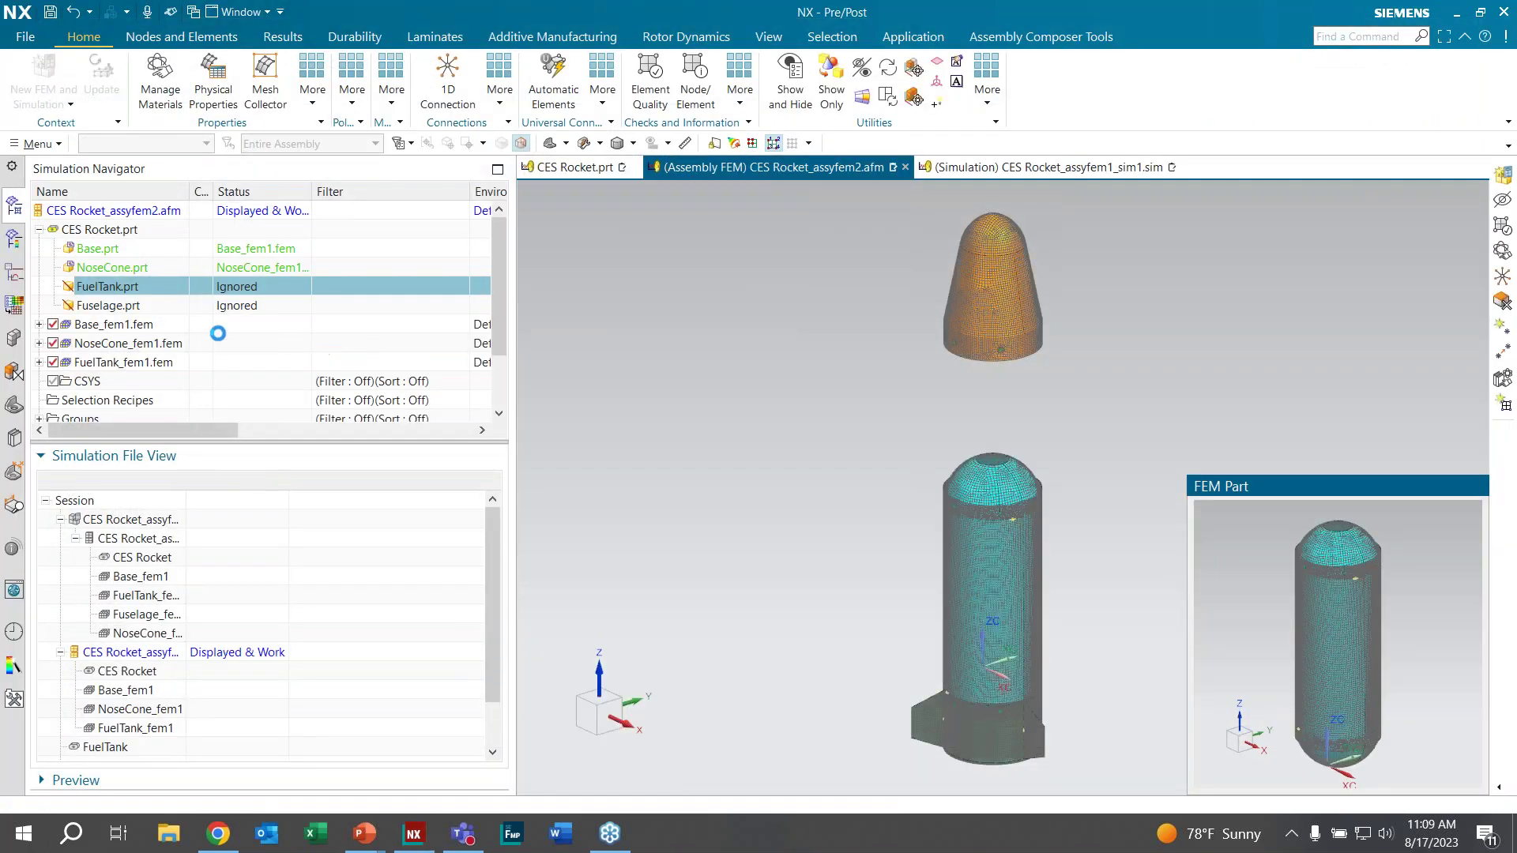
key("Return")
Step: Map Fuselage.prt to Fuselage_fem1.fem, then return to the CES Rocket.prt part
right_click(117, 311)
left_click(151, 342)
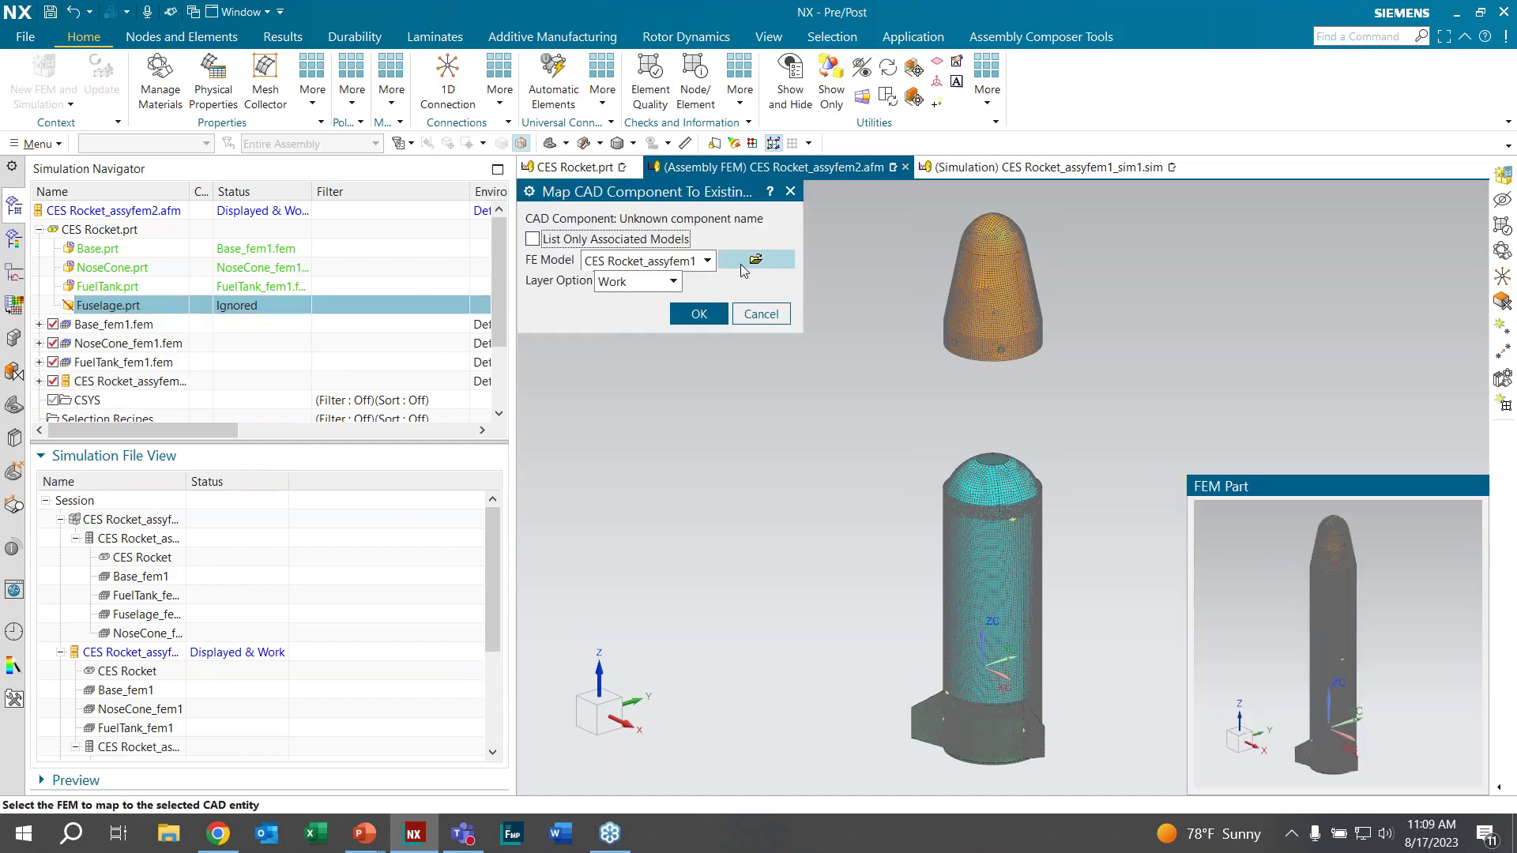
left_click(743, 262)
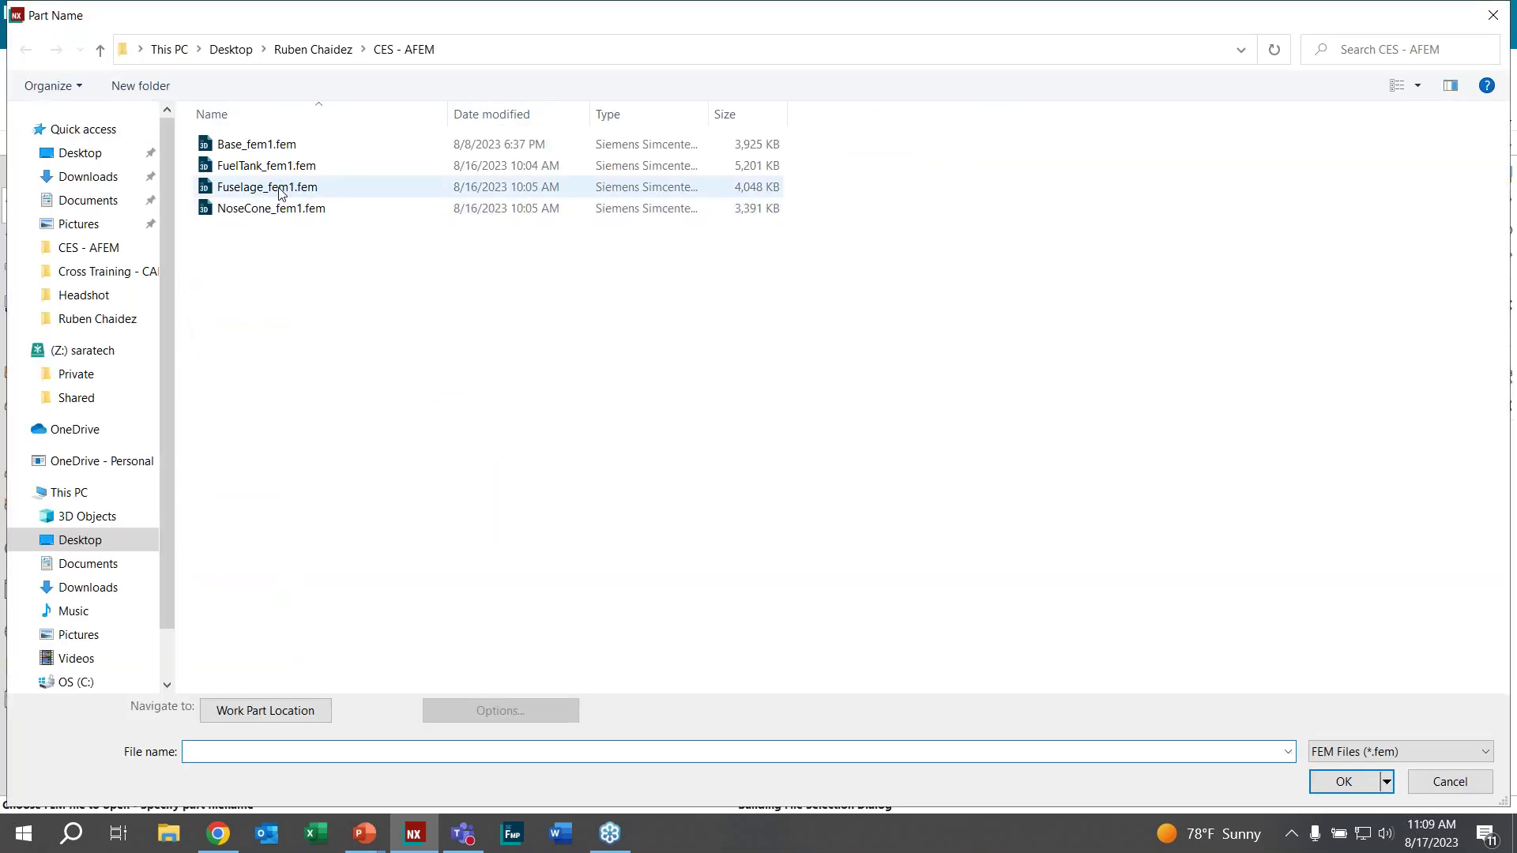
double_click(281, 194)
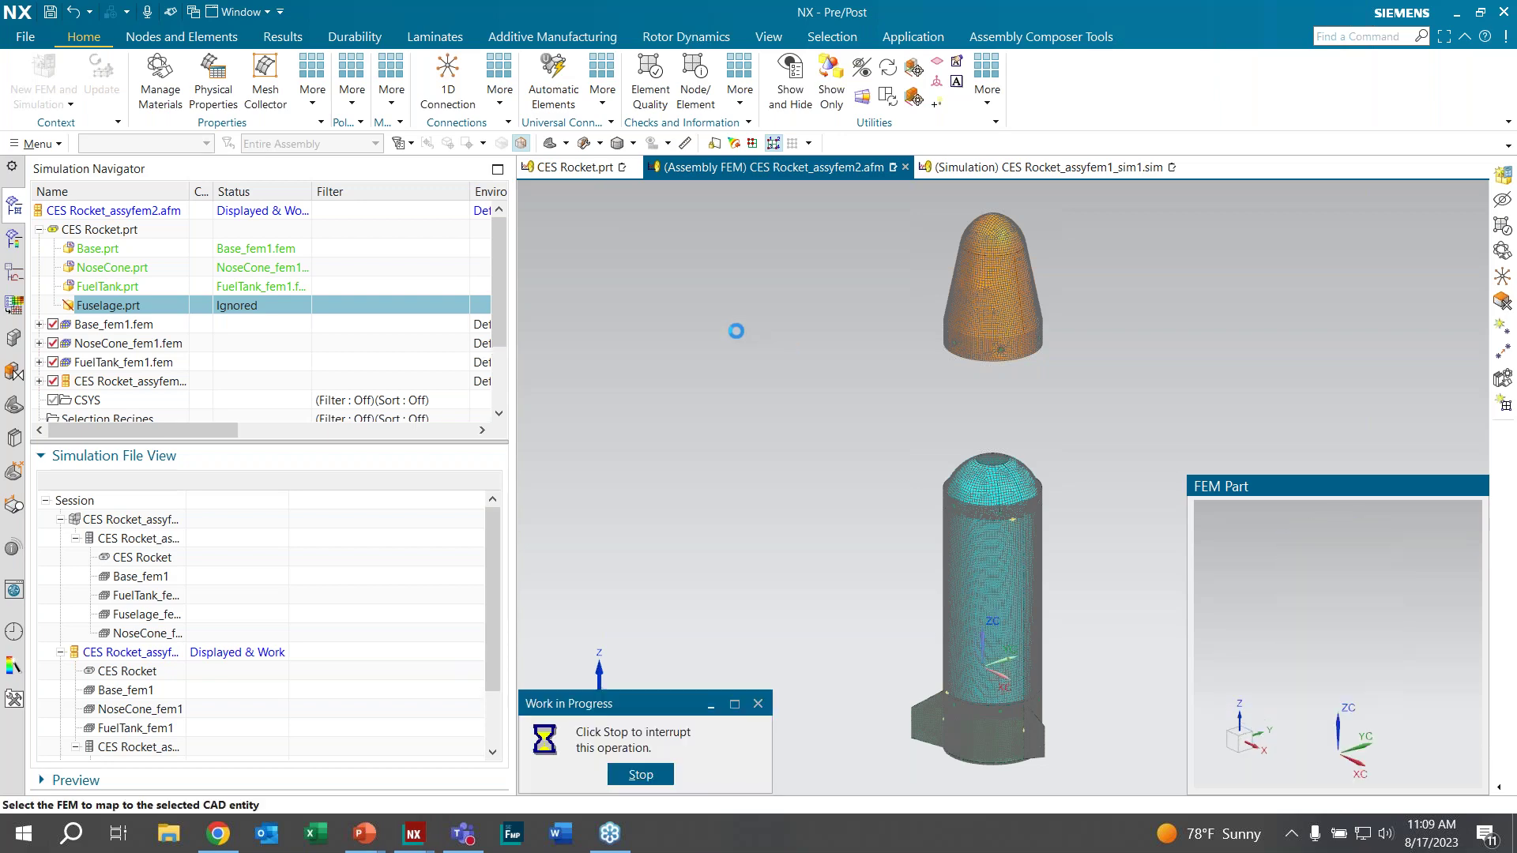
left_click(696, 312)
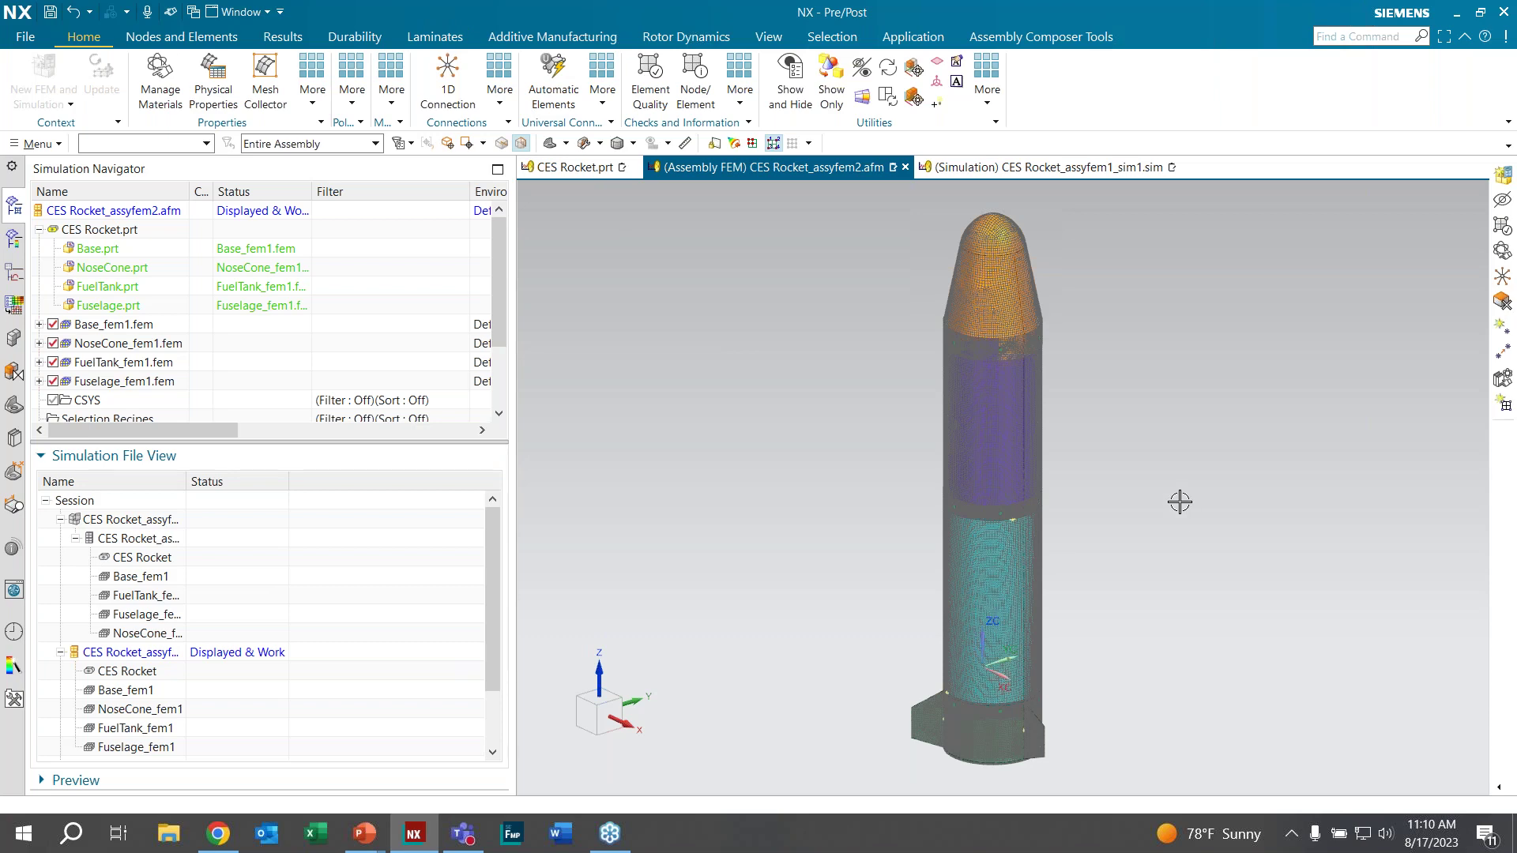
scroll(987, 420, "down", 1)
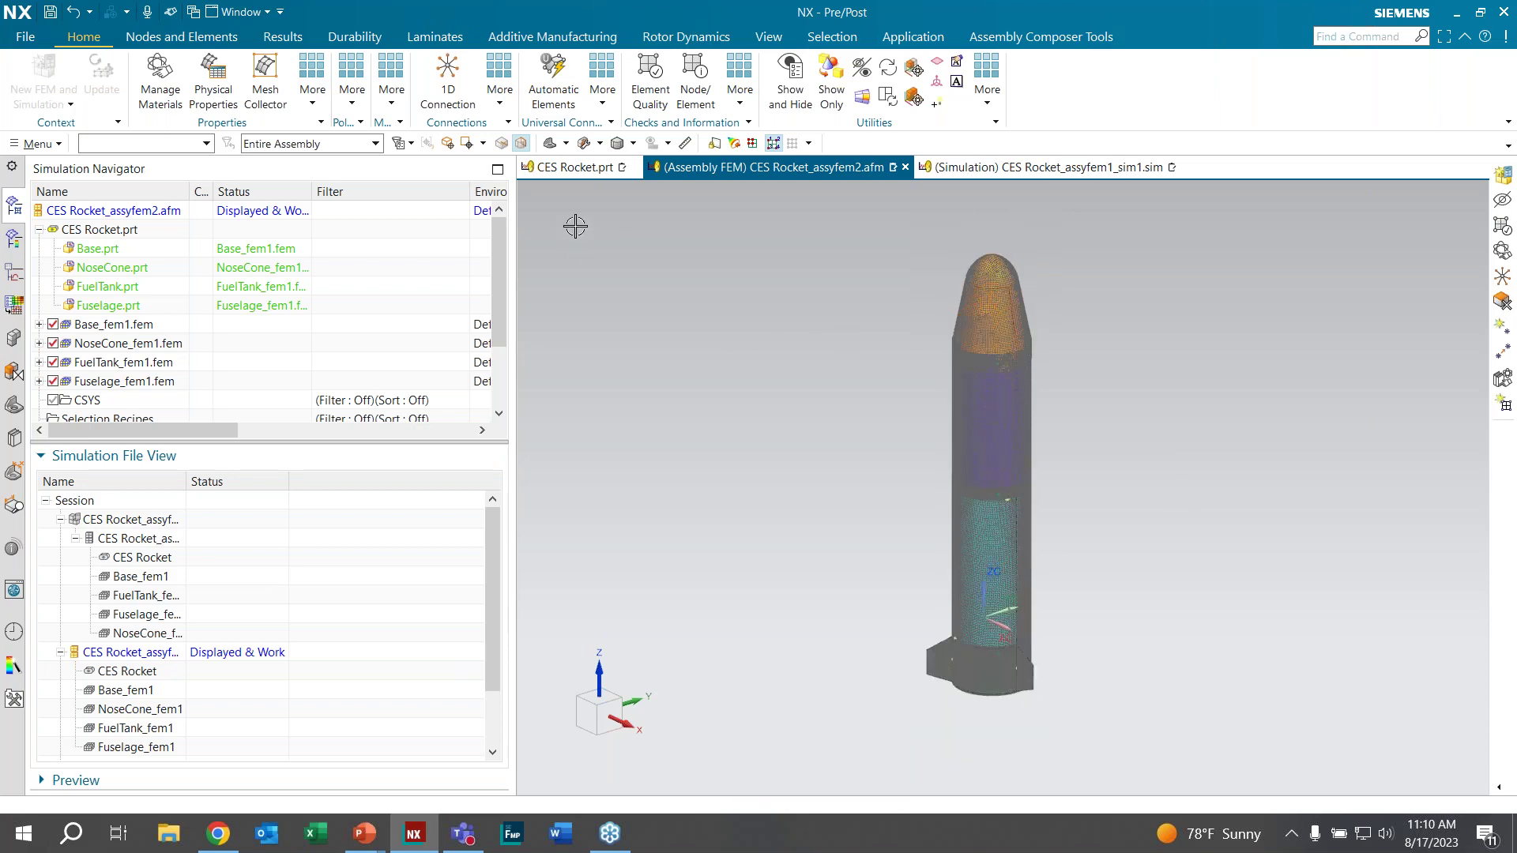
left_click(582, 174)
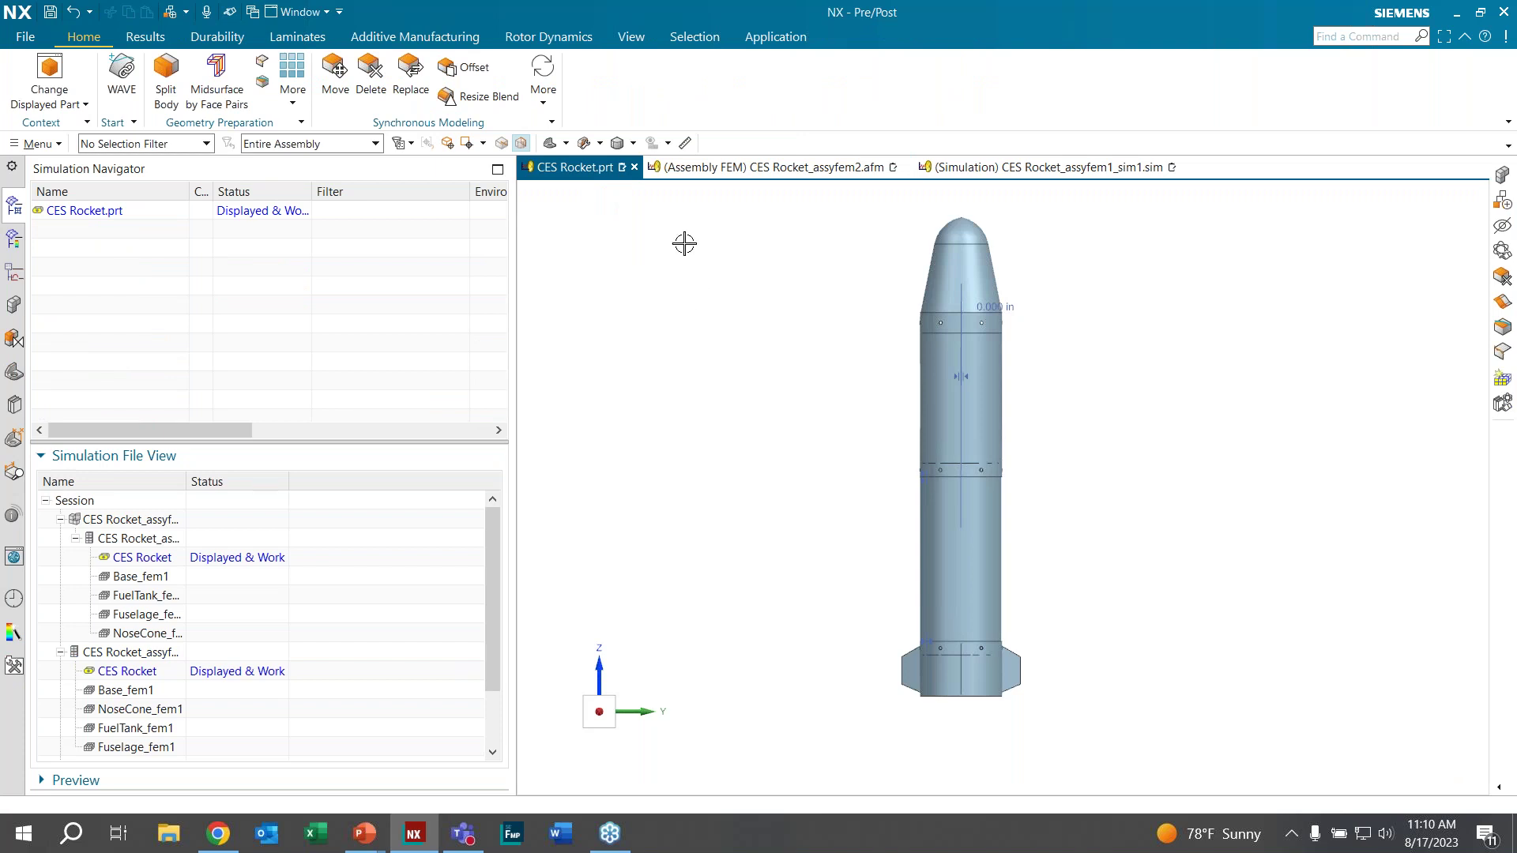
Step: Switch to Modeling and delete the Distance (NOSECONE, FUSELAGE) assembly constraint
left_click(775, 36)
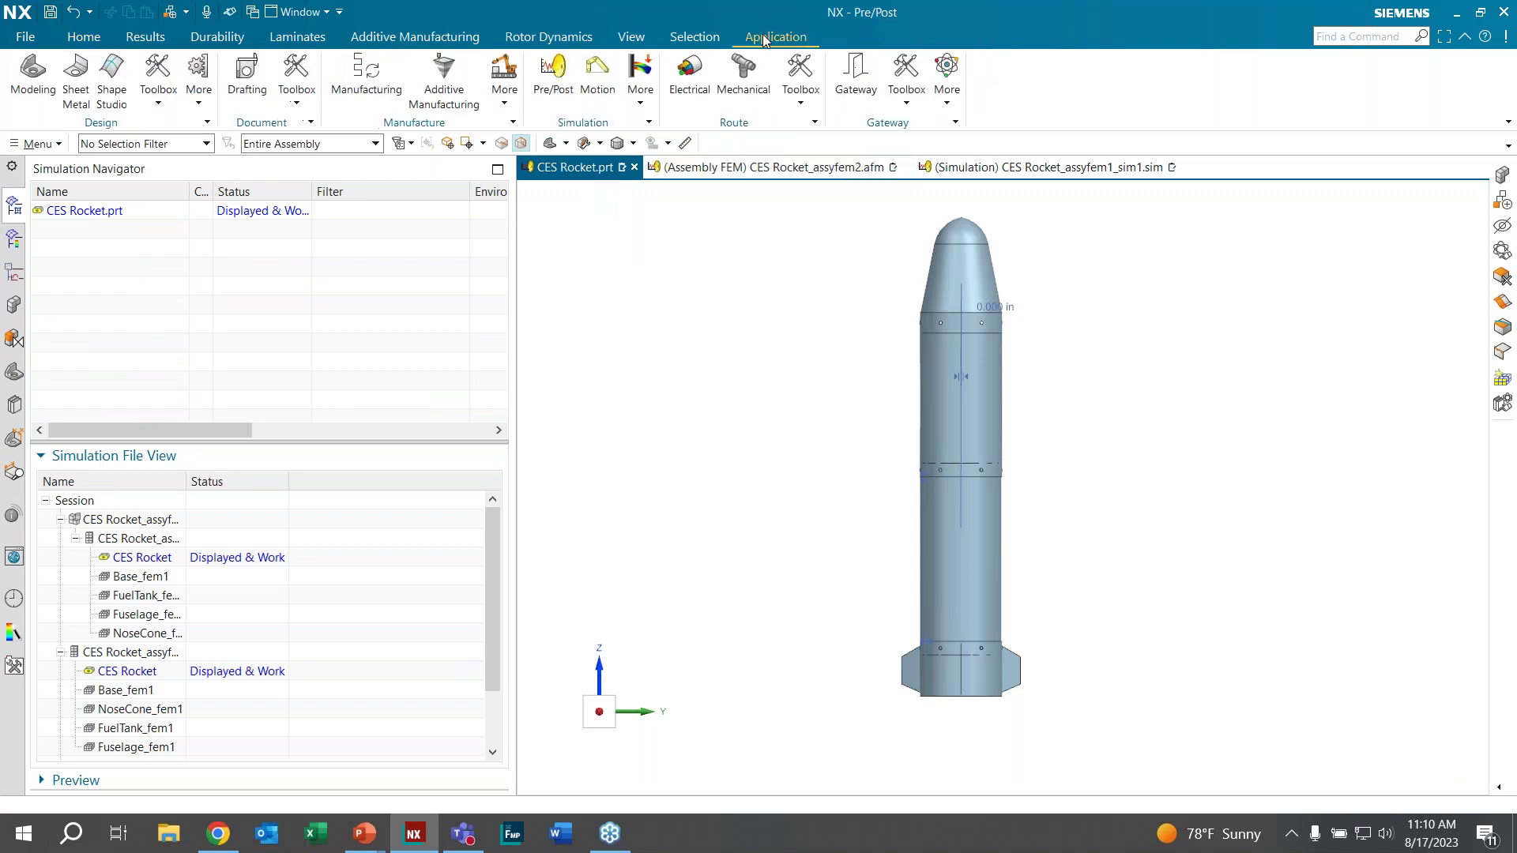
left_click(33, 71)
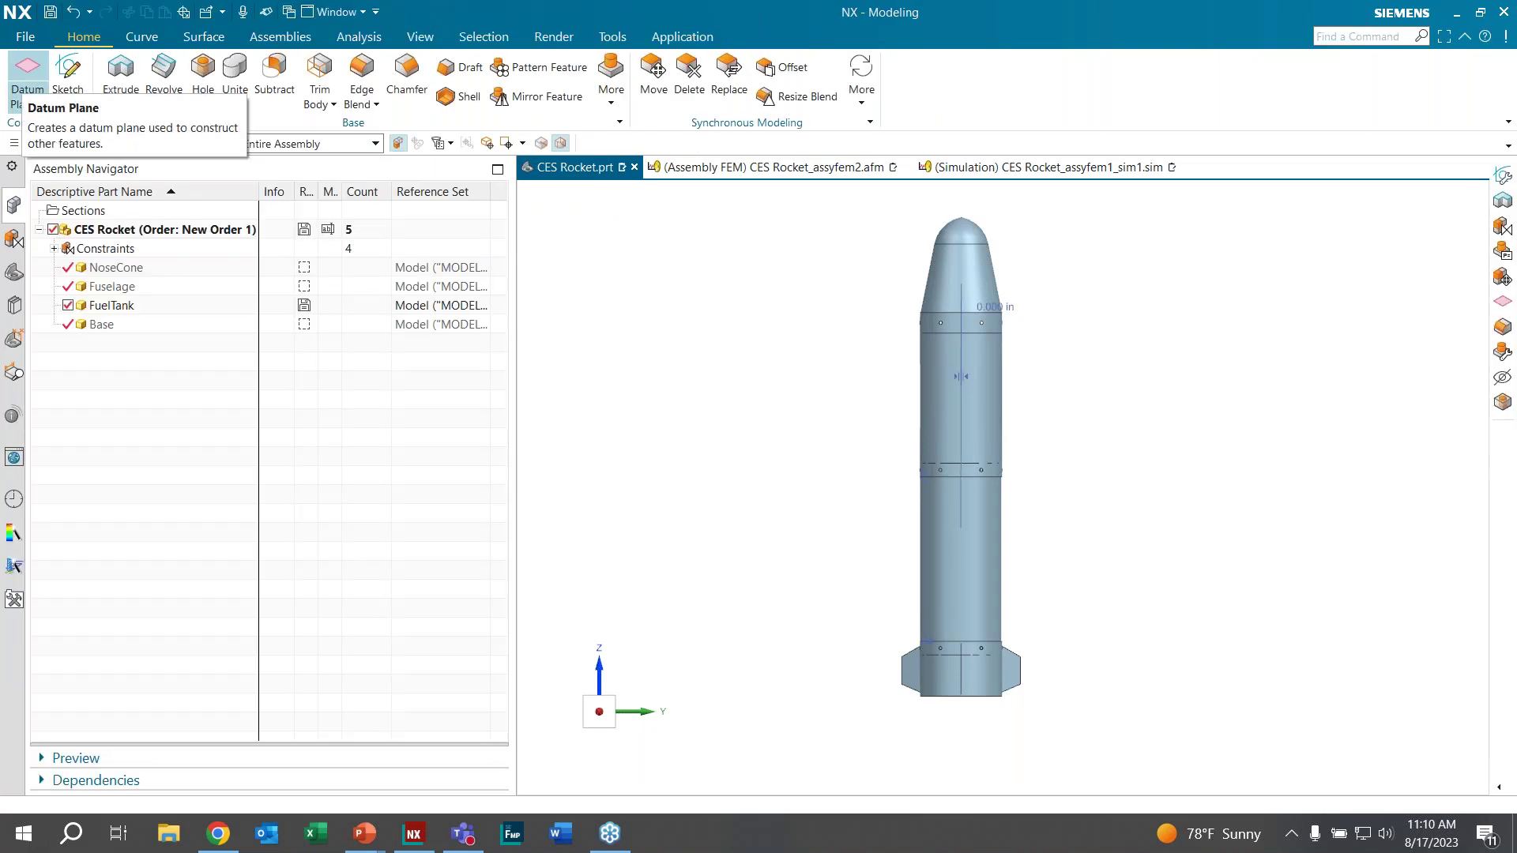
left_click(280, 37)
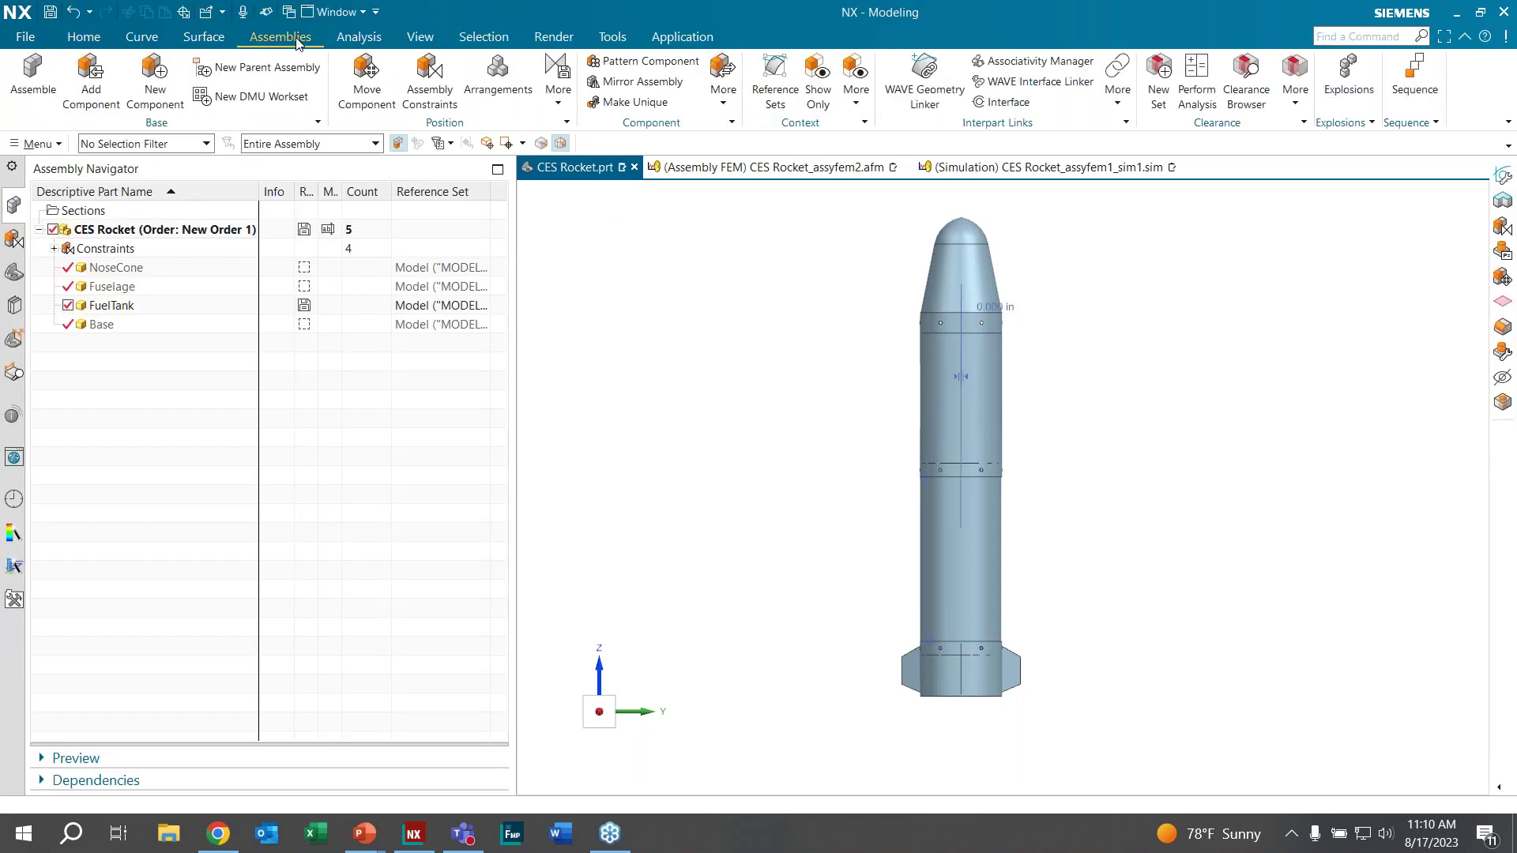
left_click(55, 249)
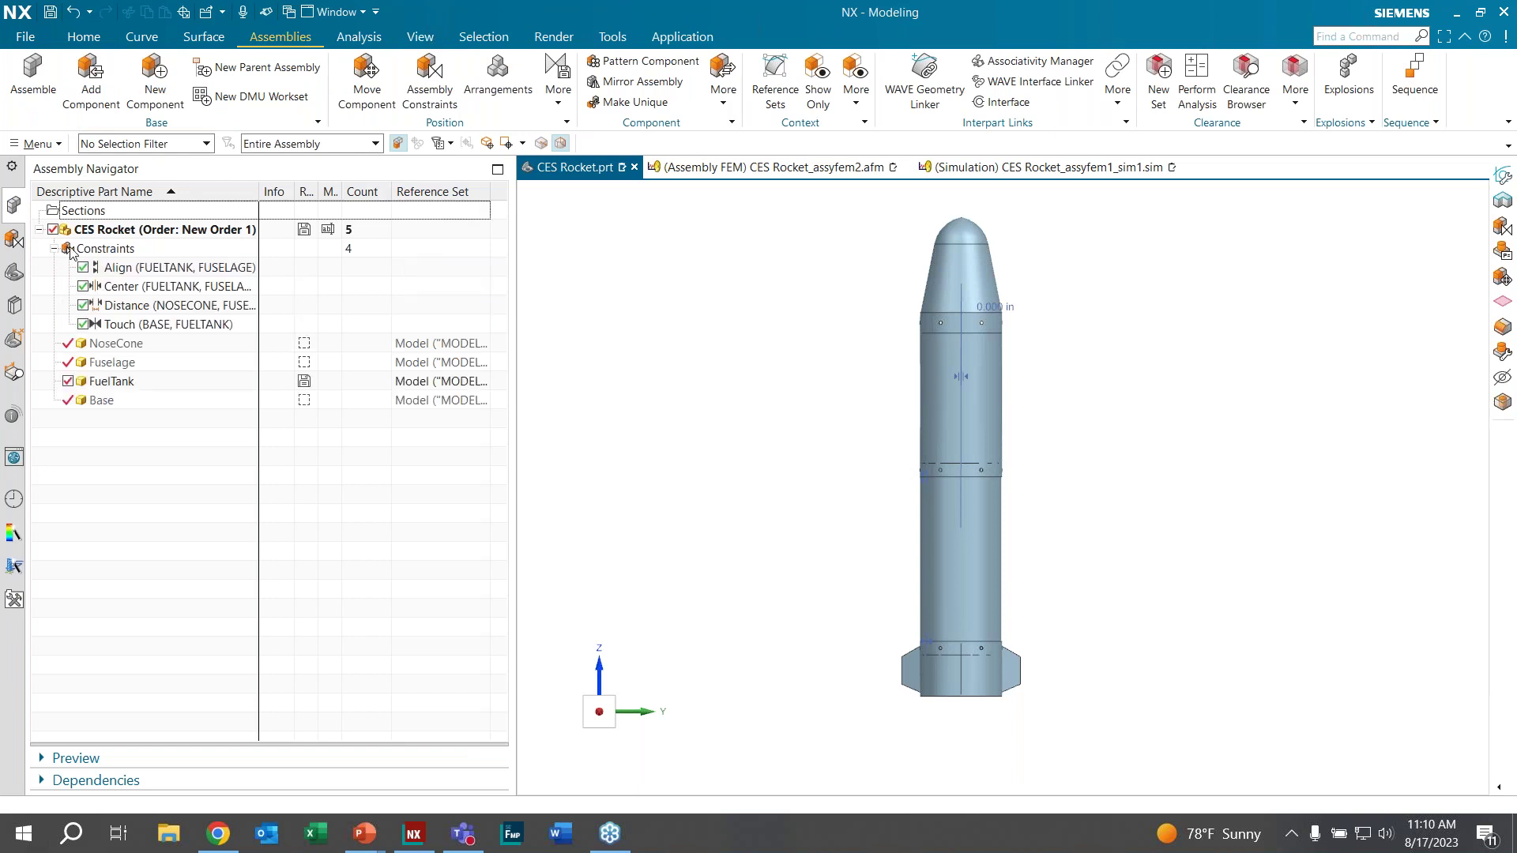
left_click(131, 312)
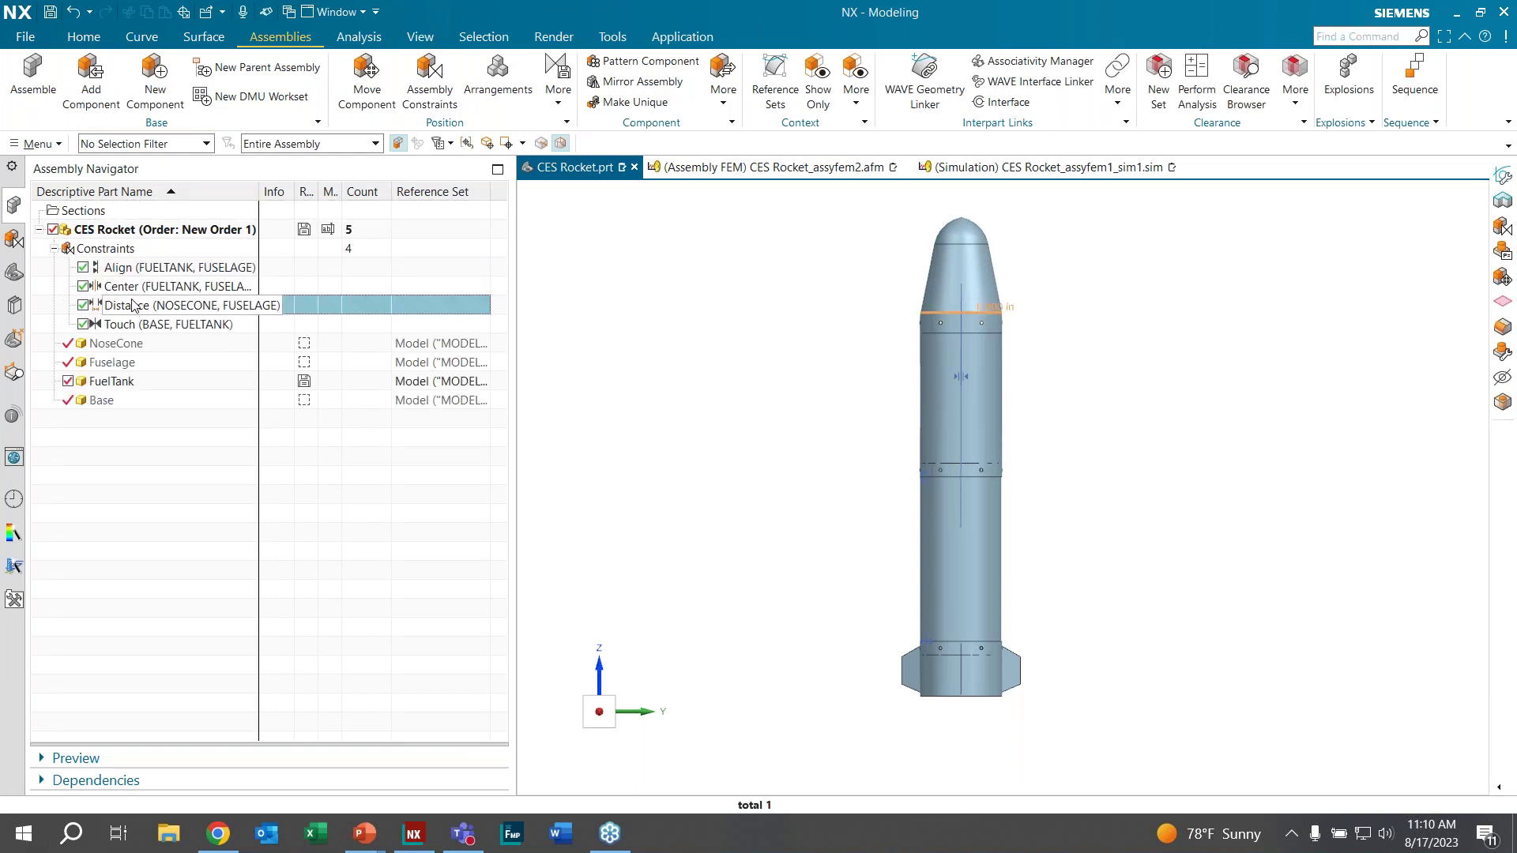
key("Delete")
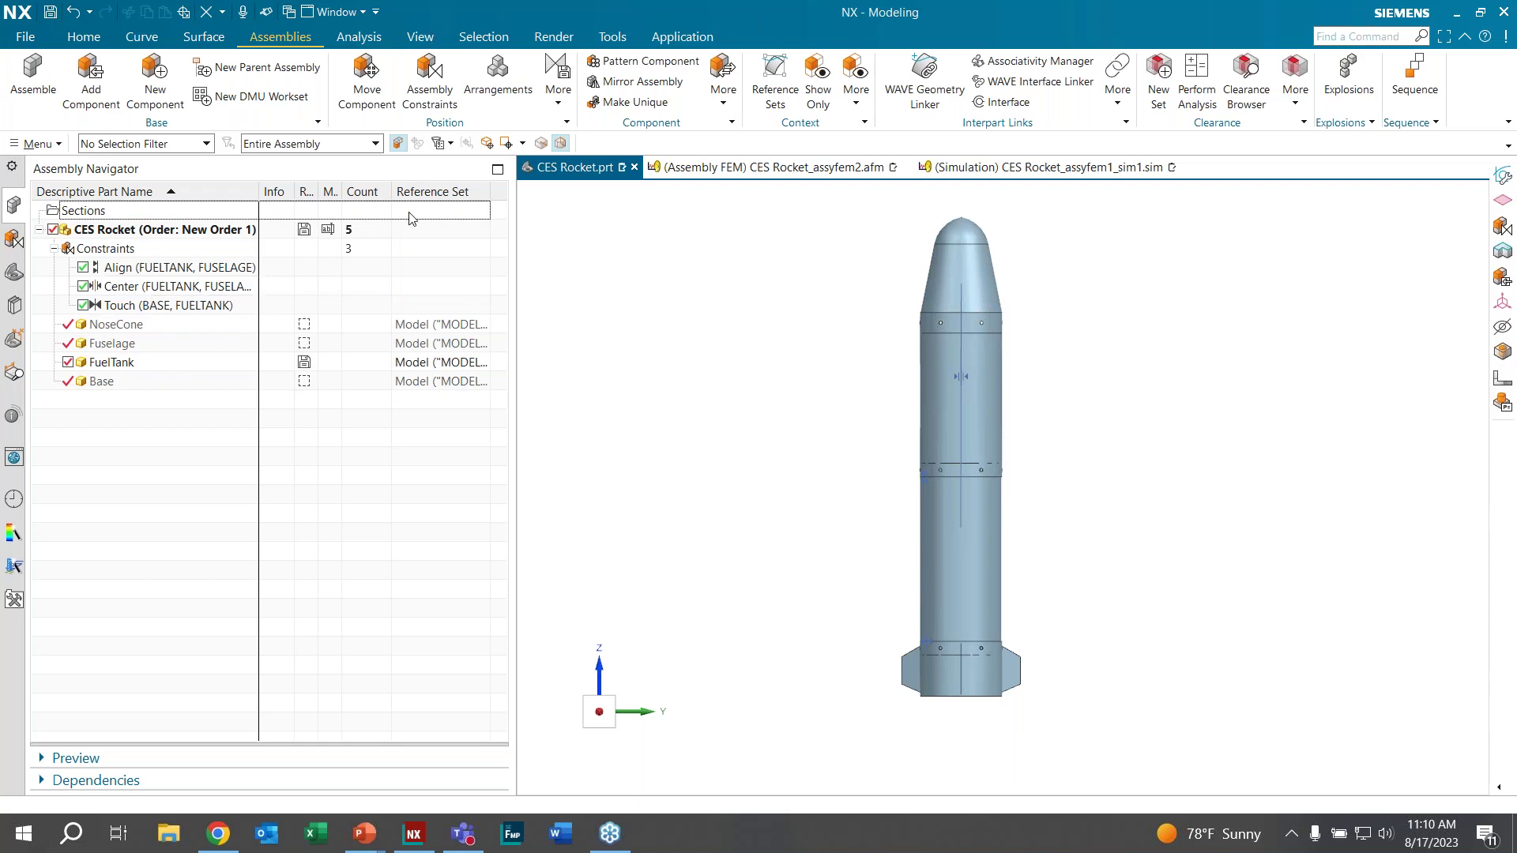
Step: Move the NoseCone component 12 in along Z using a Distance motion
left_click(368, 73)
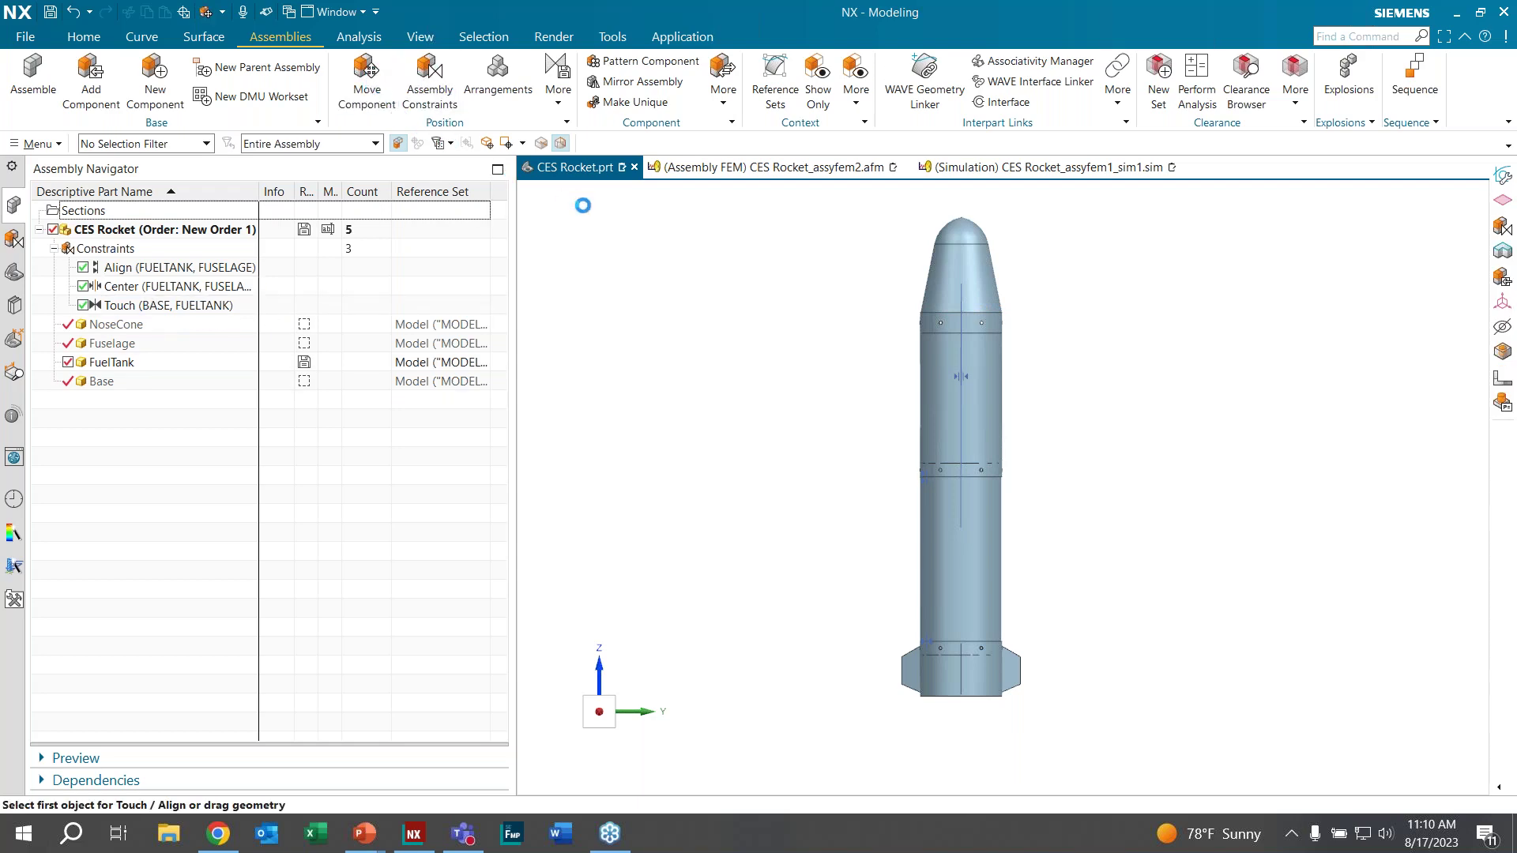
left_click(952, 255)
left_click(697, 308)
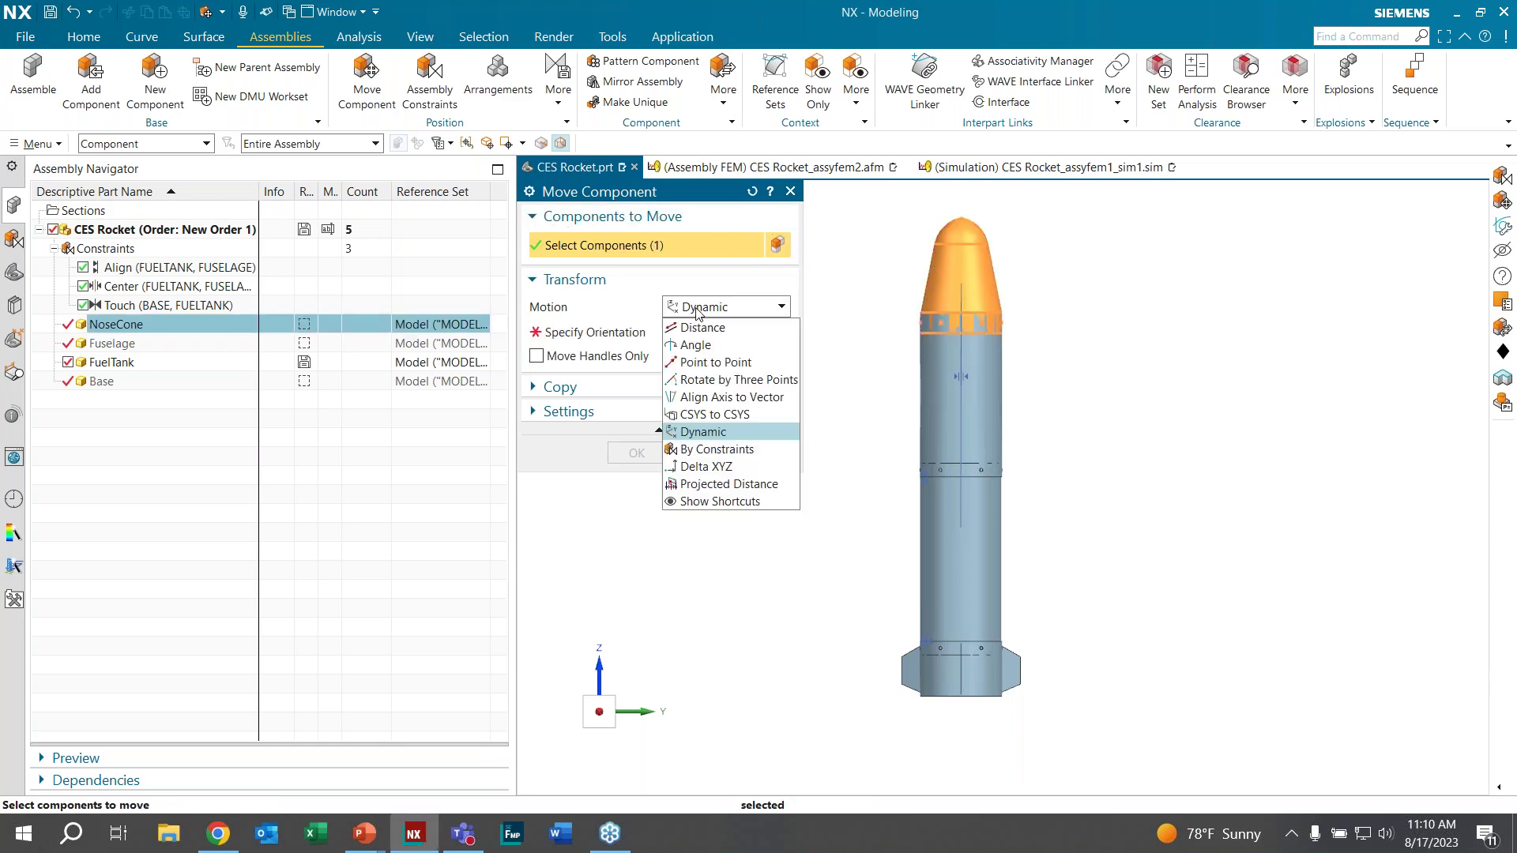
left_click(699, 327)
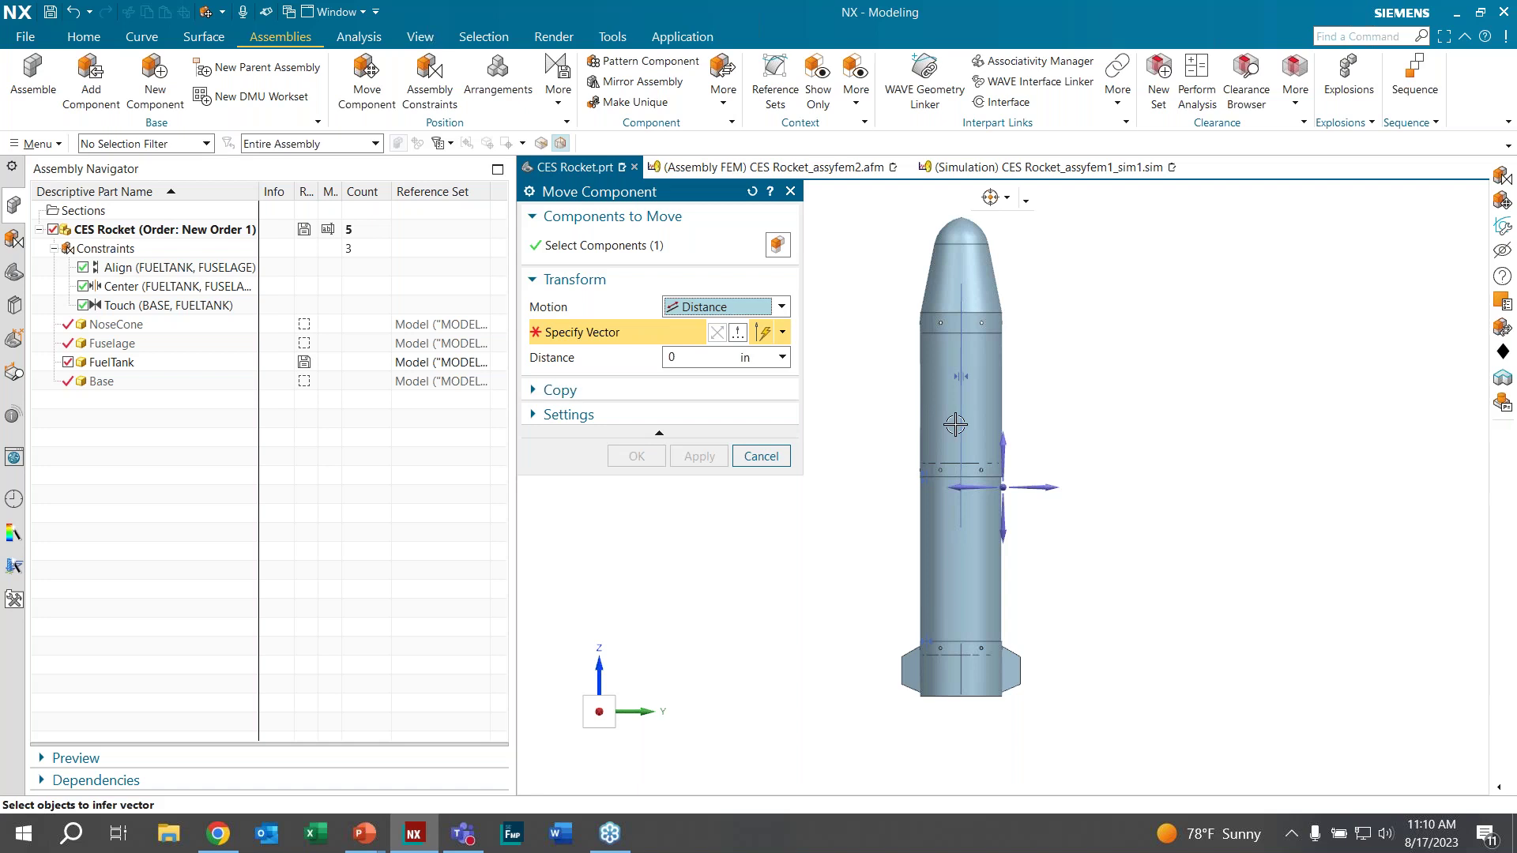
left_click(1005, 450)
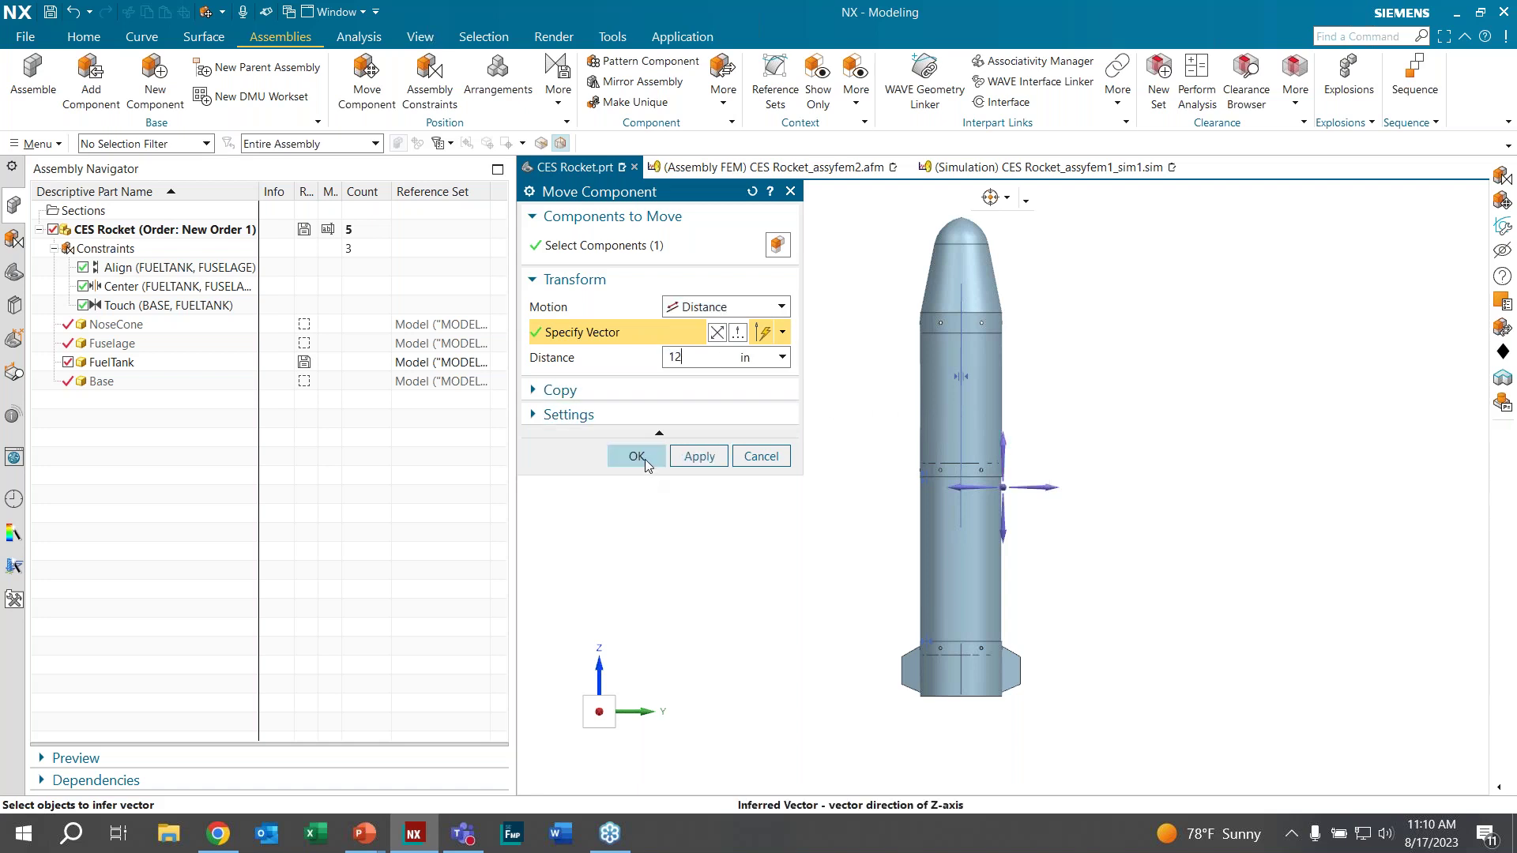
left_click(645, 458)
scroll(806, 435, "up", 3)
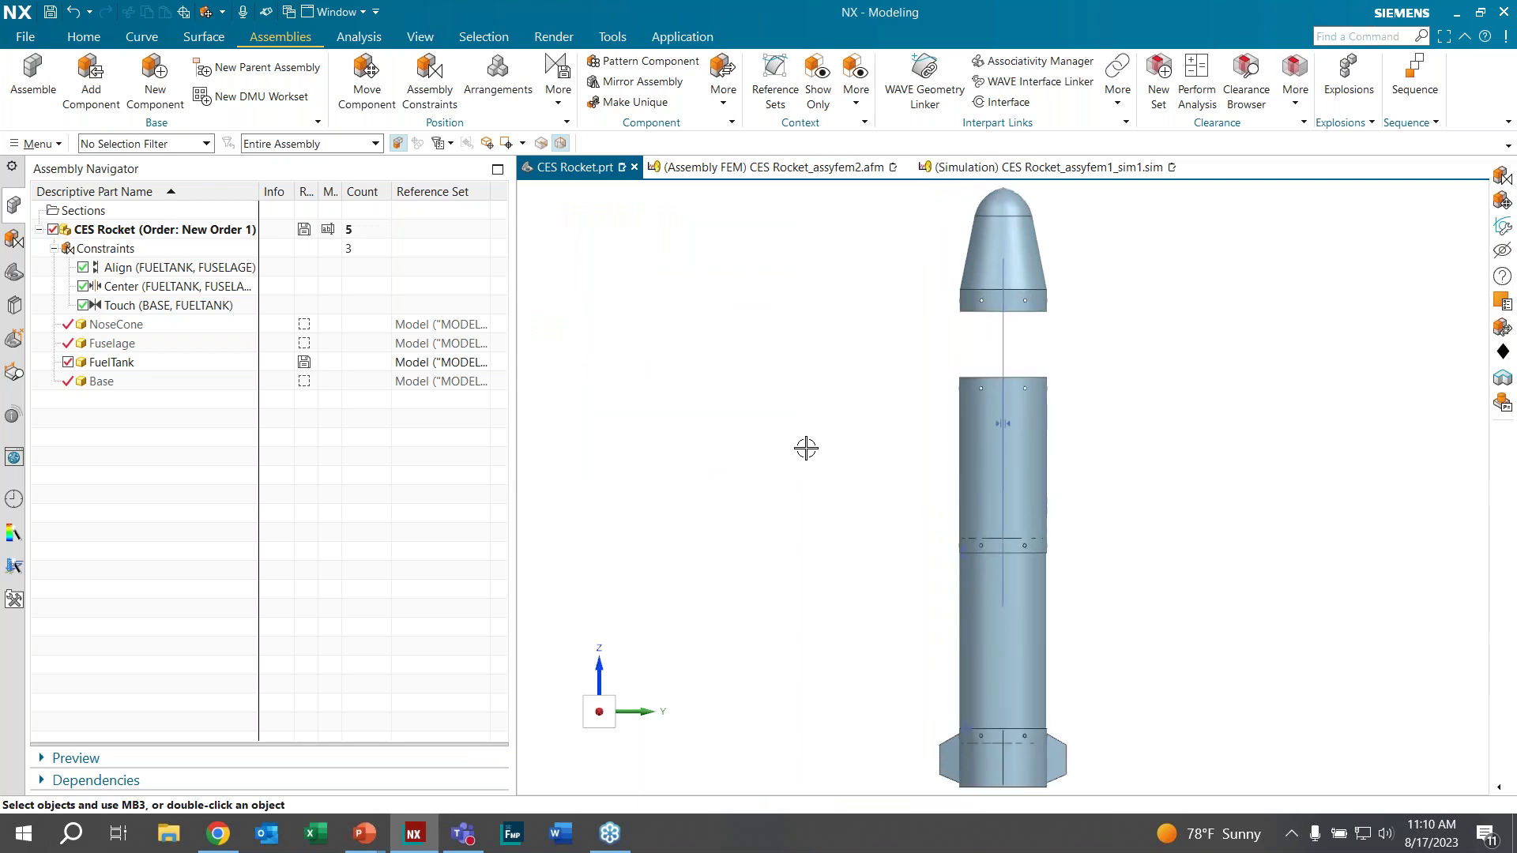
scroll(798, 451, "down", 1)
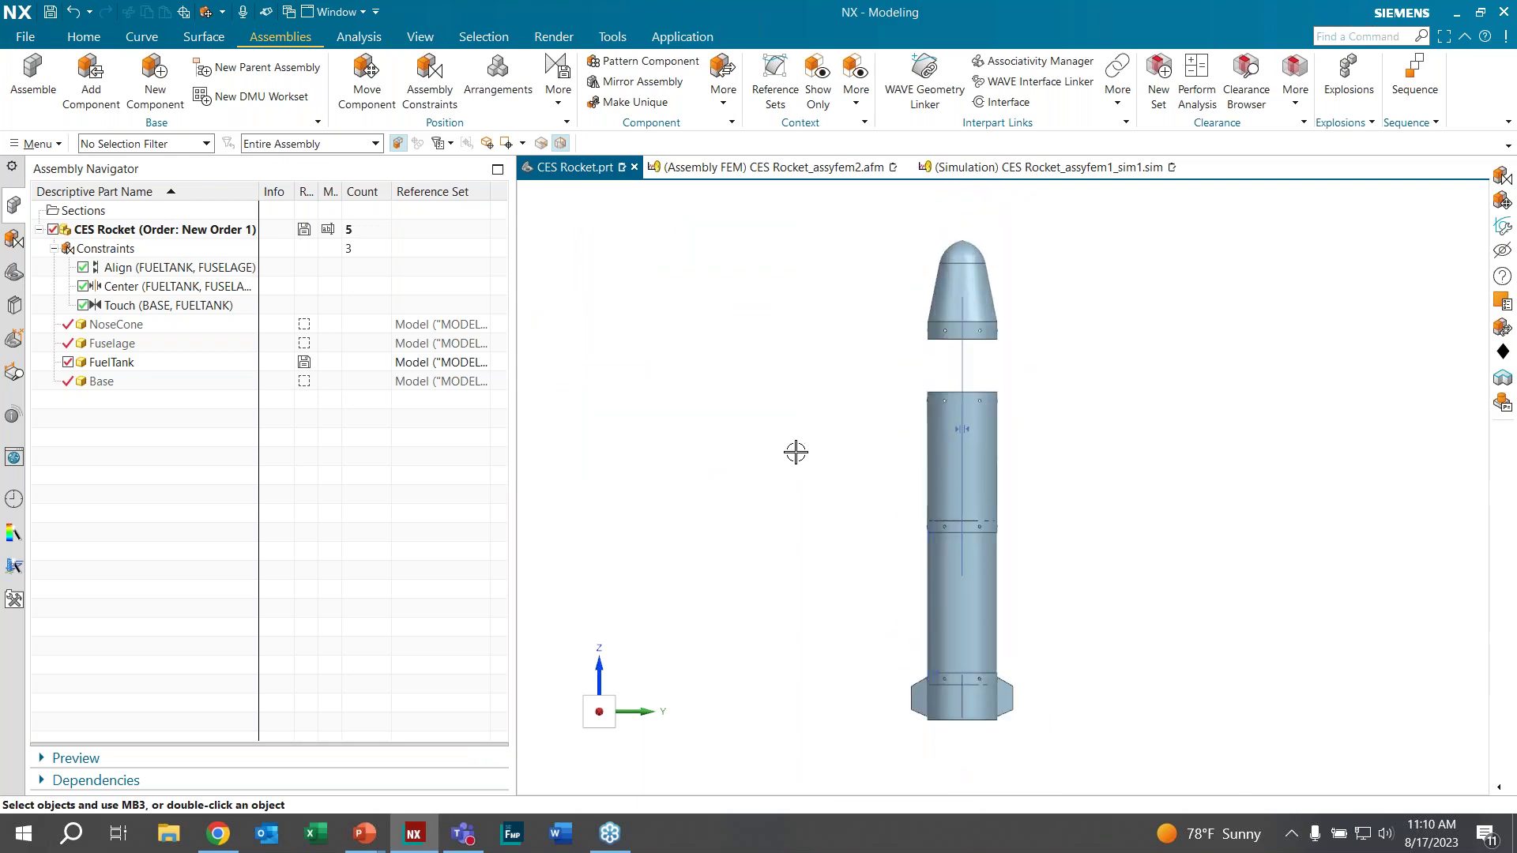
left_click(794, 168)
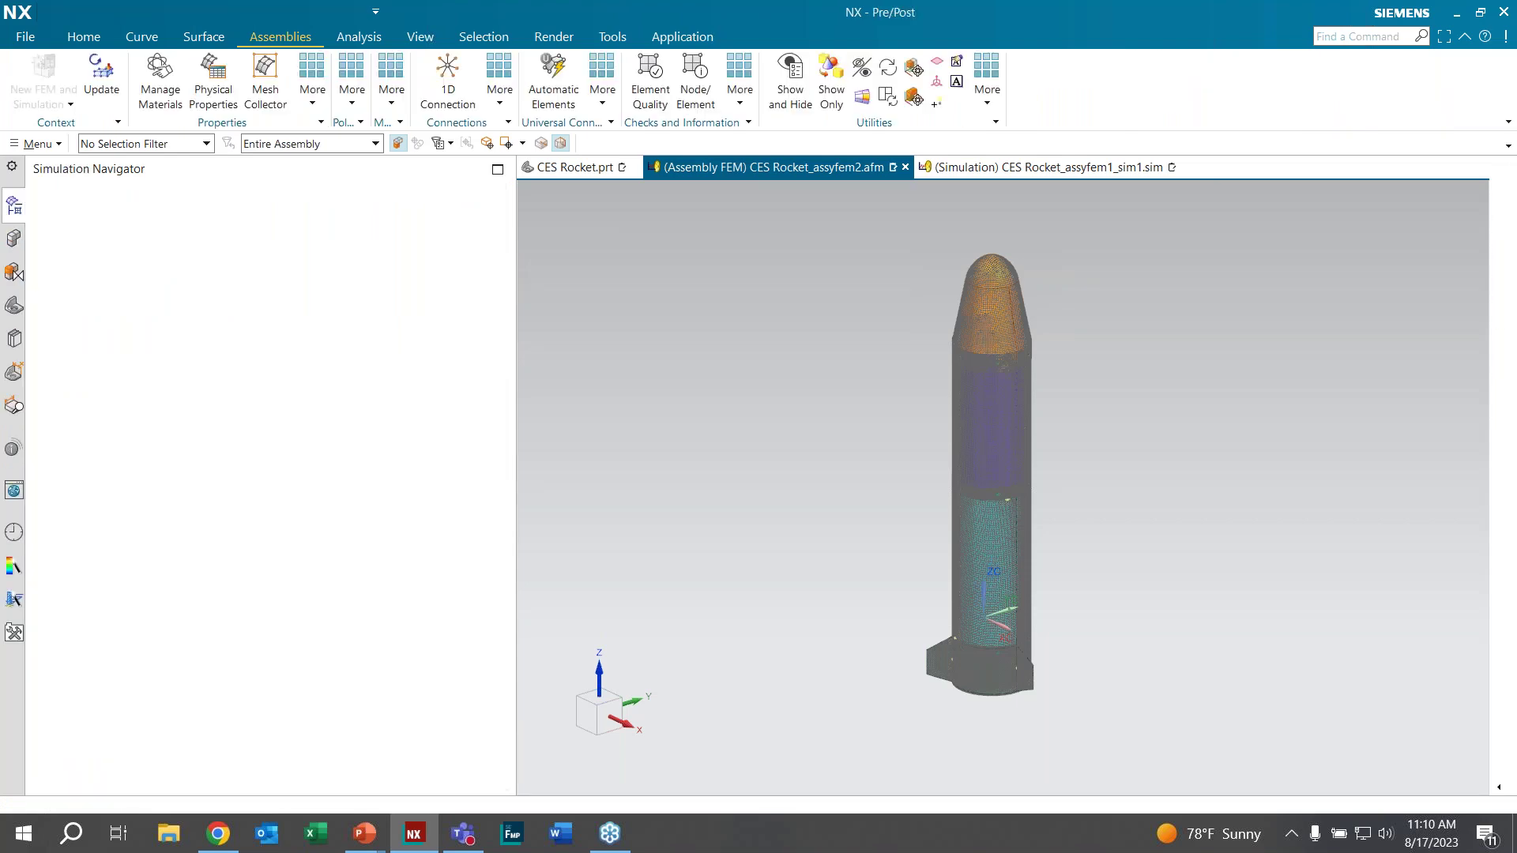
Step: Update the assembly FEM for the moved nose cone, then return to CES Rocket.prt
left_click(102, 78)
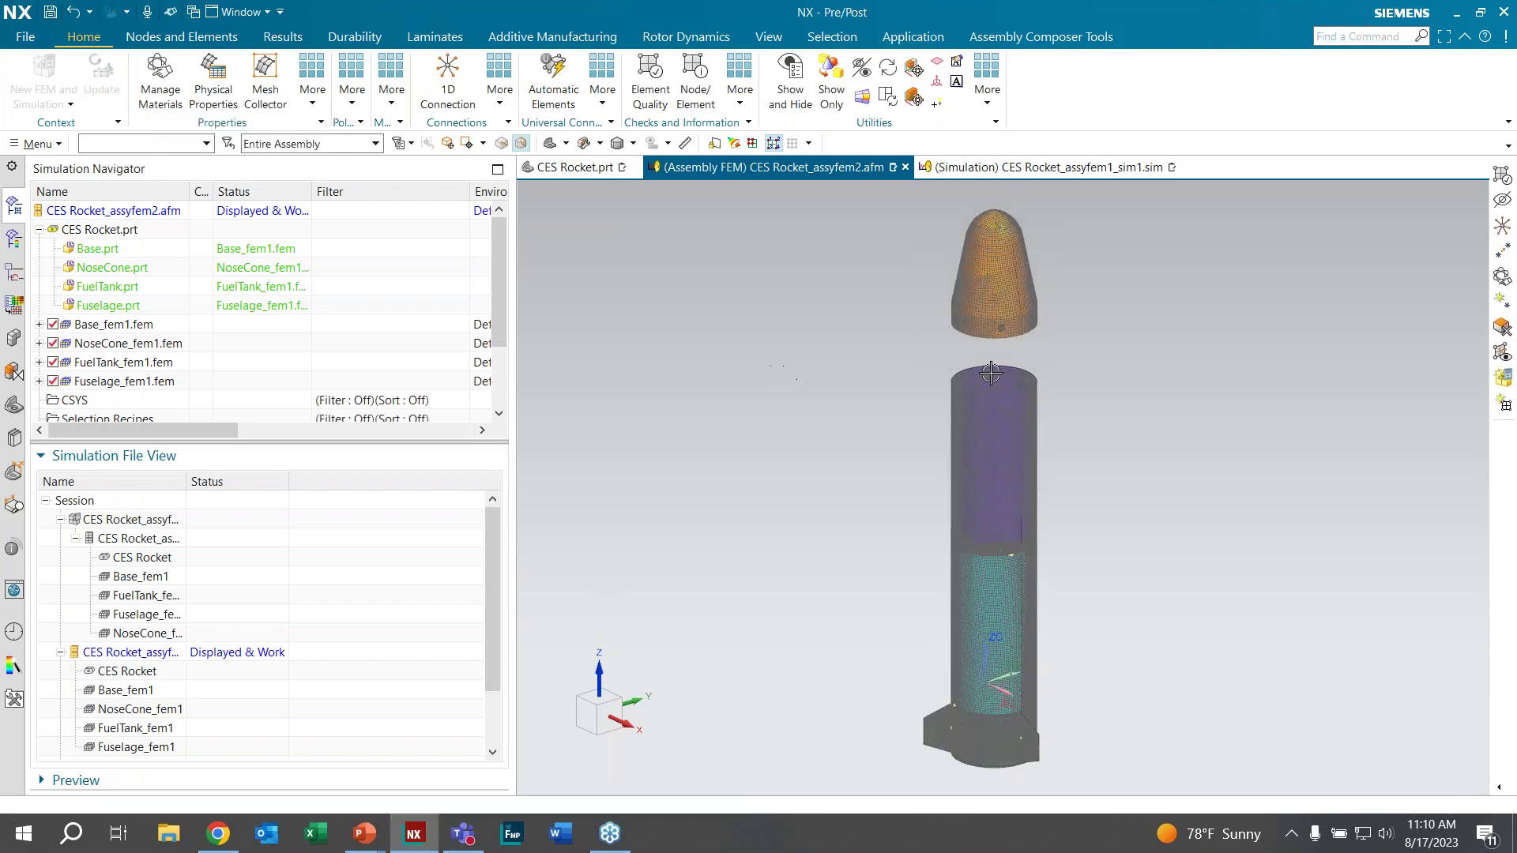
left_click(585, 166)
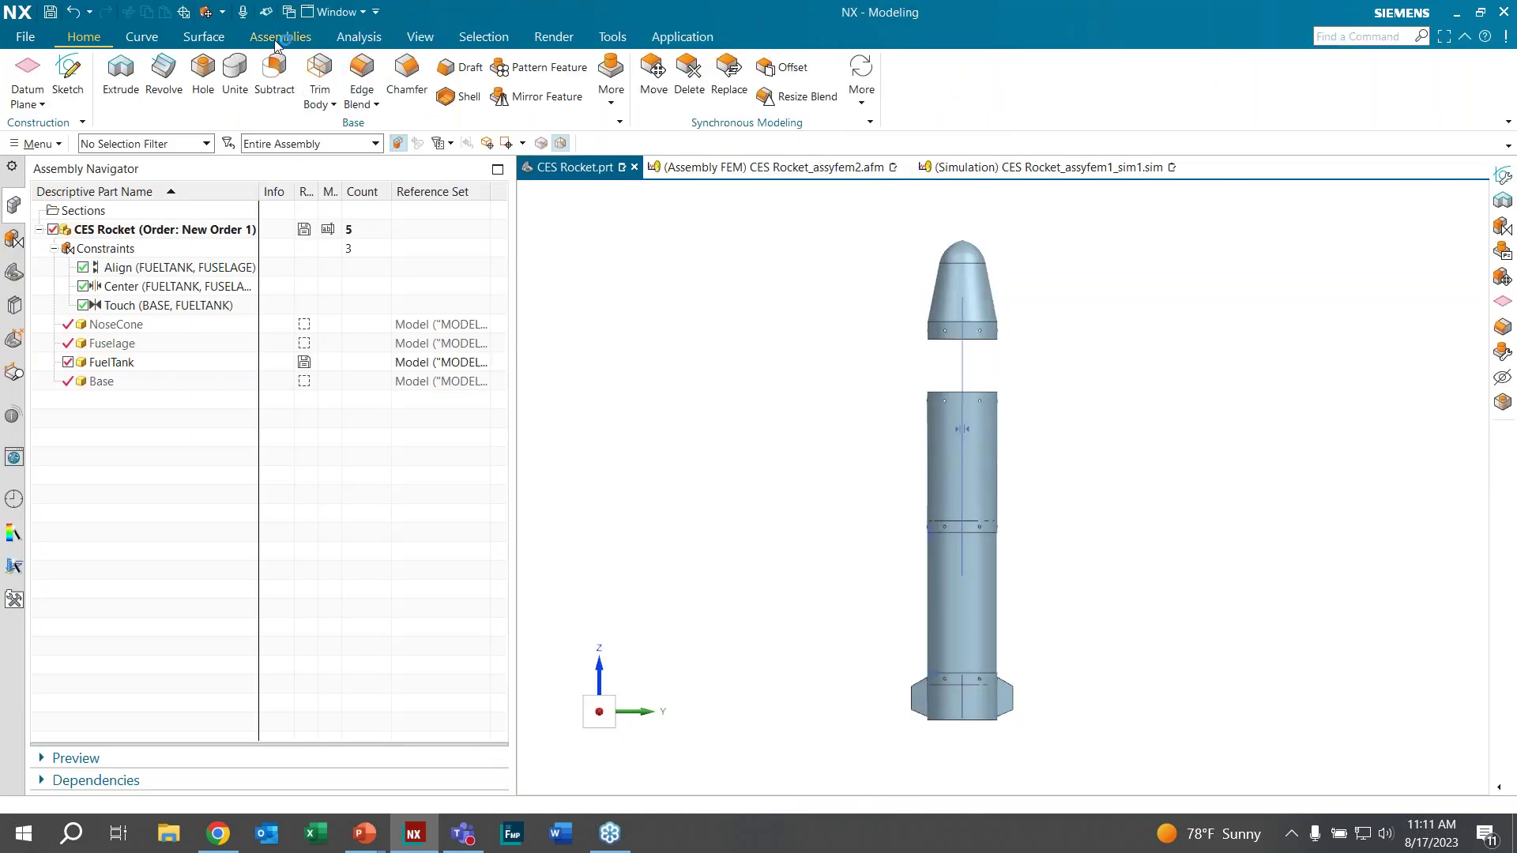
Step: Move the NoseCone 12 in along reversed Z back onto the fuselage
left_click(280, 36)
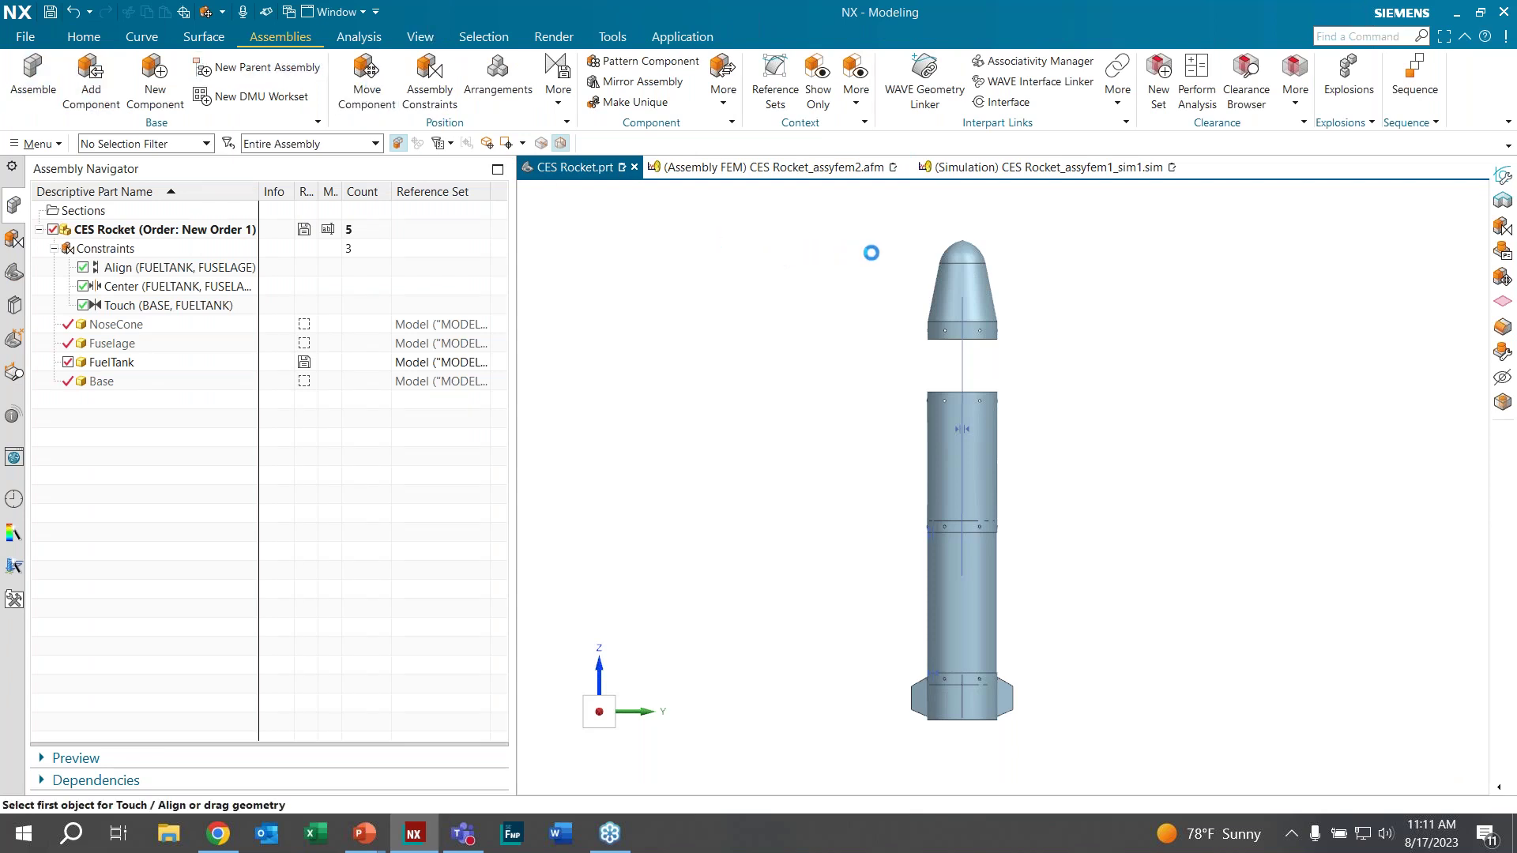
left_click(953, 270)
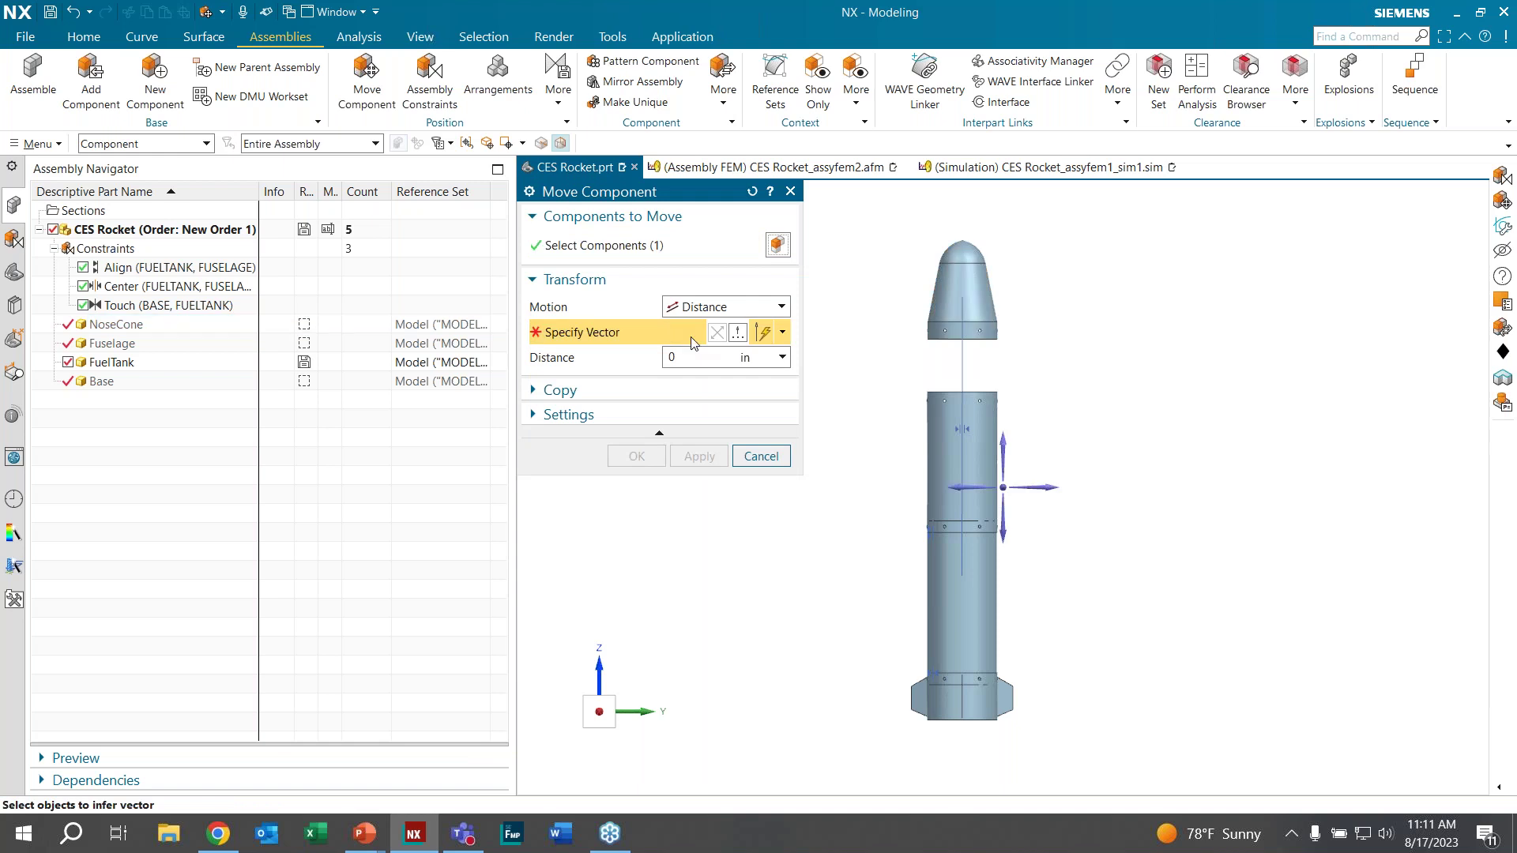
left_click(1004, 512)
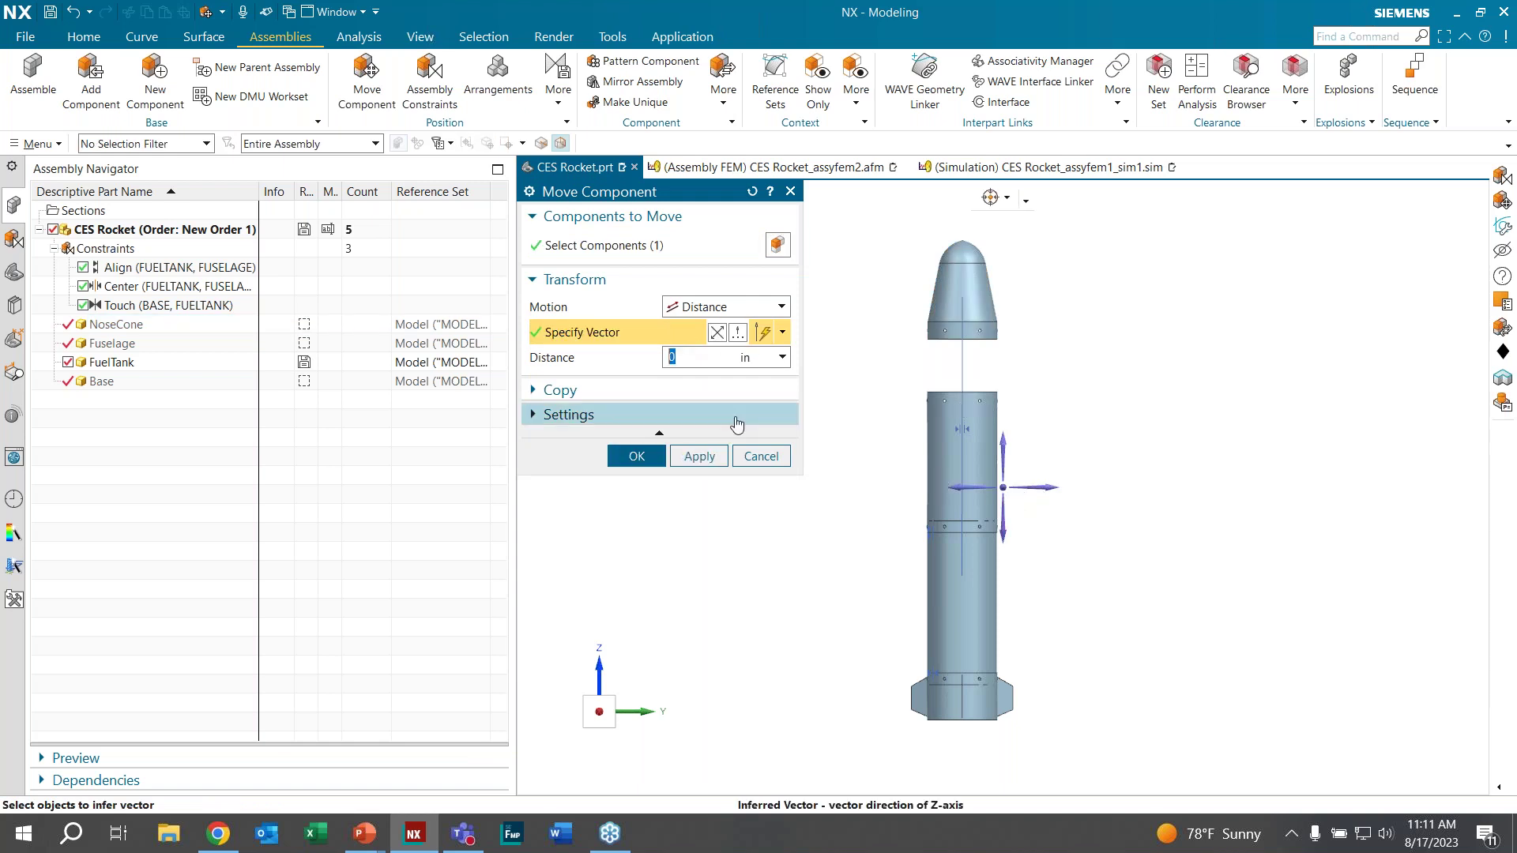
left_click(637, 456)
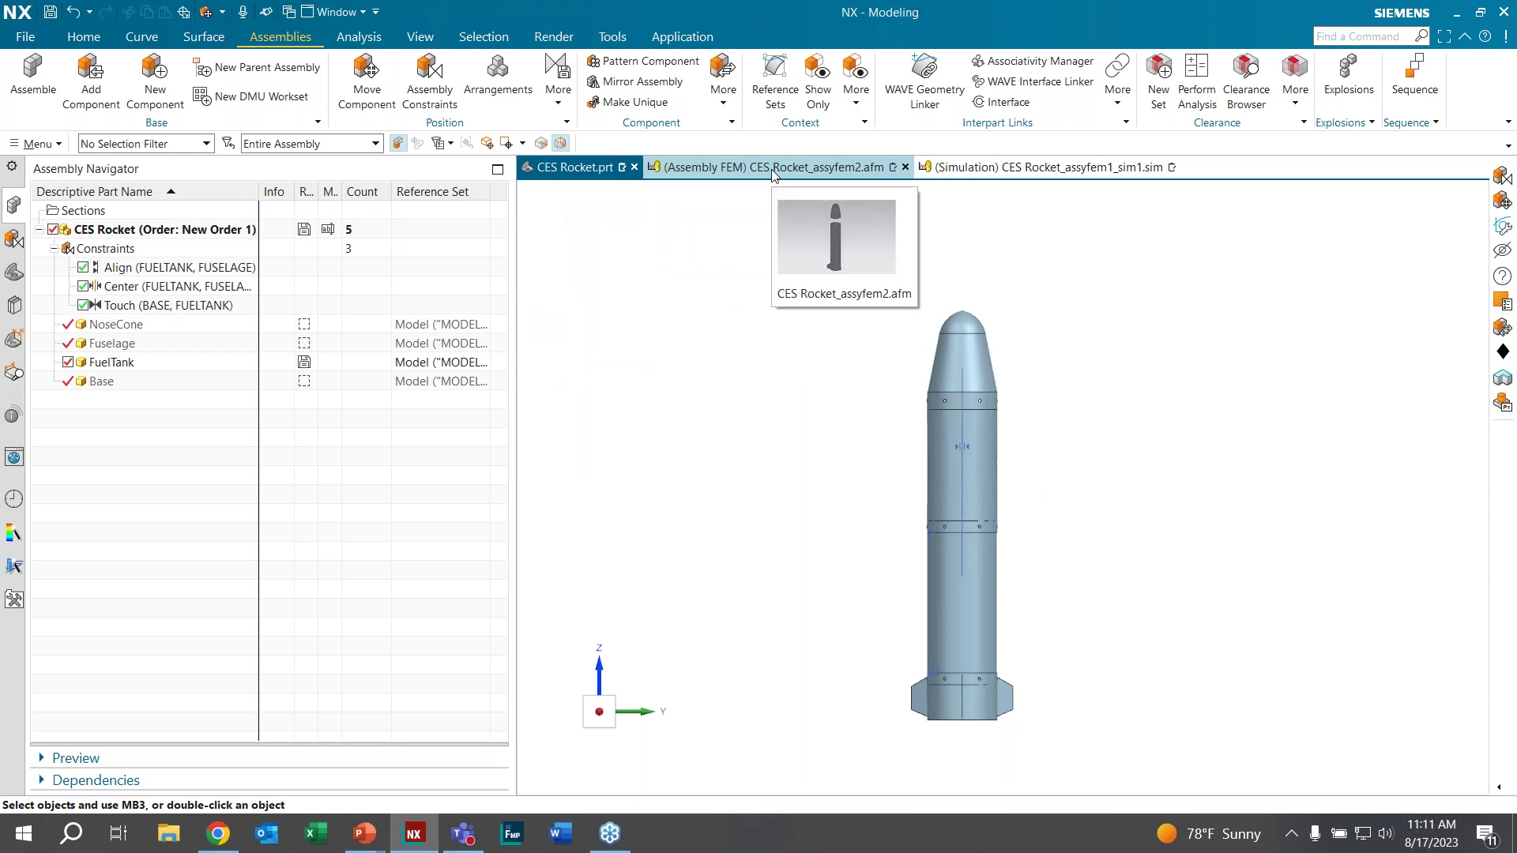
Step: Switch to CES Rocket_assyfem2.afm and zoom in on the meshed fuselage wall hole
left_click(774, 167)
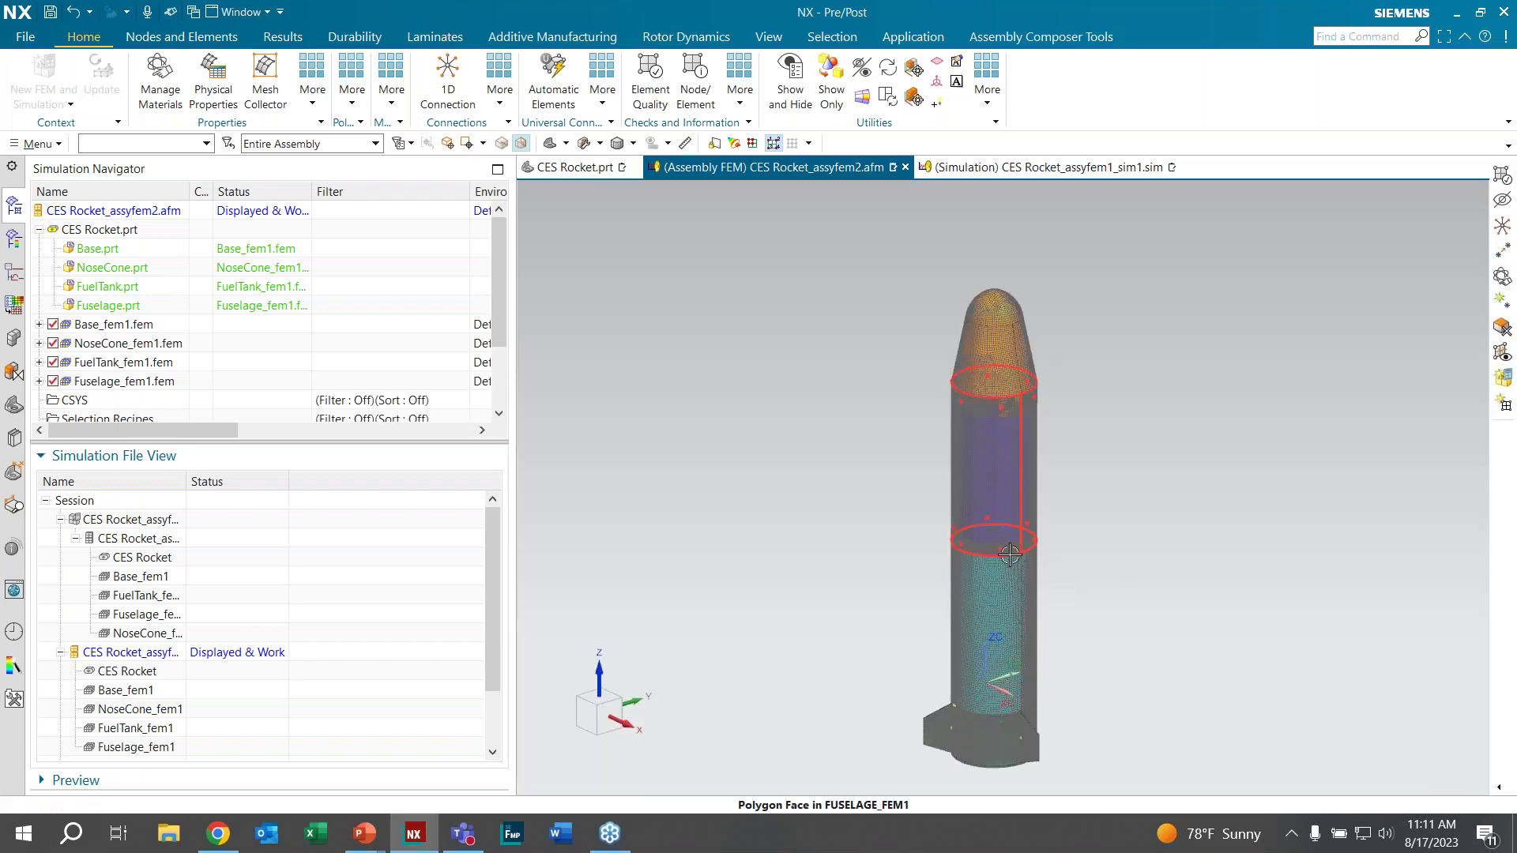
scroll(1018, 564, "up", 6)
scroll(978, 547, "up", 8)
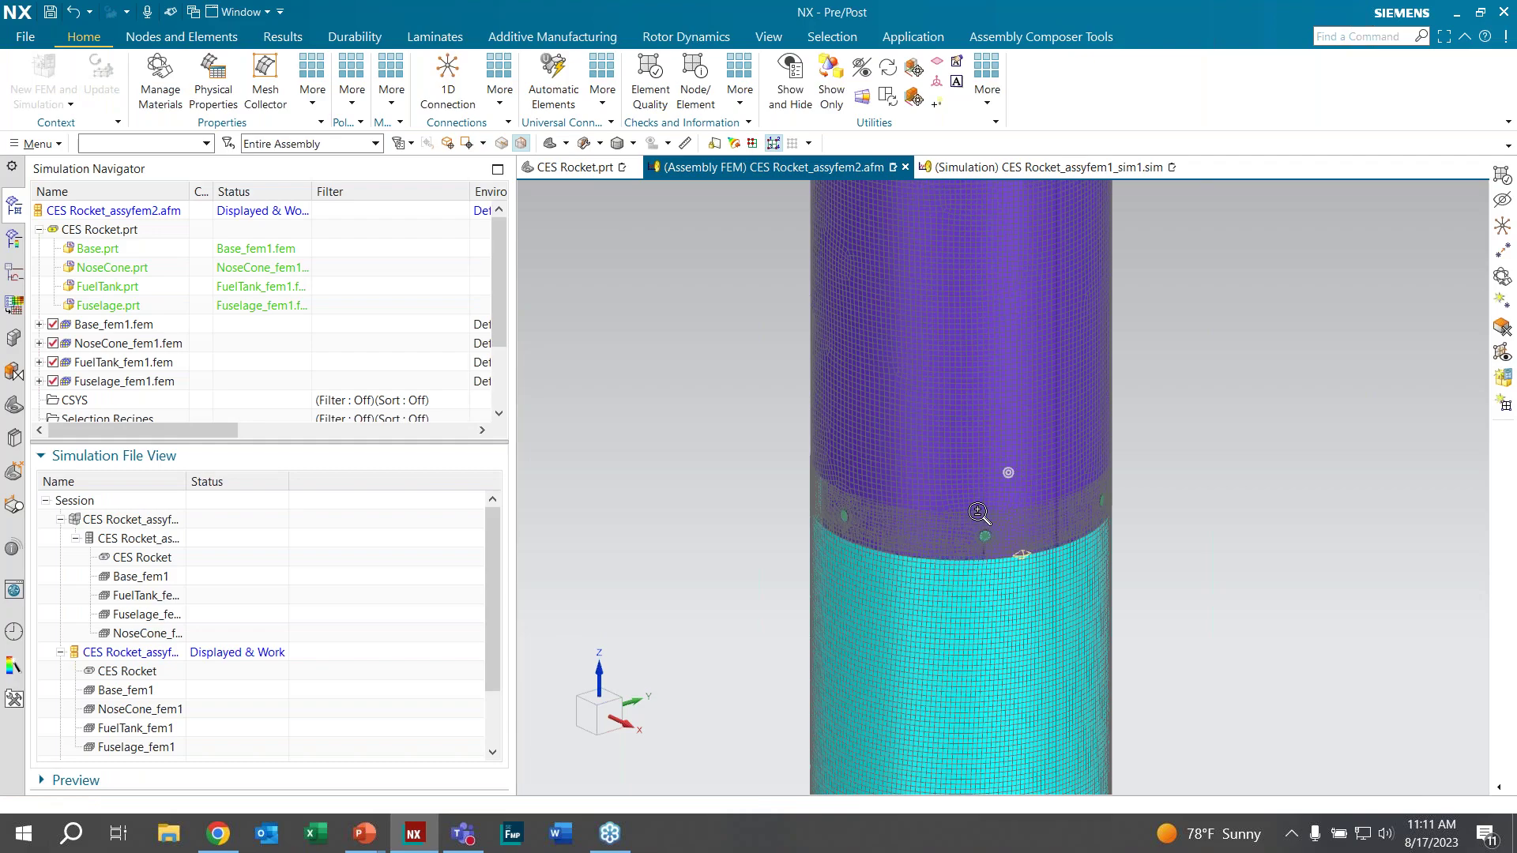
scroll(1002, 486, "up", 8)
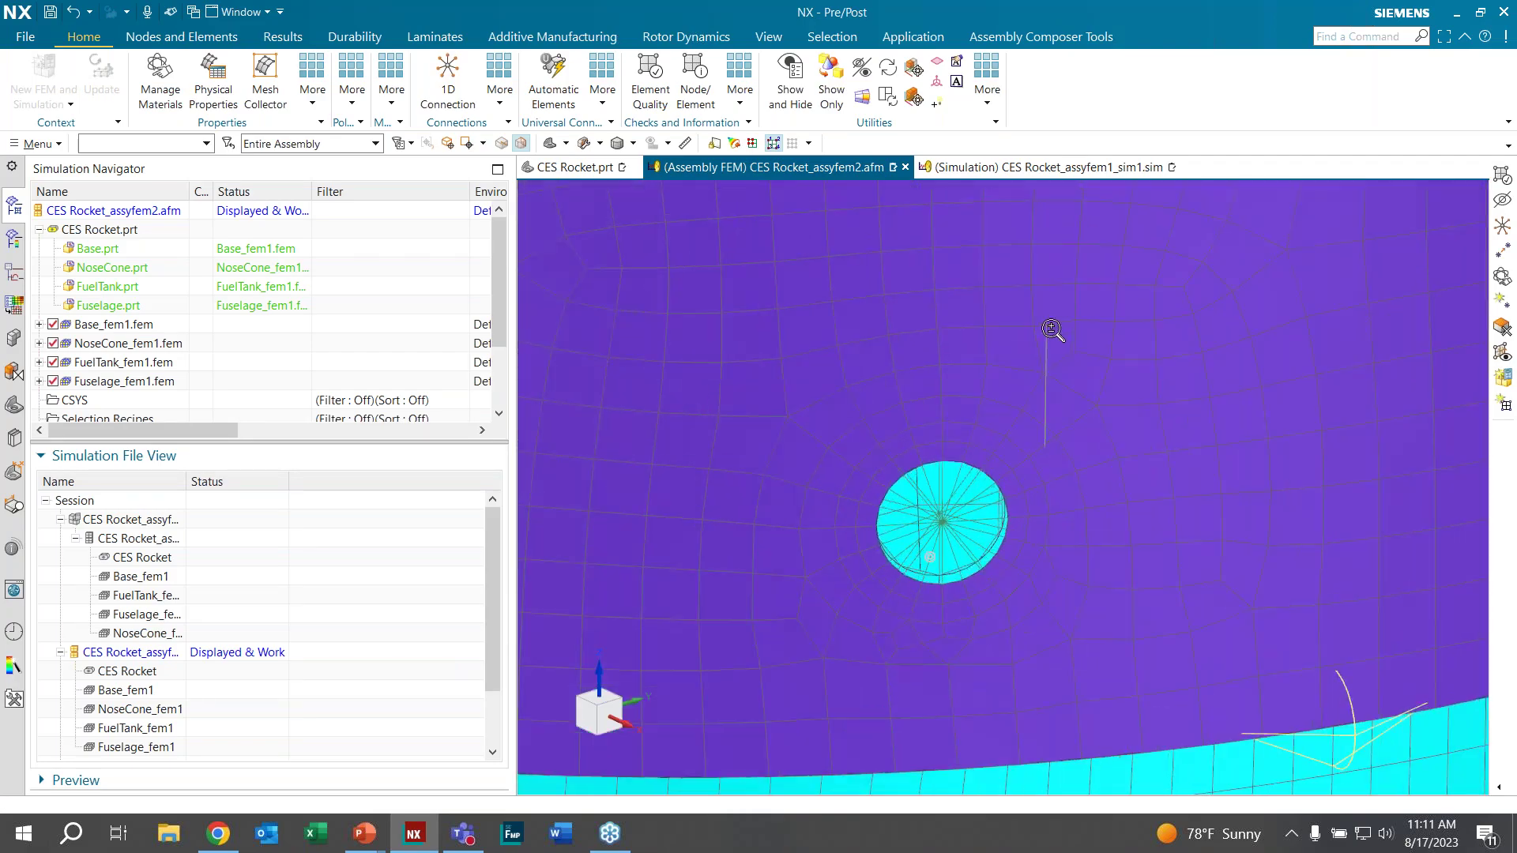
scroll(927, 459, "up", 3)
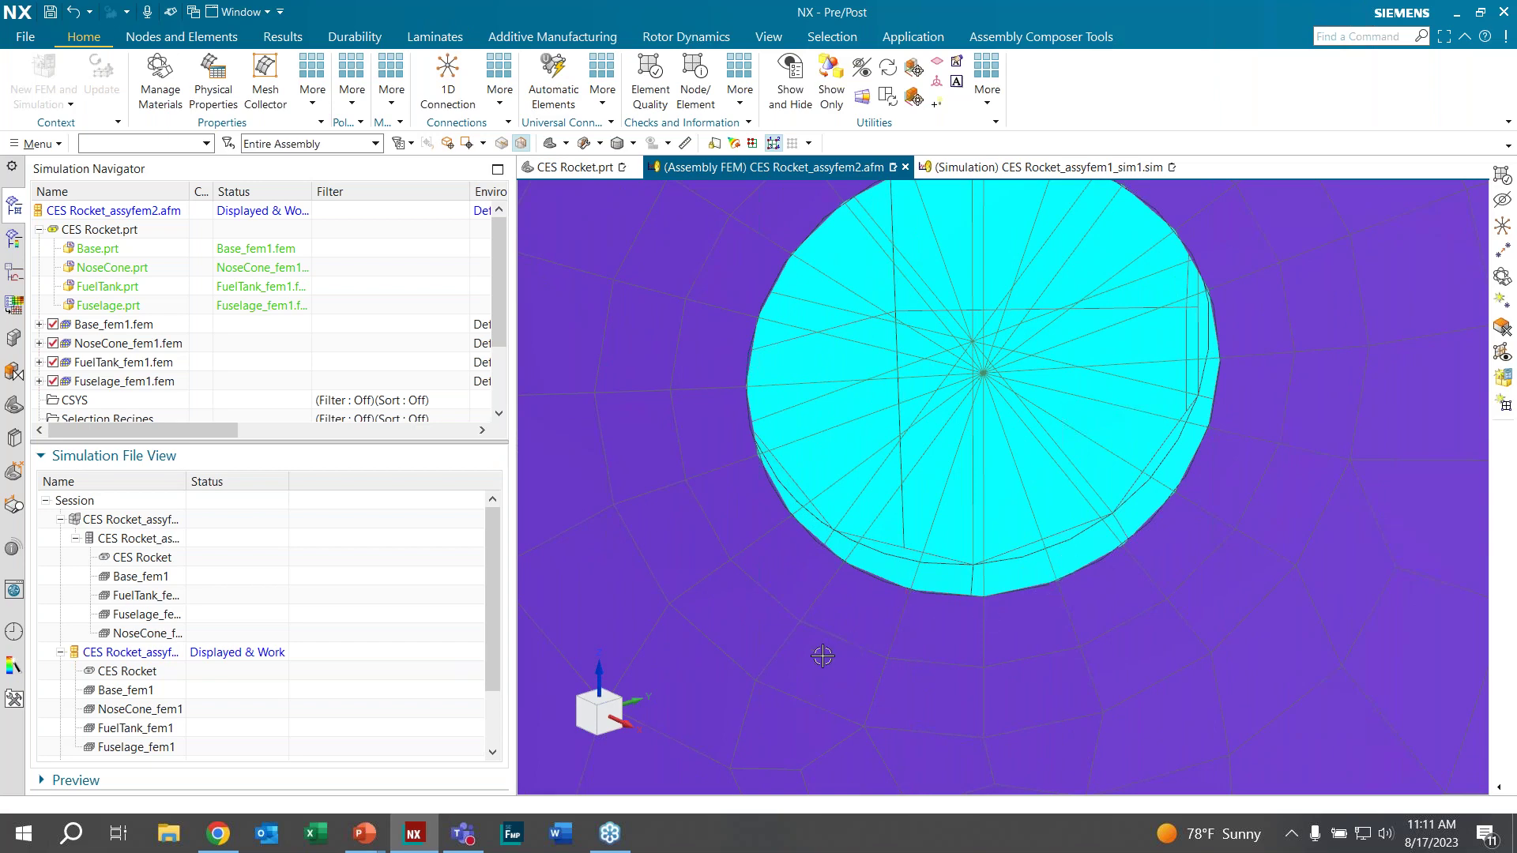
scroll(841, 646, "down", 1)
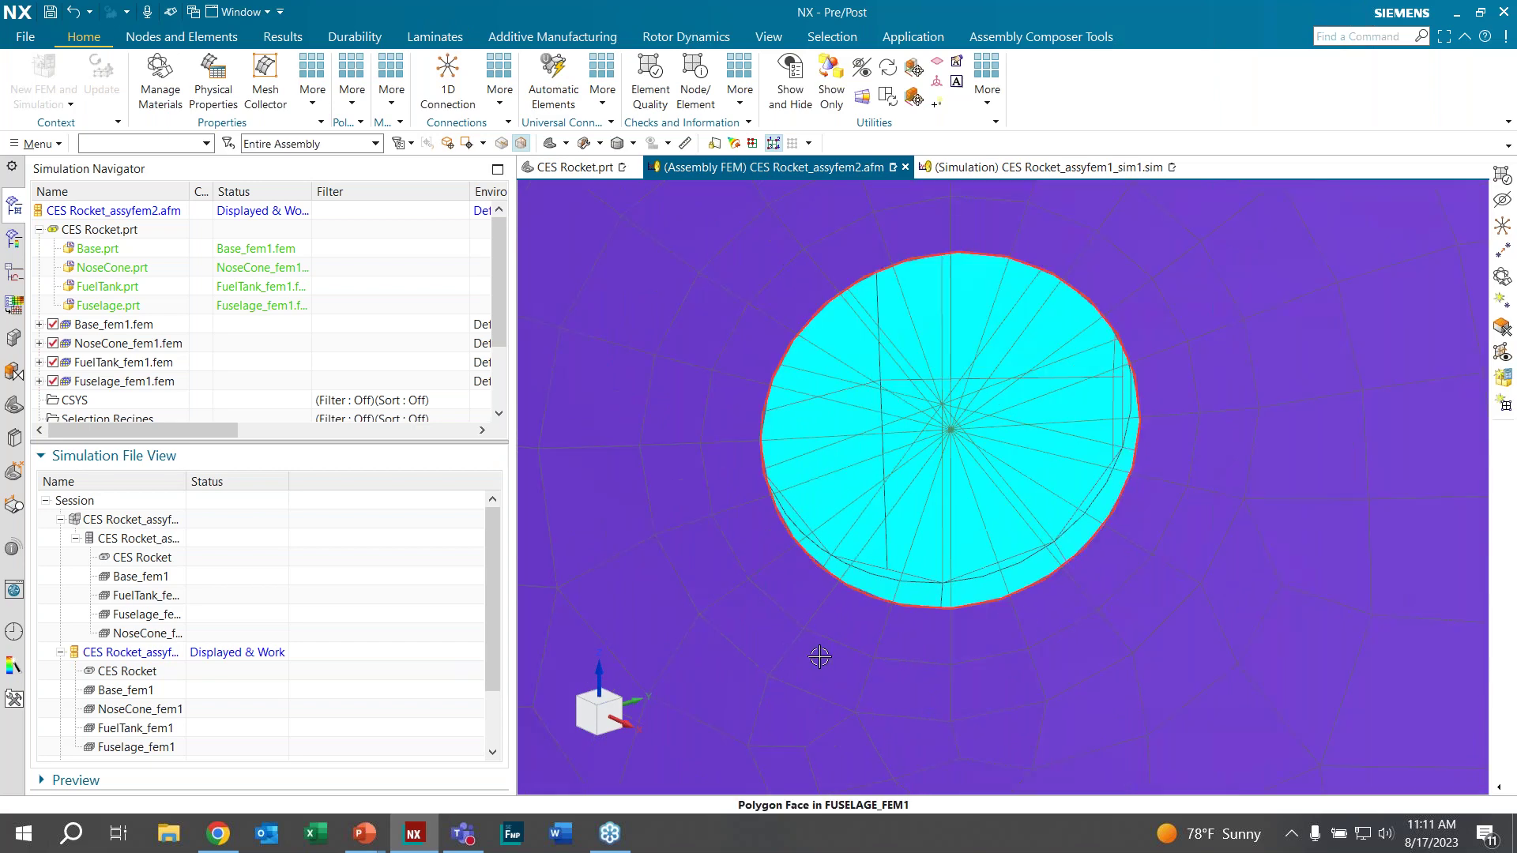
Step: Start a Node to Node 1D connection by Proximity, with the hole's centre node as source
left_click(449, 73)
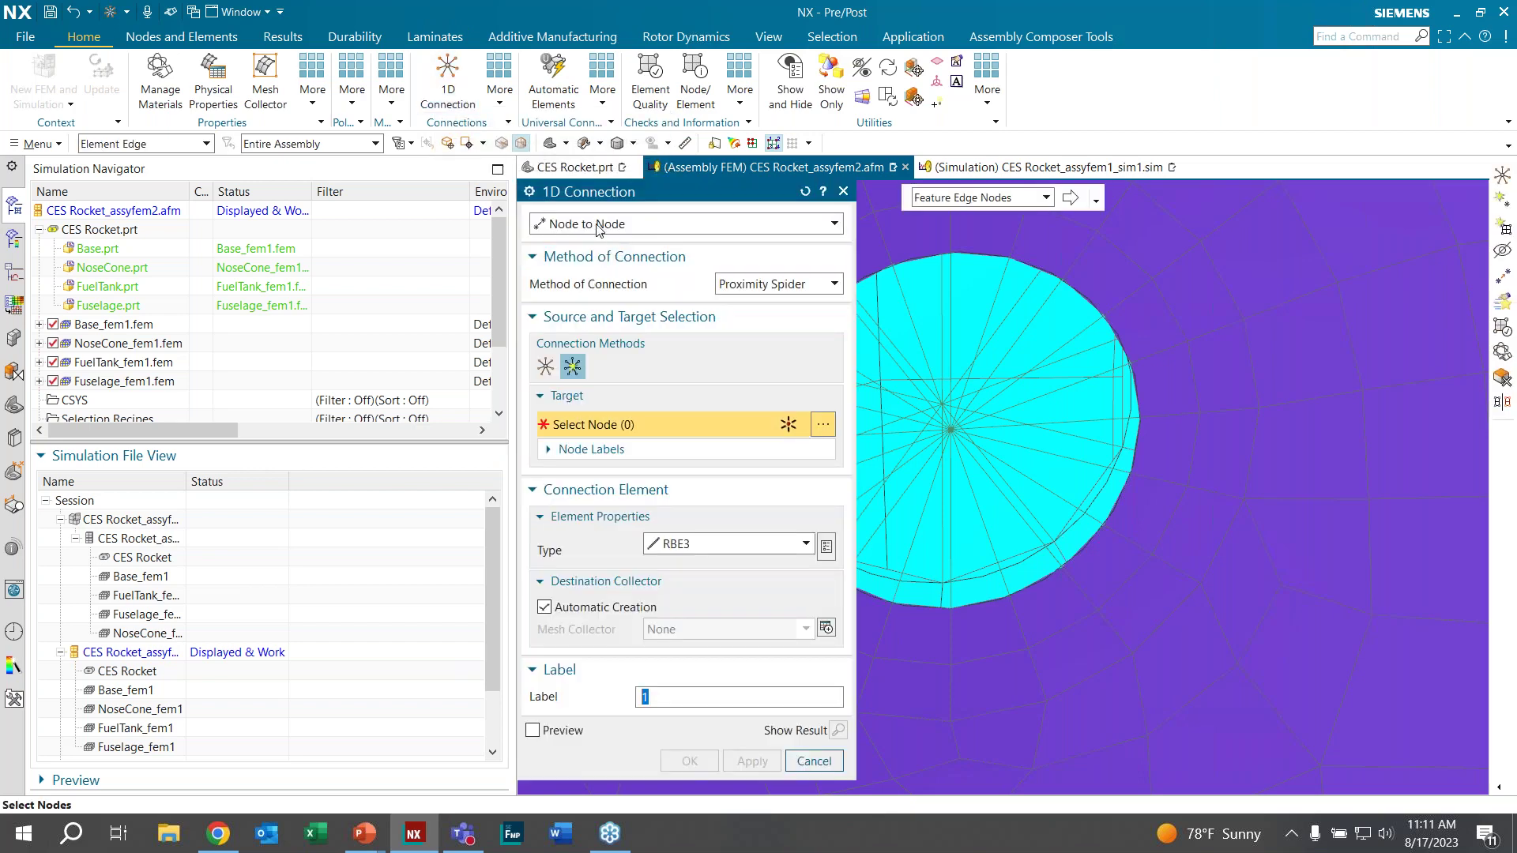
left_click(599, 225)
left_click(611, 225)
left_click(765, 285)
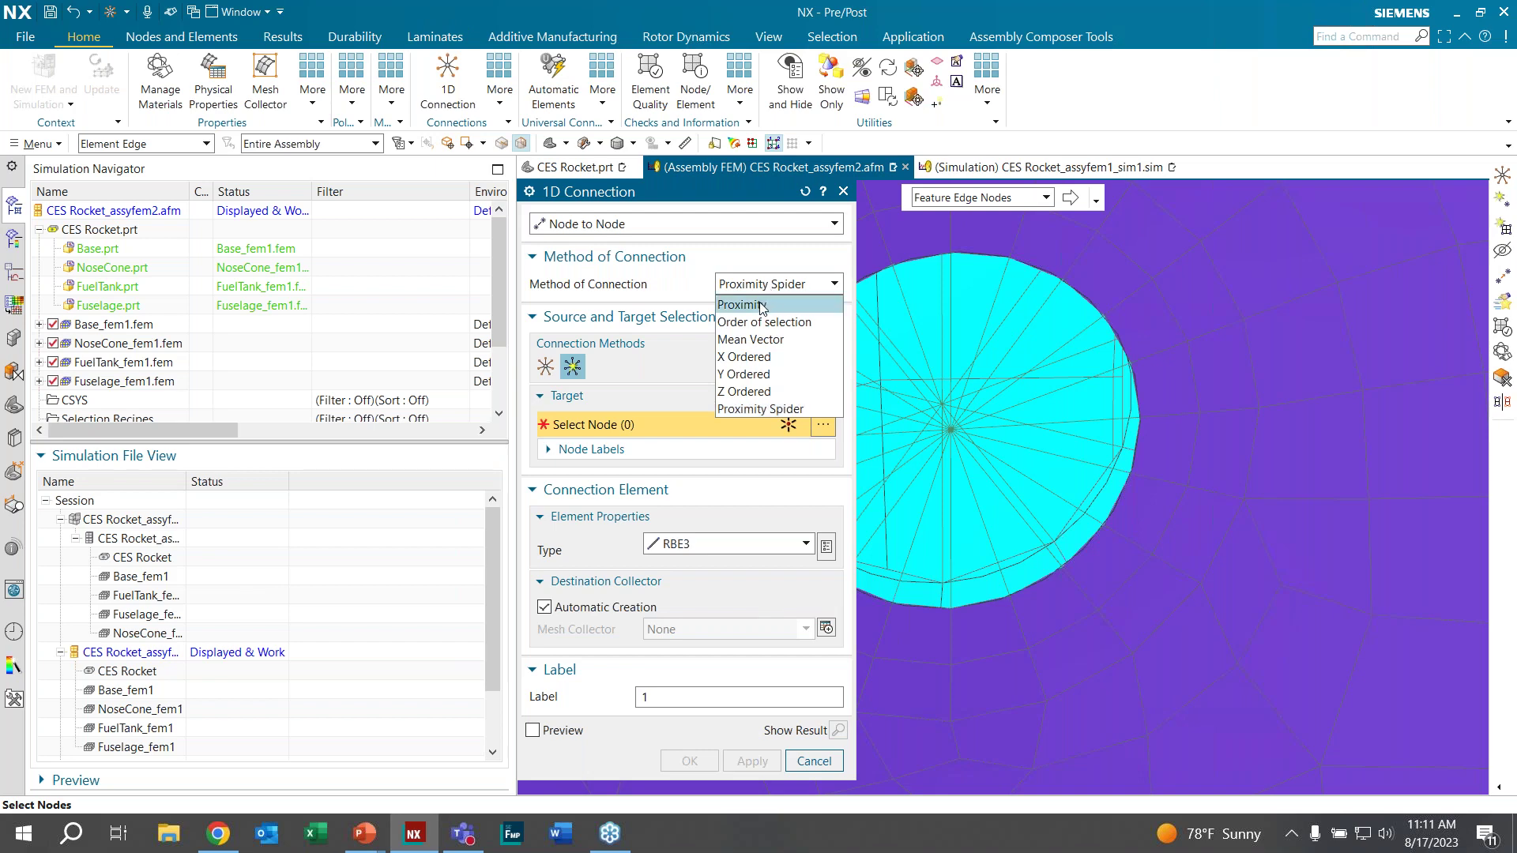
left_click(760, 307)
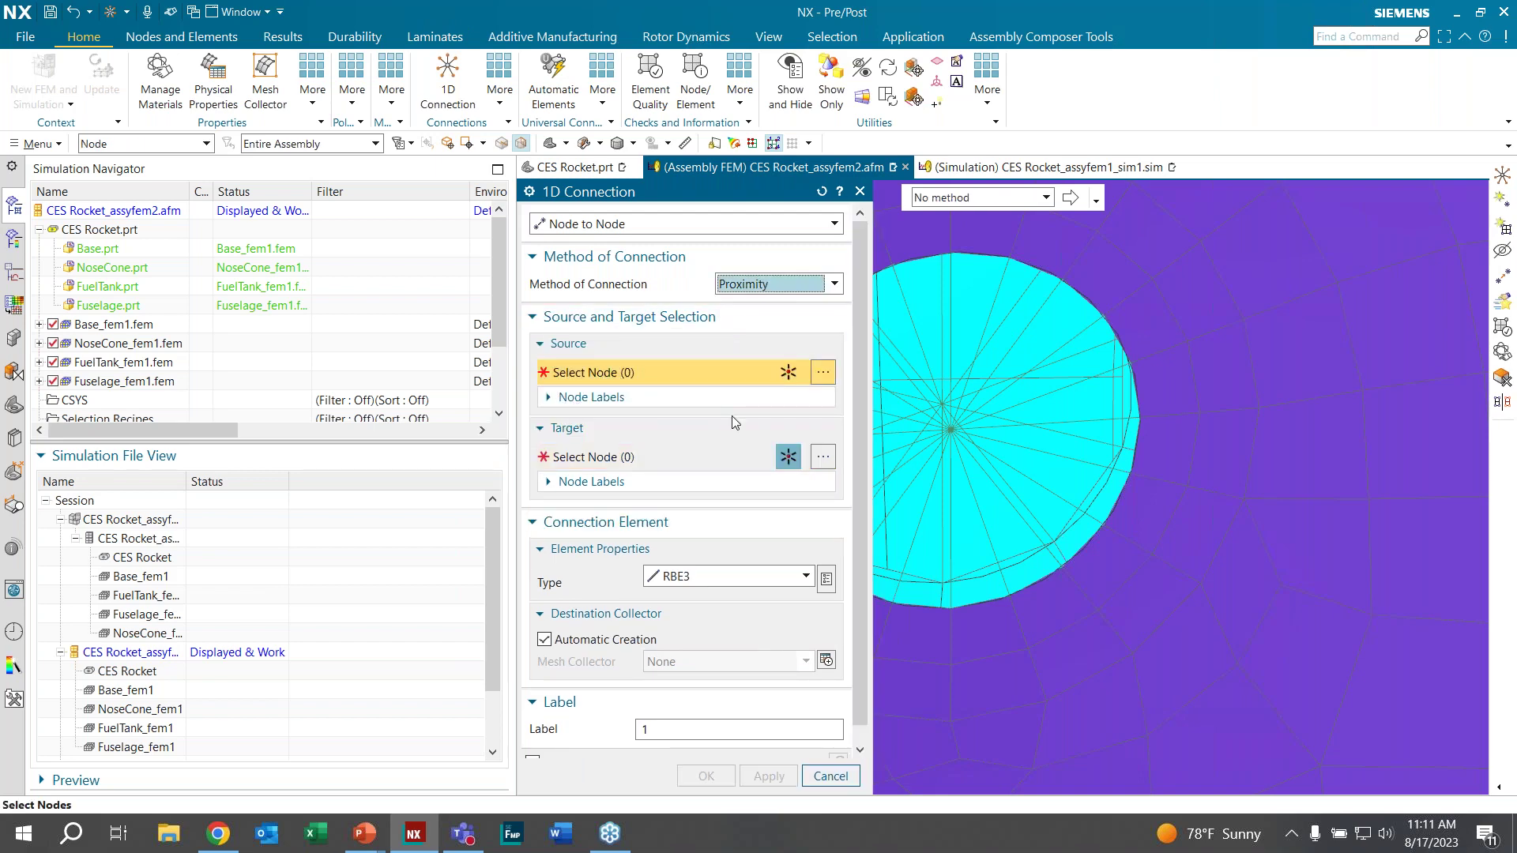
left_click(949, 430)
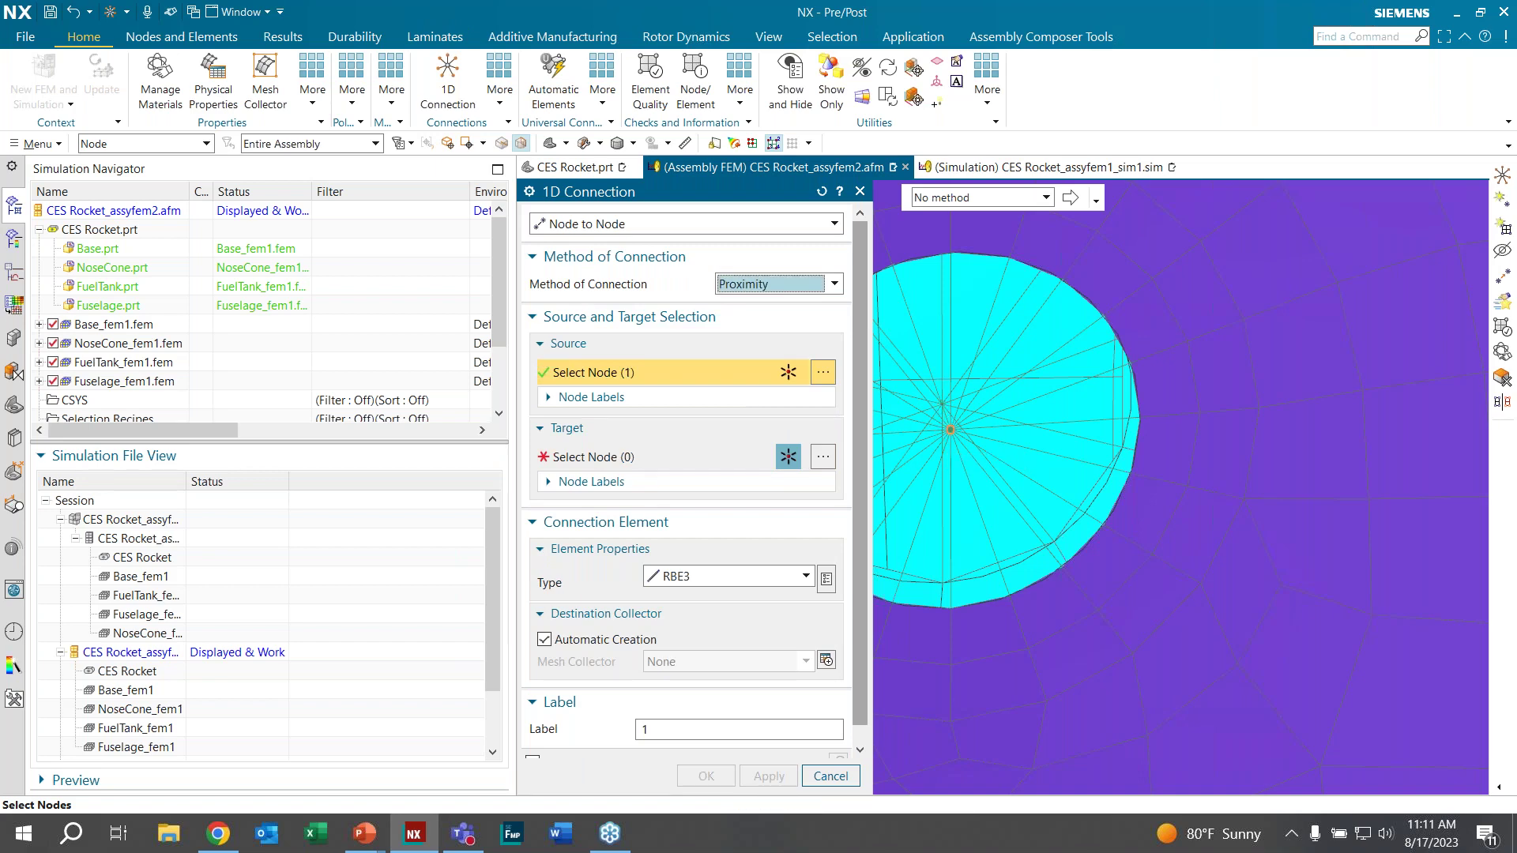
left_click(624, 461)
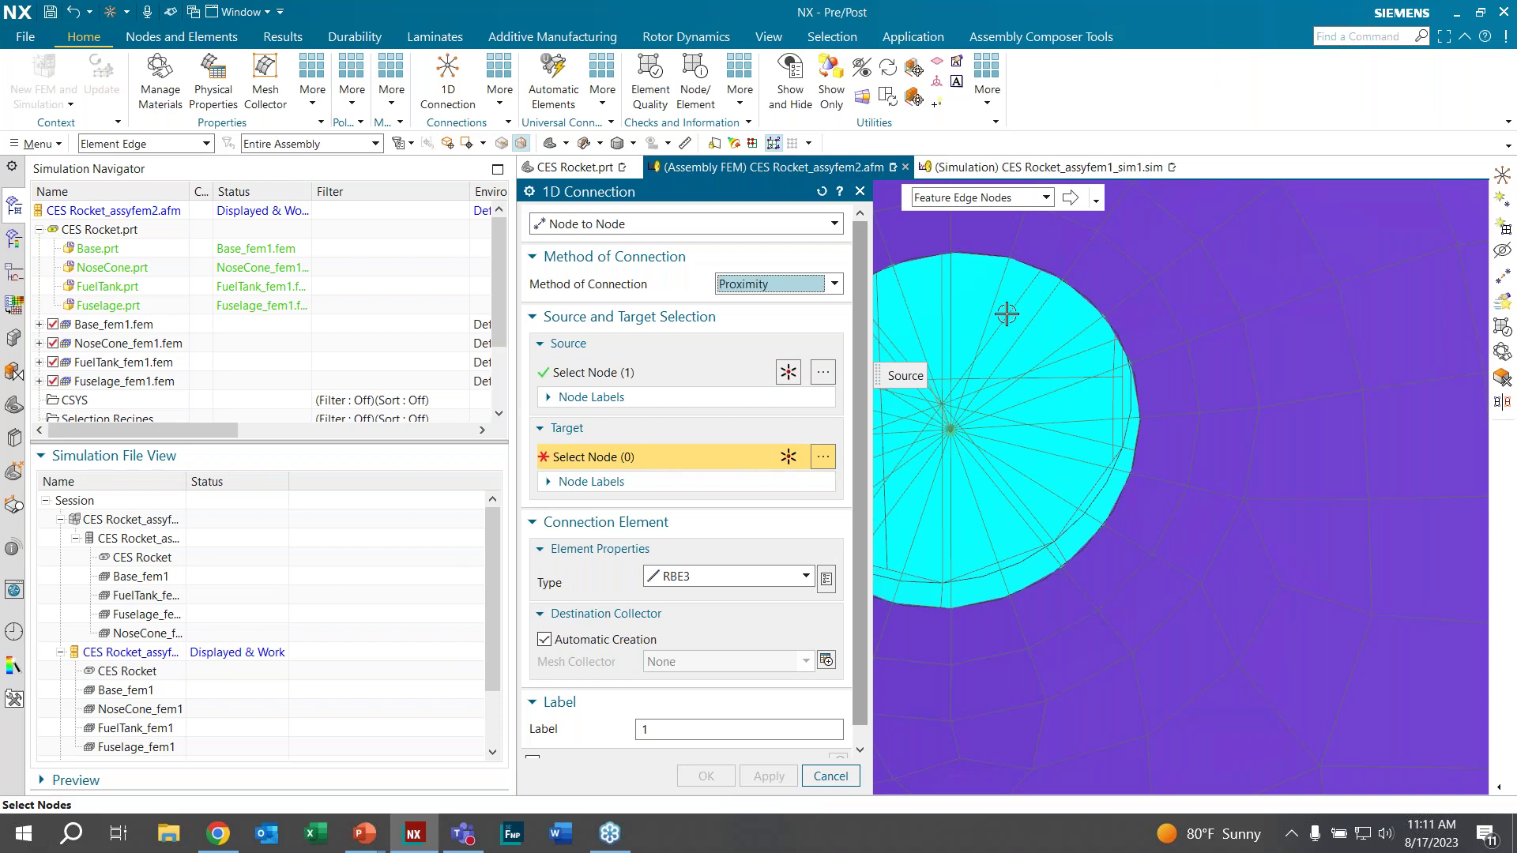
Step: Pick the second node as target and create the connection as a CBUSH element
left_click(1019, 199)
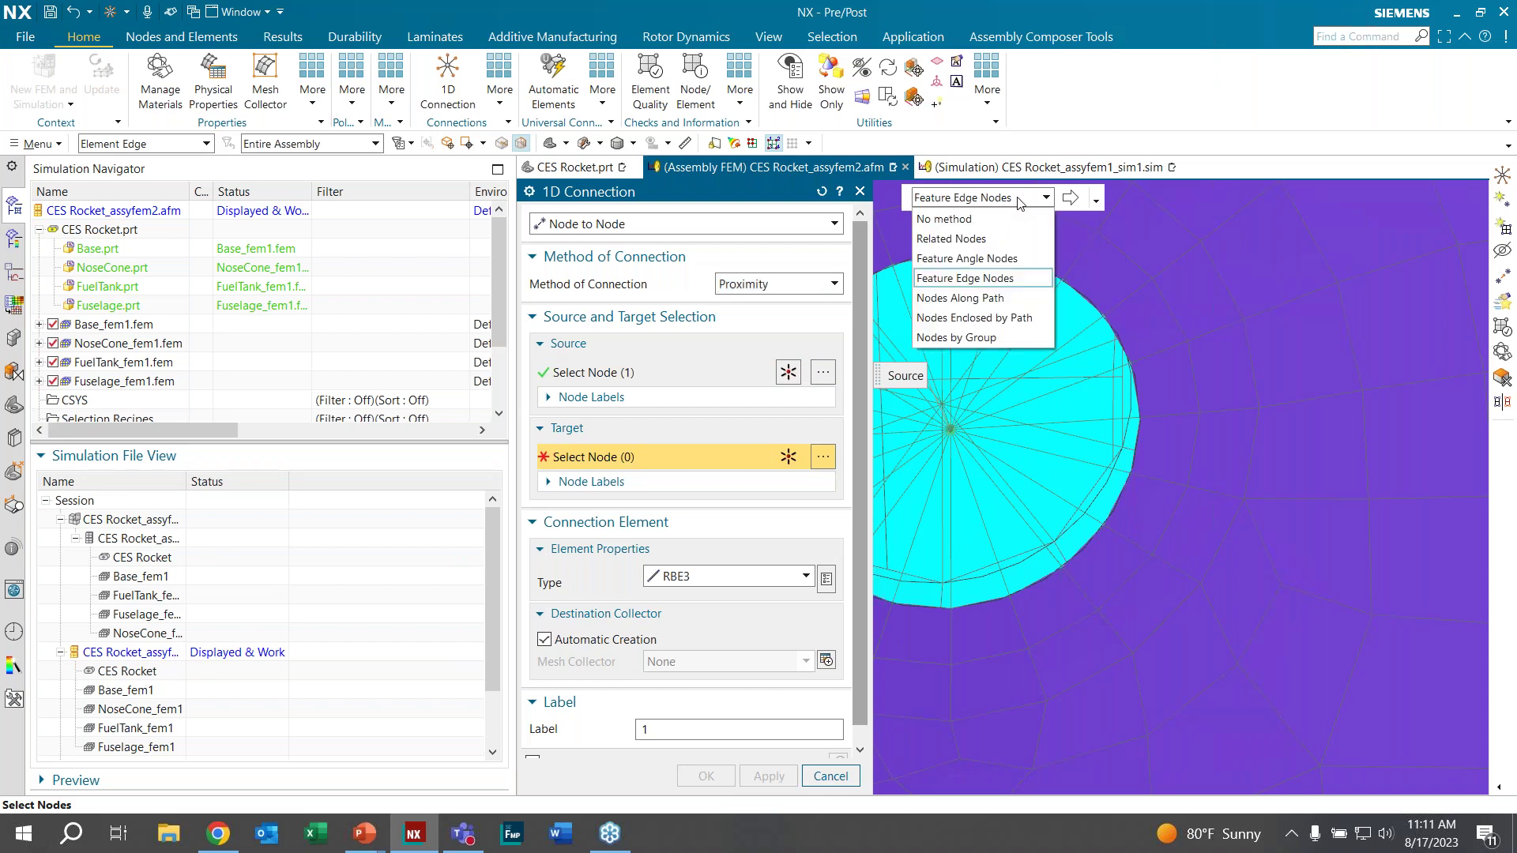
left_click(984, 221)
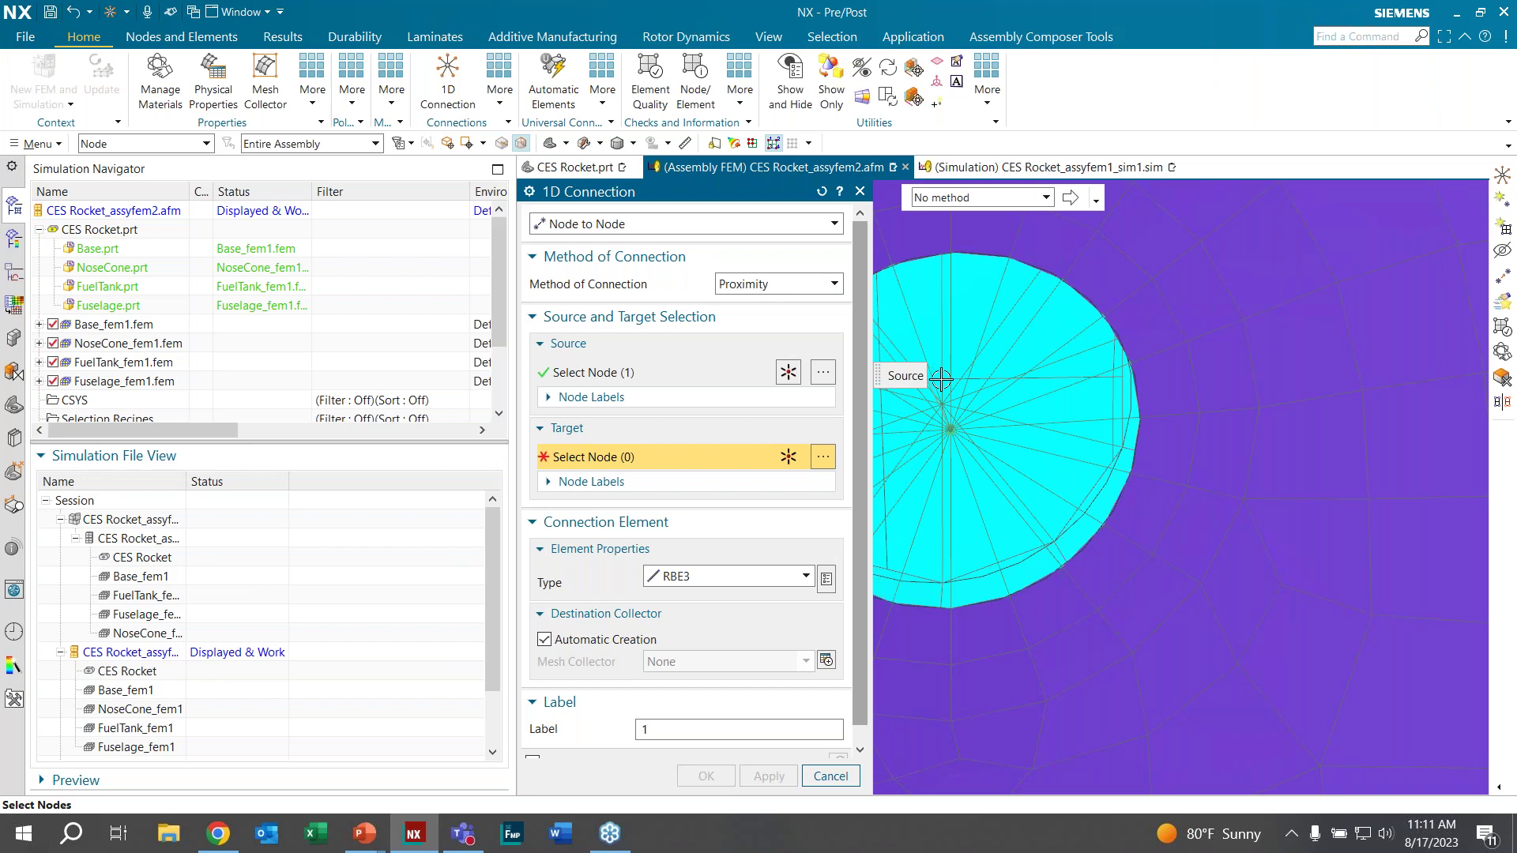
left_click(942, 403)
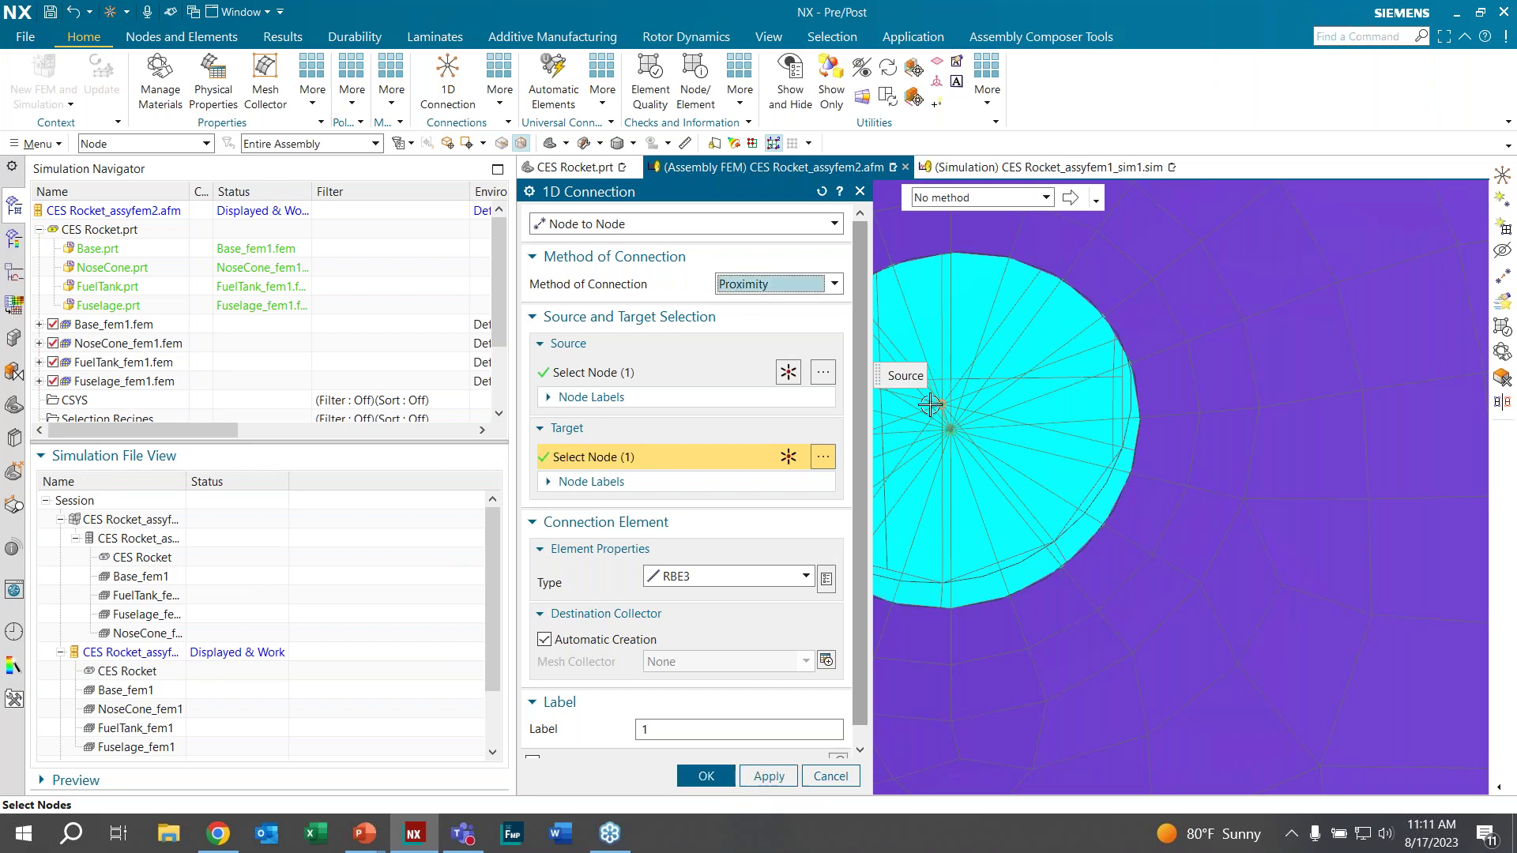
left_click(686, 584)
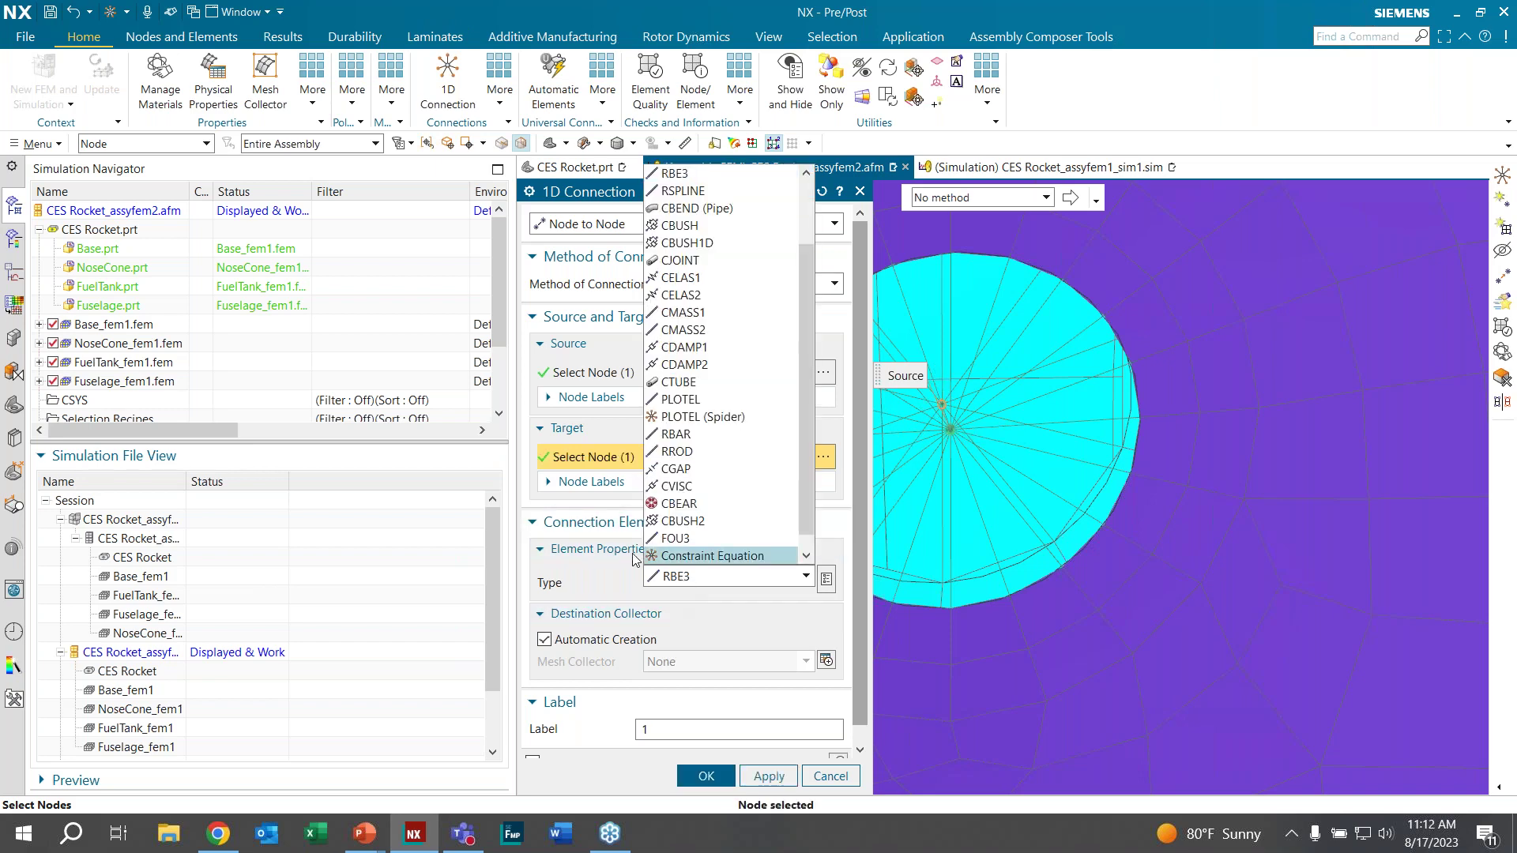
left_click(694, 224)
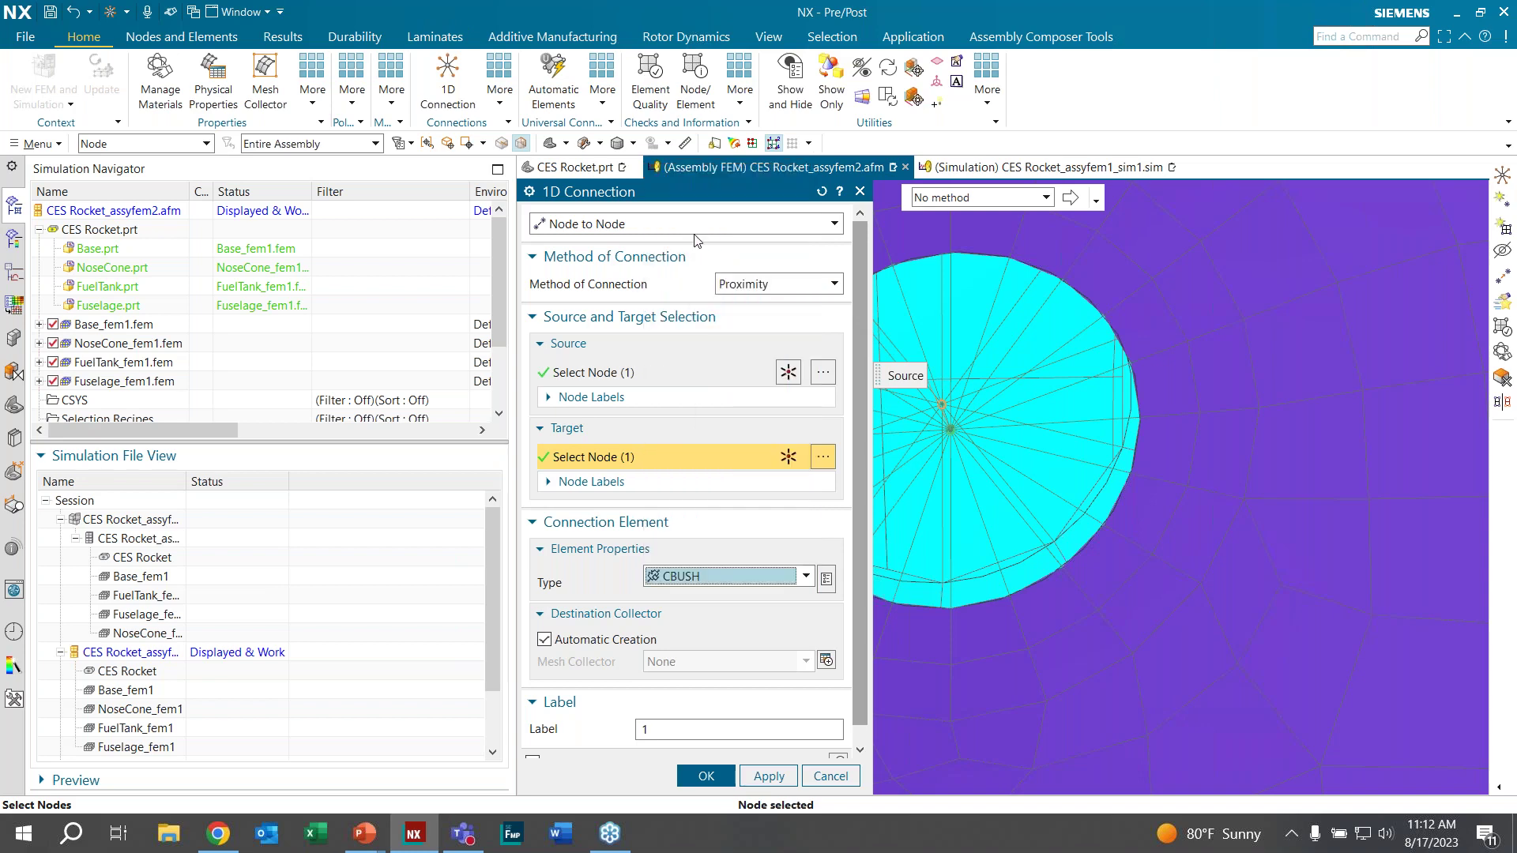
left_click(705, 776)
Step: Orbit and zoom out to view the whole rocket with the new connection
middle_click_drag(948, 474, 947, 421)
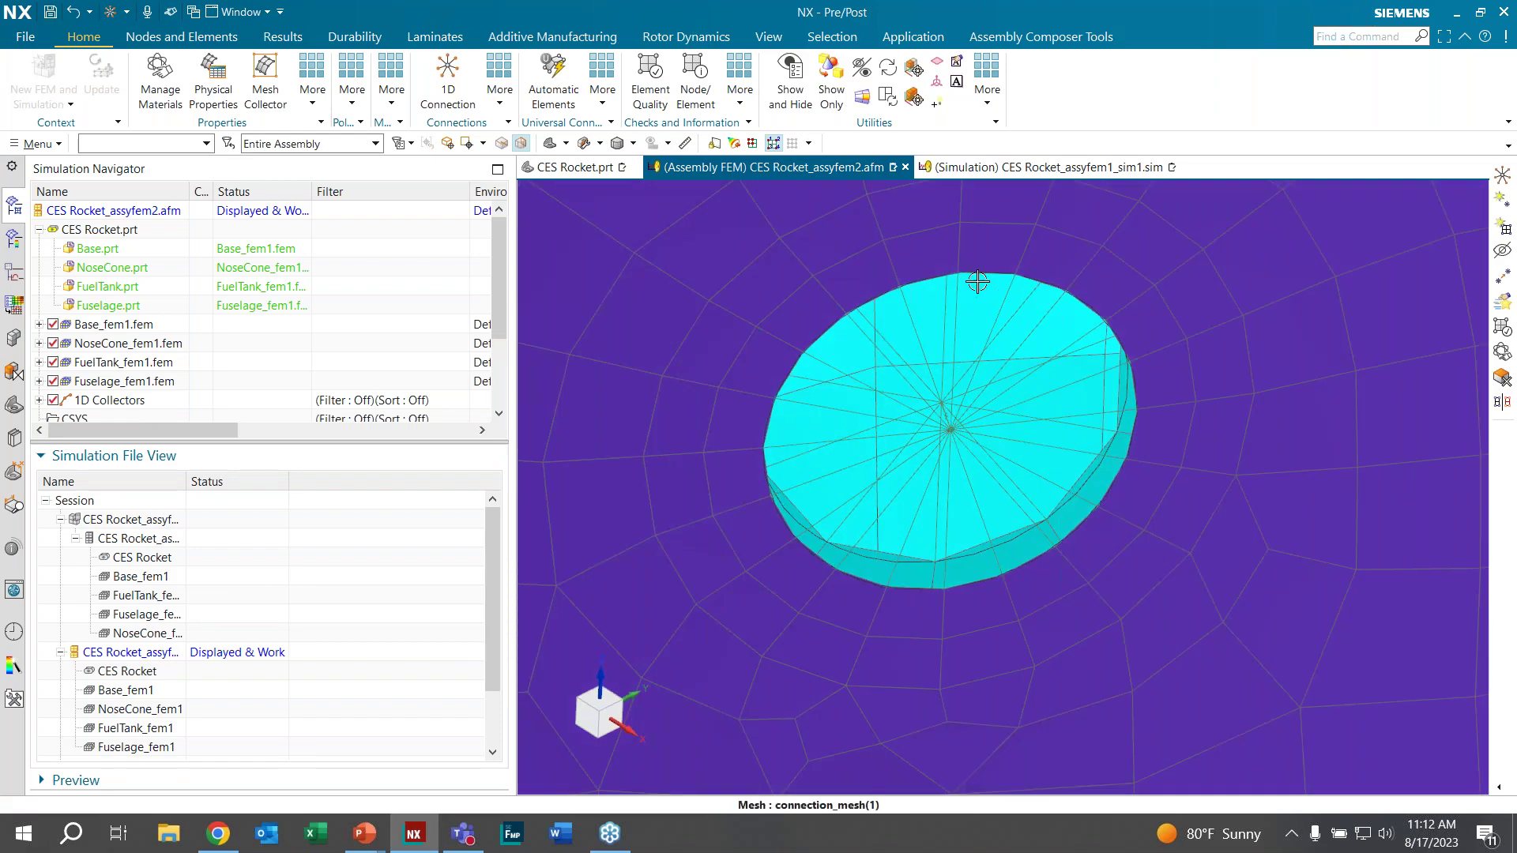
scroll(963, 345, "down", 2)
scroll(963, 345, "down", 6)
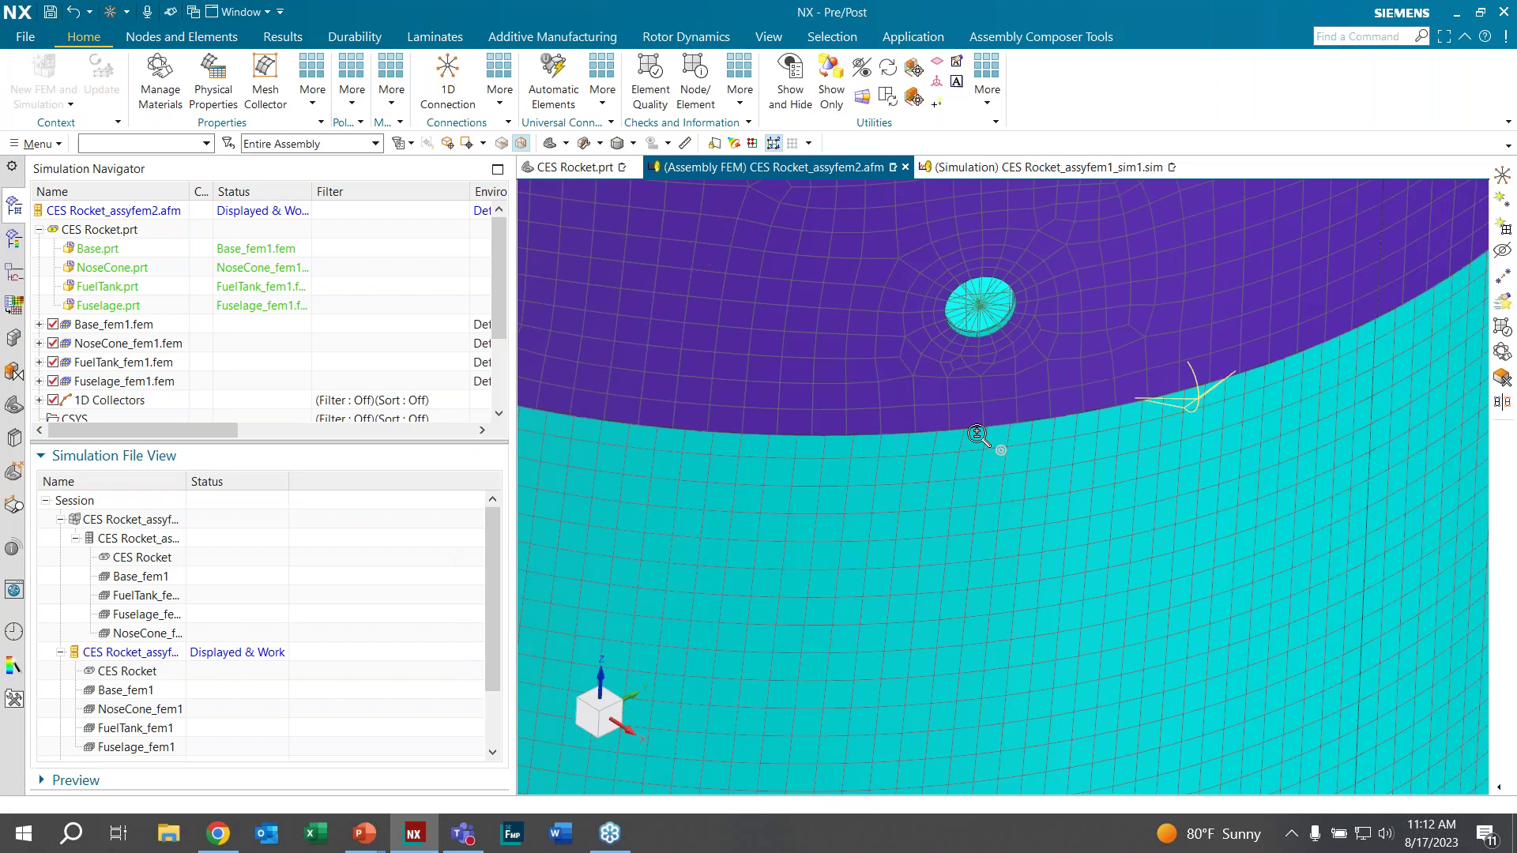
scroll(1236, 569, "down", 5)
middle_click_drag(987, 474, 984, 457)
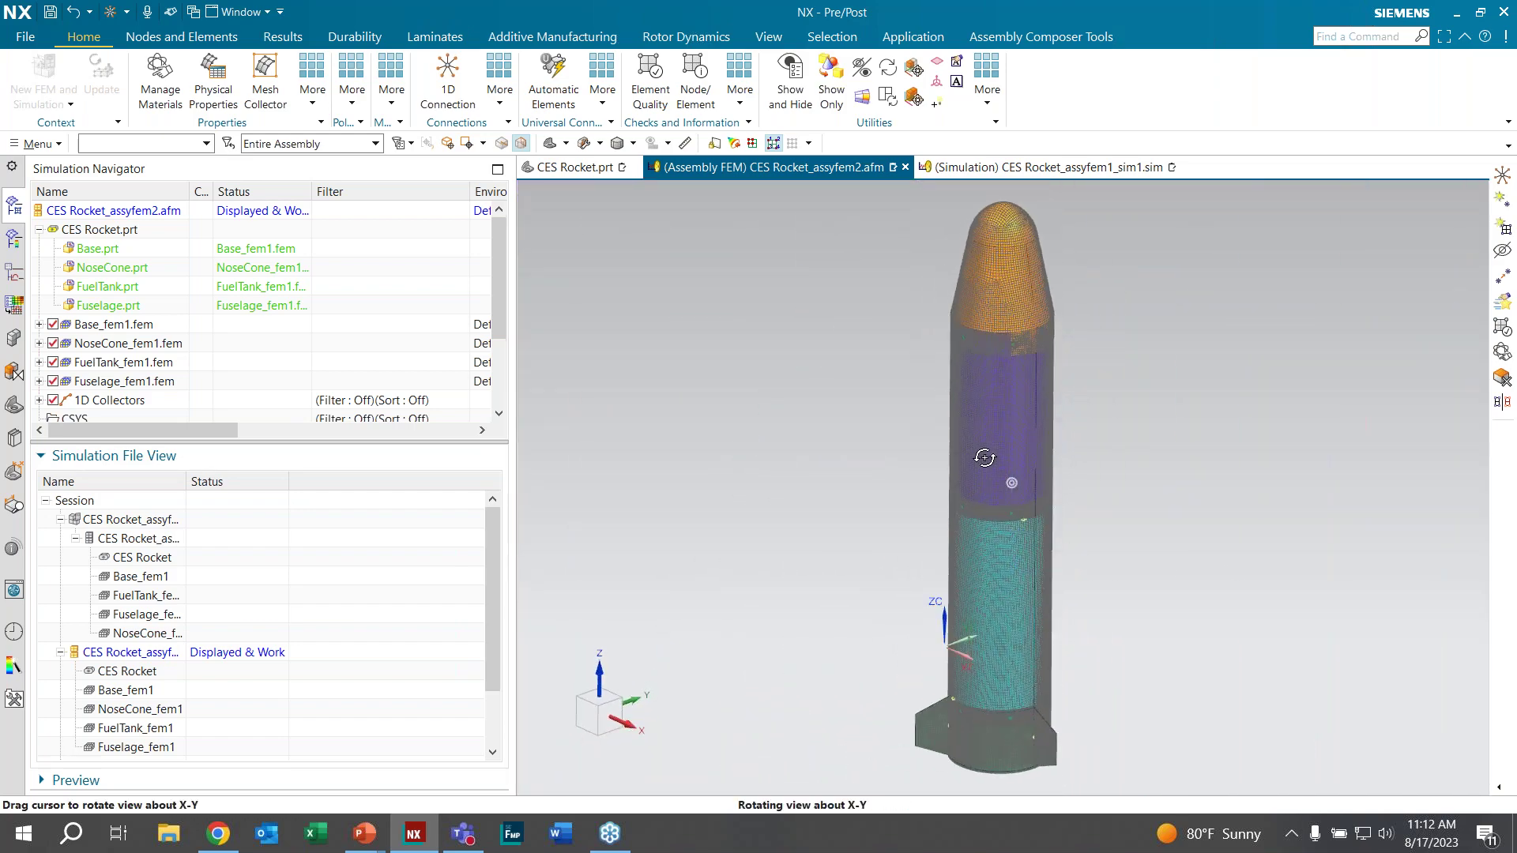
Step: Switch to the CES Rocket_assyfem1_sim1.sim simulation and begin a new Surface-to-Surface Contact
left_click(1036, 169)
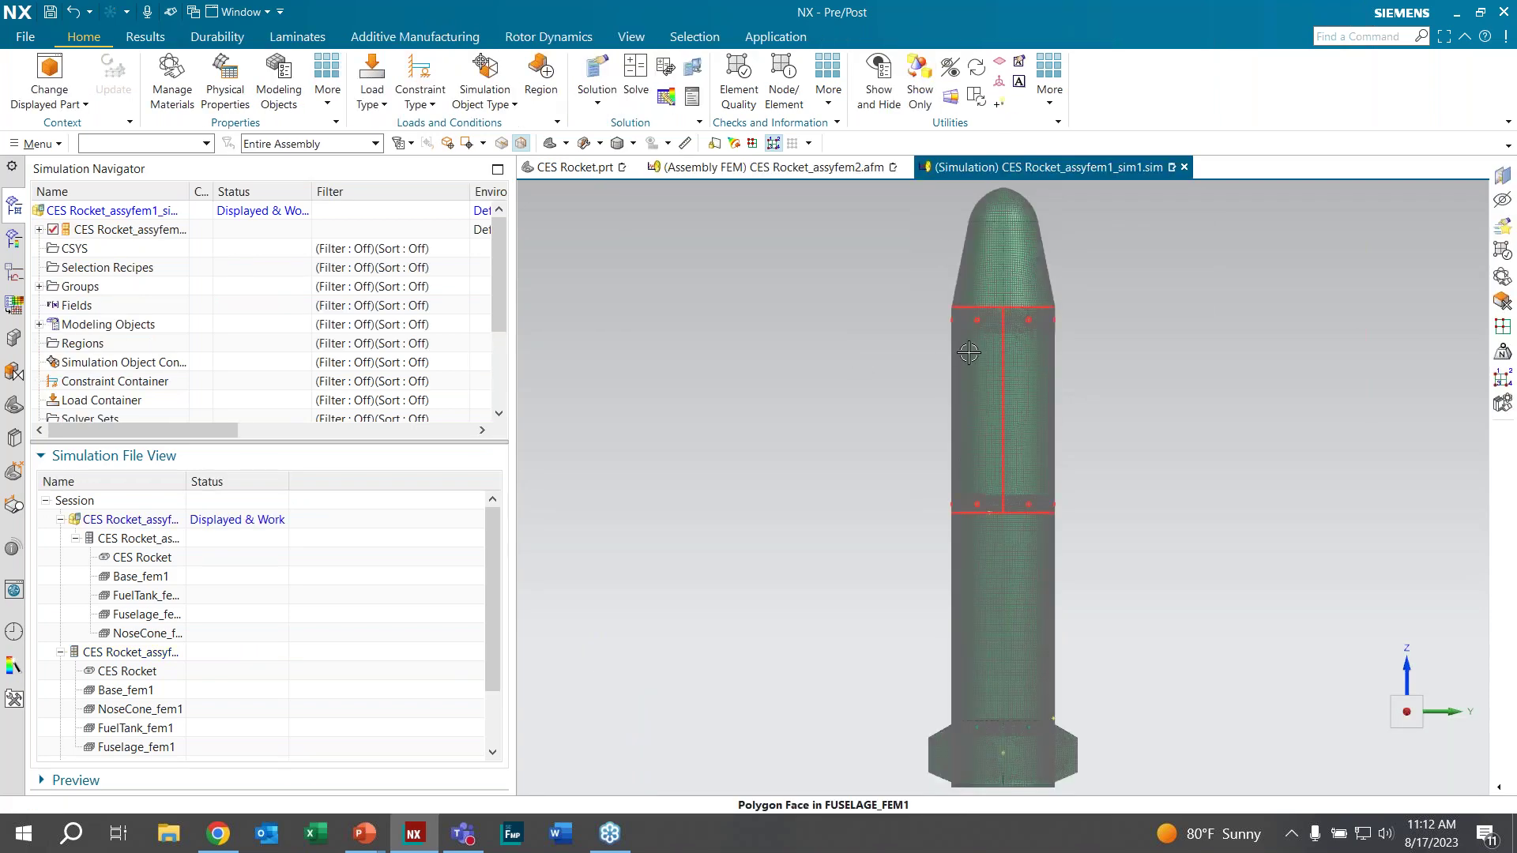
scroll(968, 352, "down", 1)
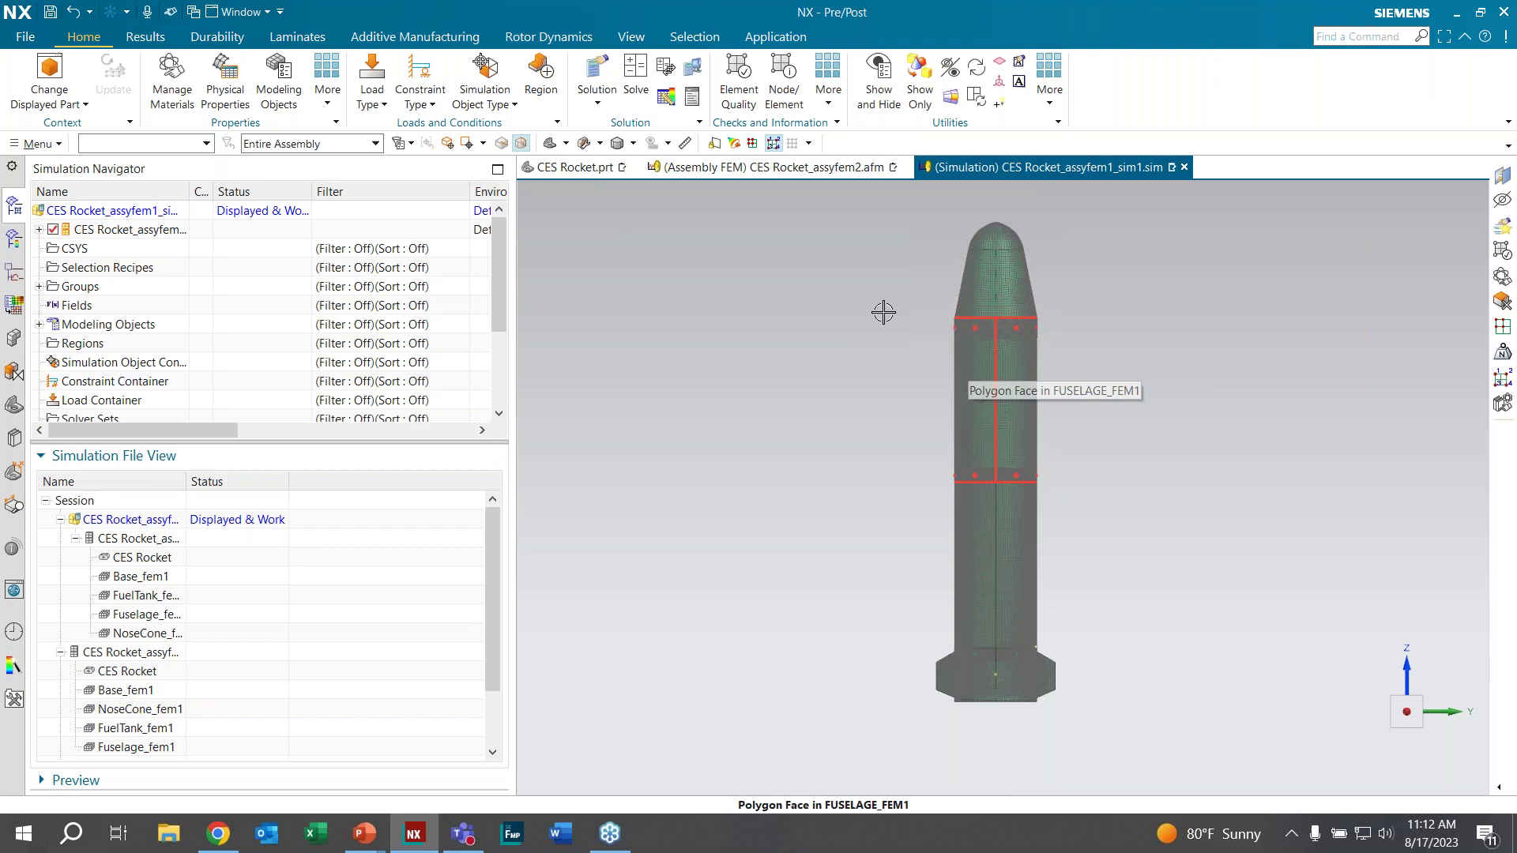
left_click(509, 109)
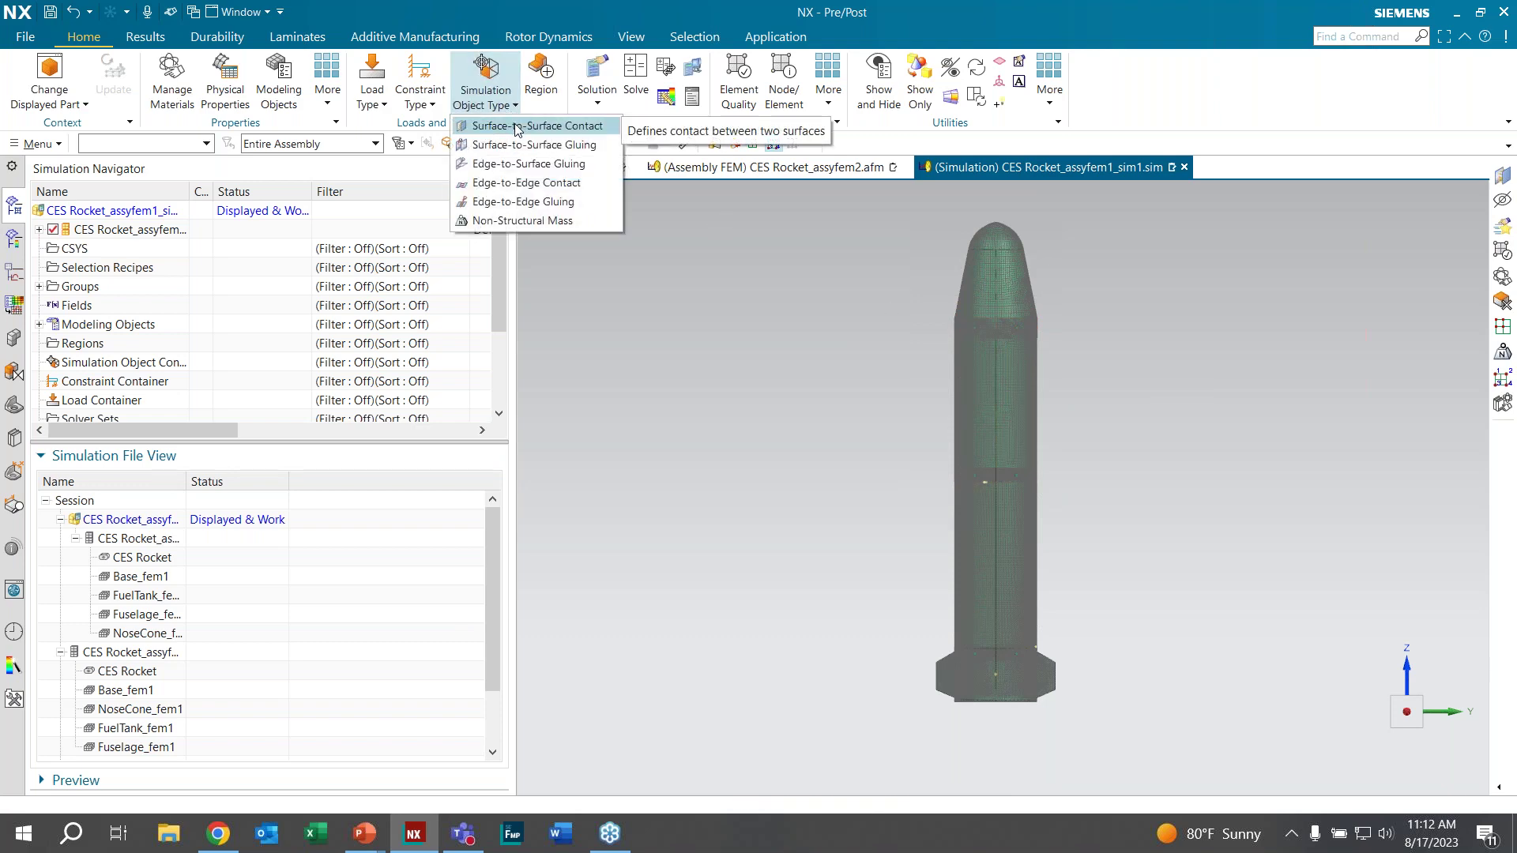
left_click(502, 110)
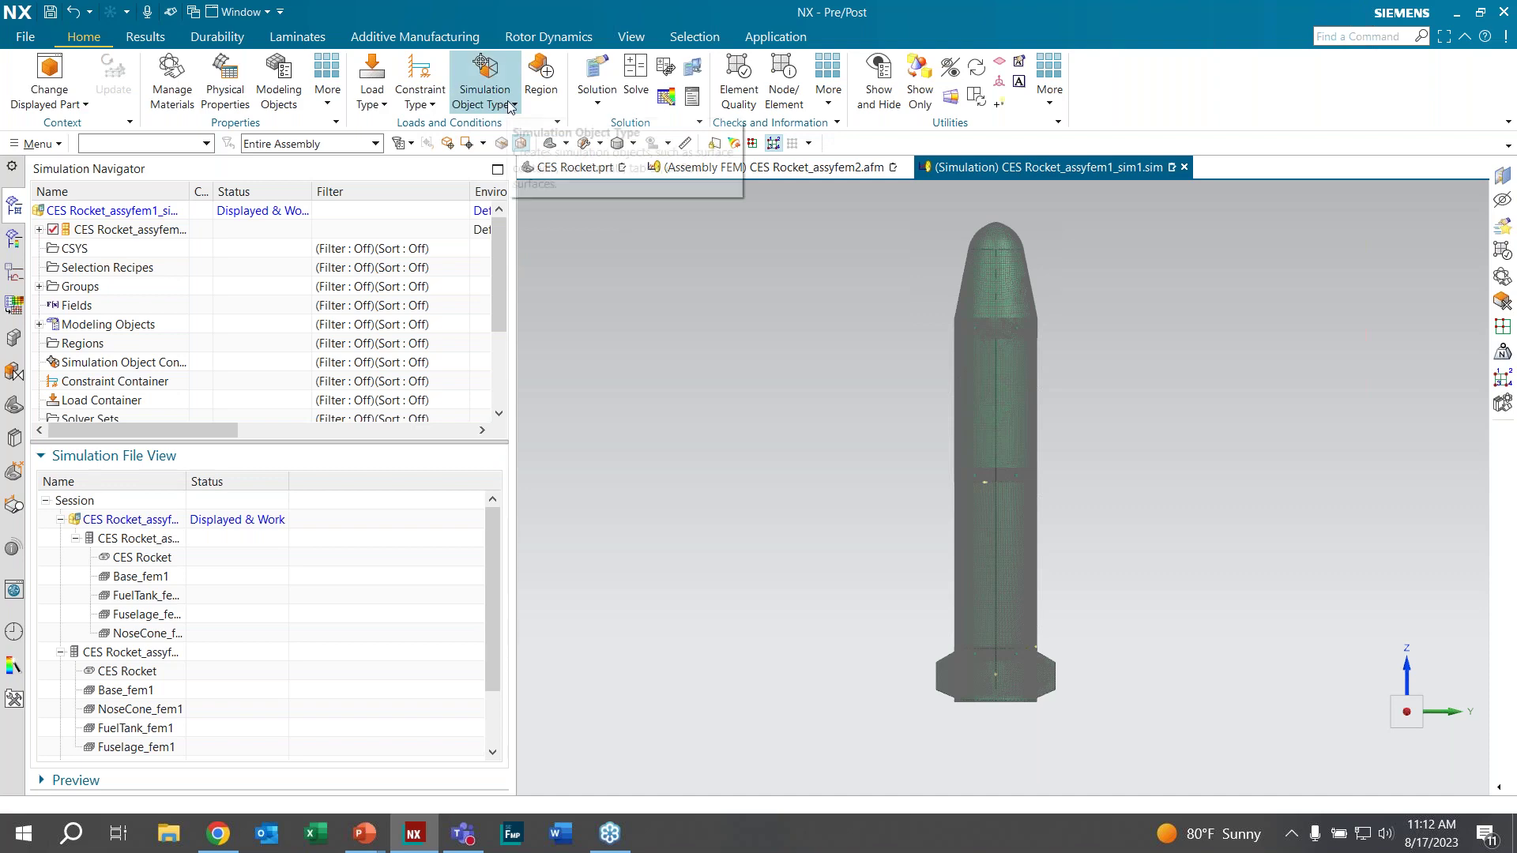
left_click(512, 104)
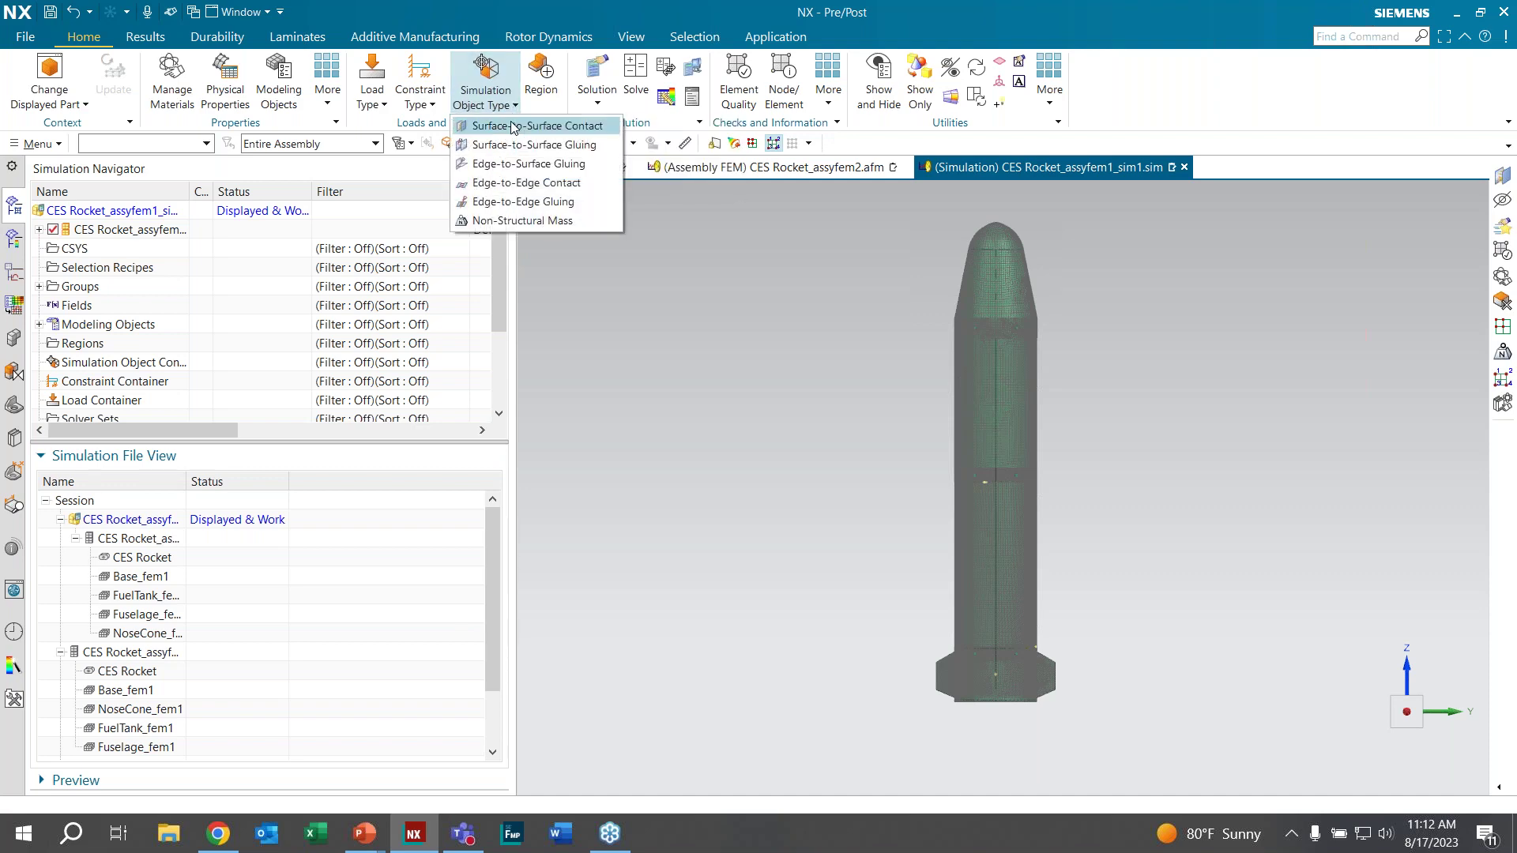
left_click(509, 127)
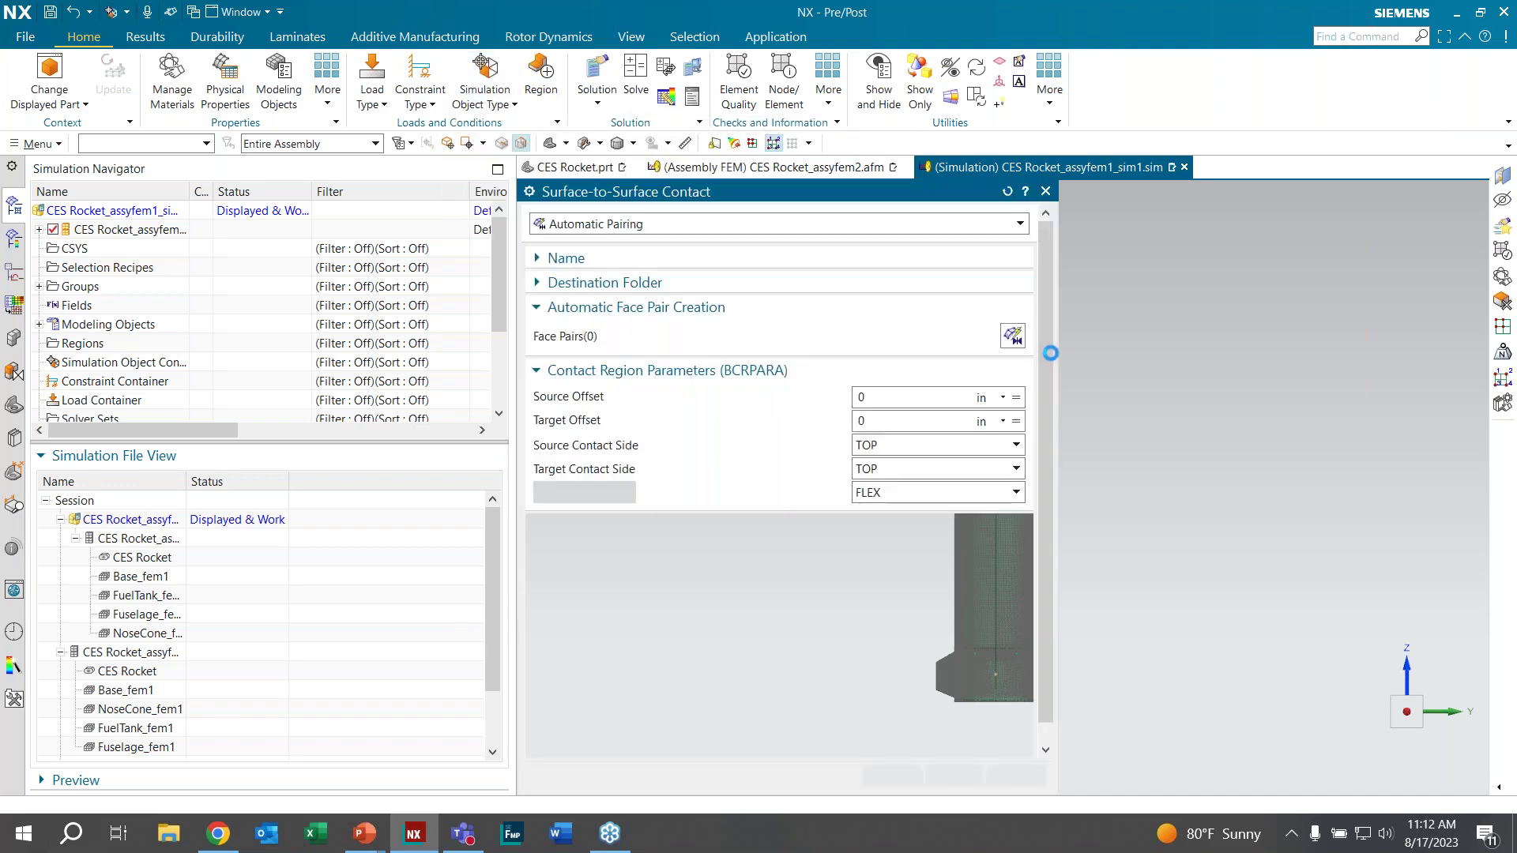
Step: Set the contact pairing to Manual and hide the Fuselage_fem1 mesh
left_click_drag(626, 184, 407, 89)
left_click(375, 133)
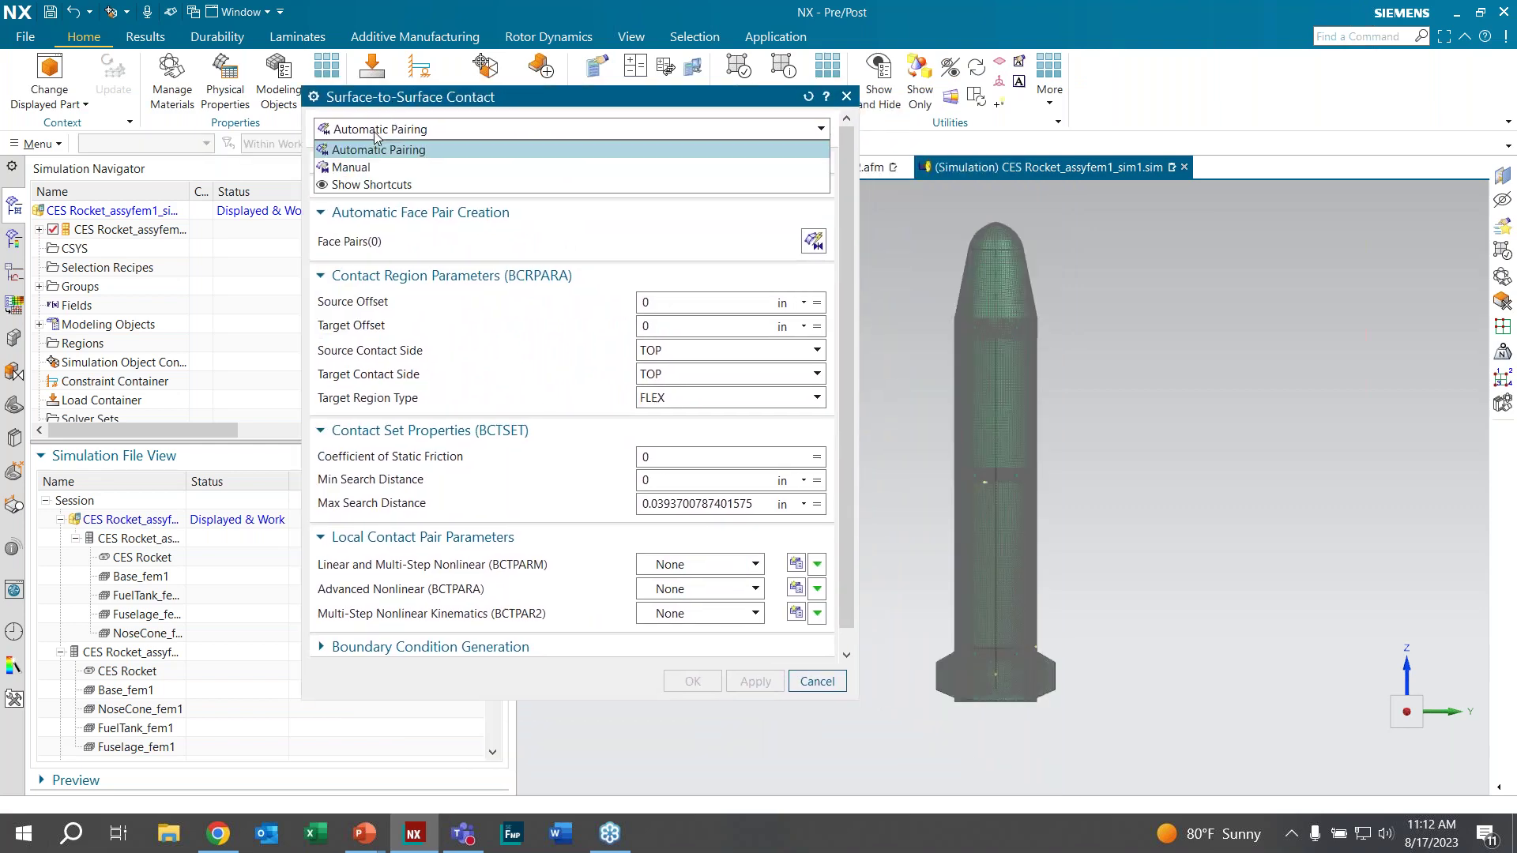
left_click(371, 168)
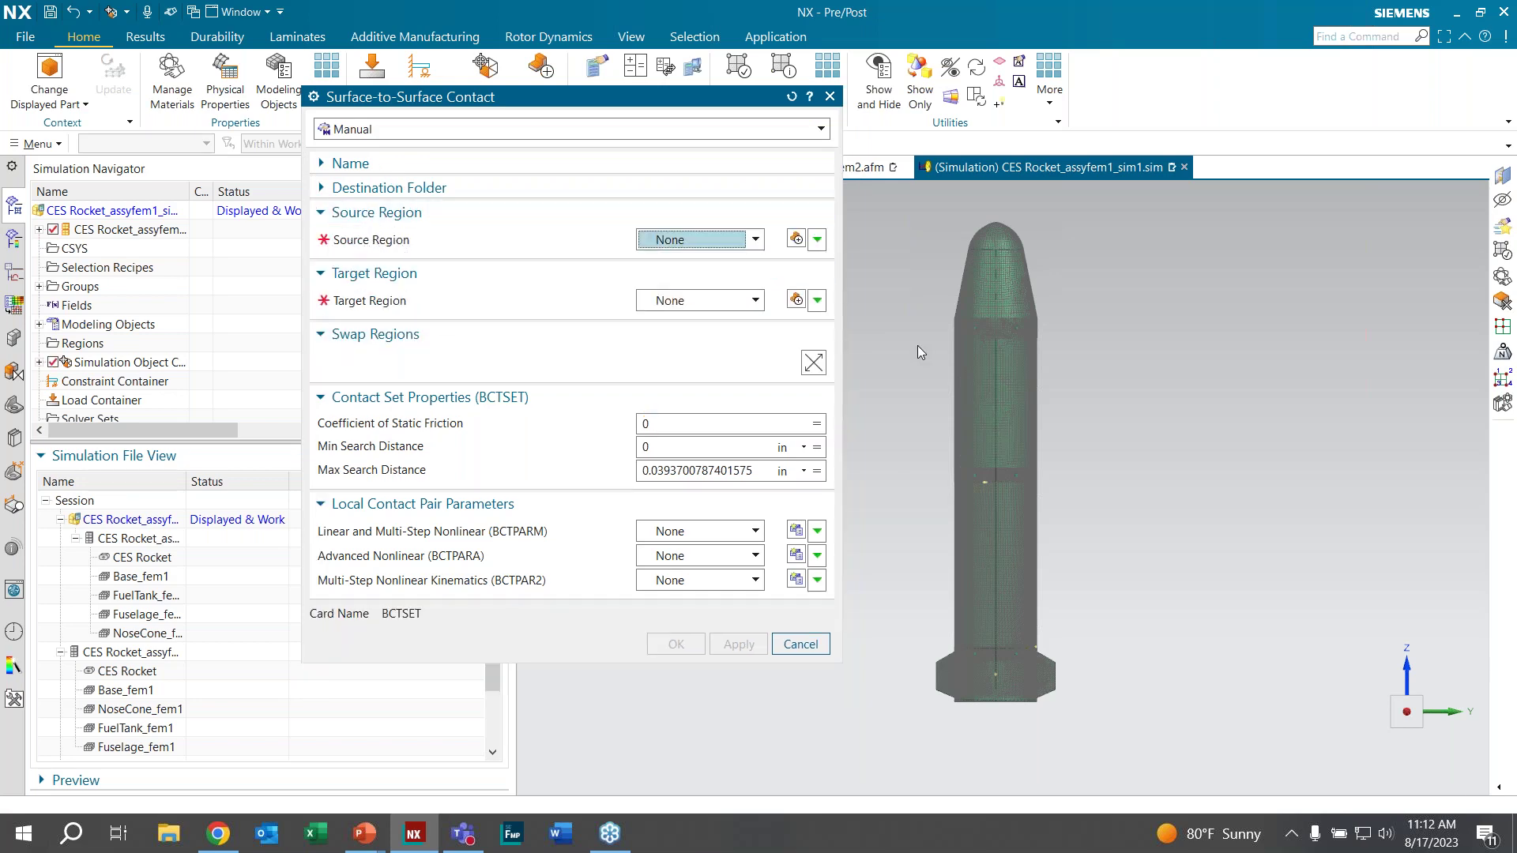
left_click(38, 230)
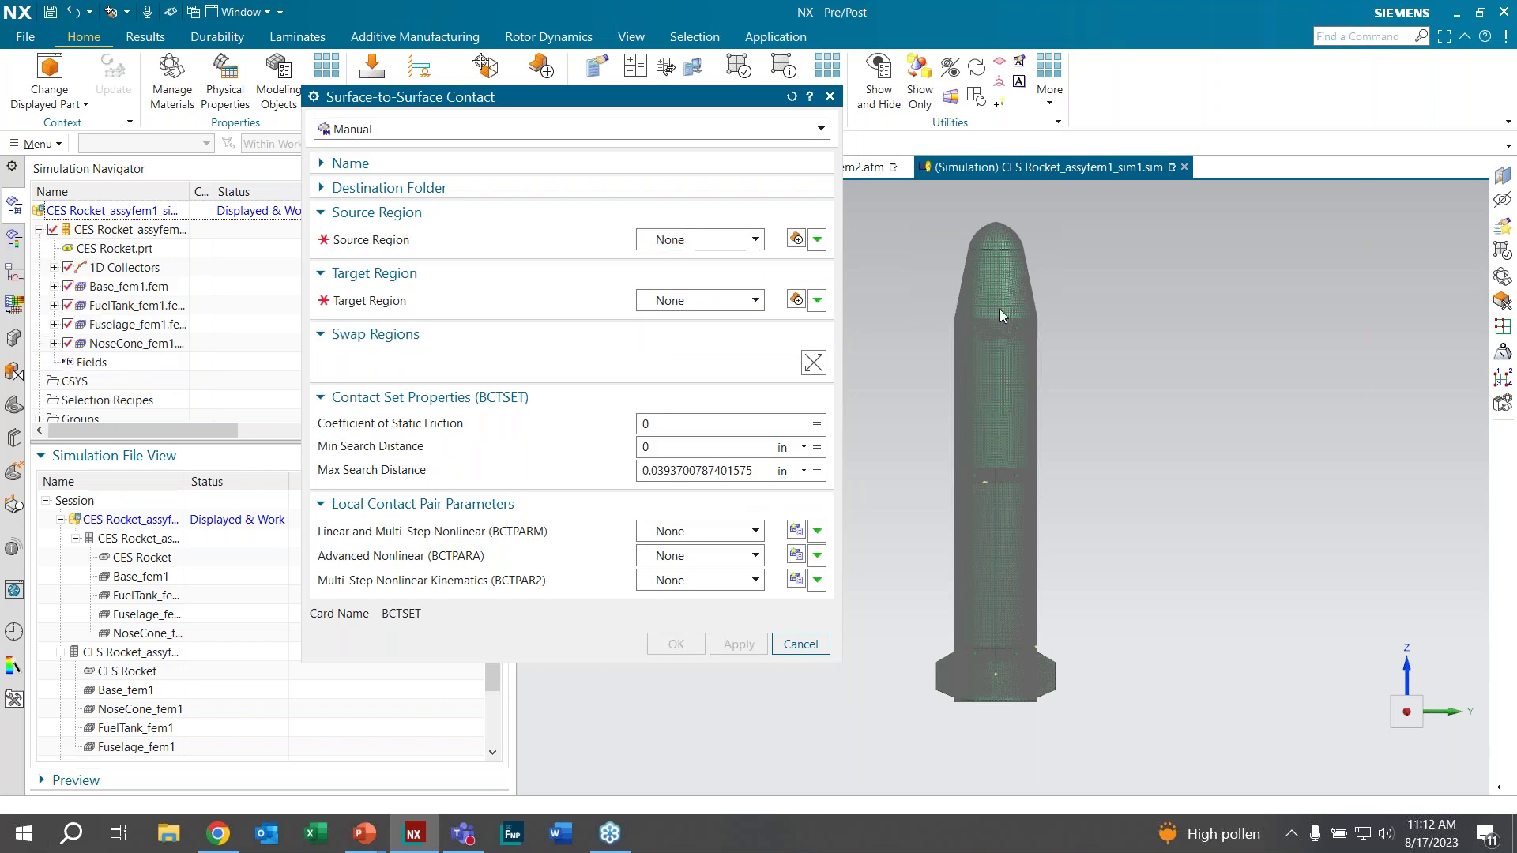
scroll(1000, 314, "up", 2)
scroll(997, 339, "up", 5)
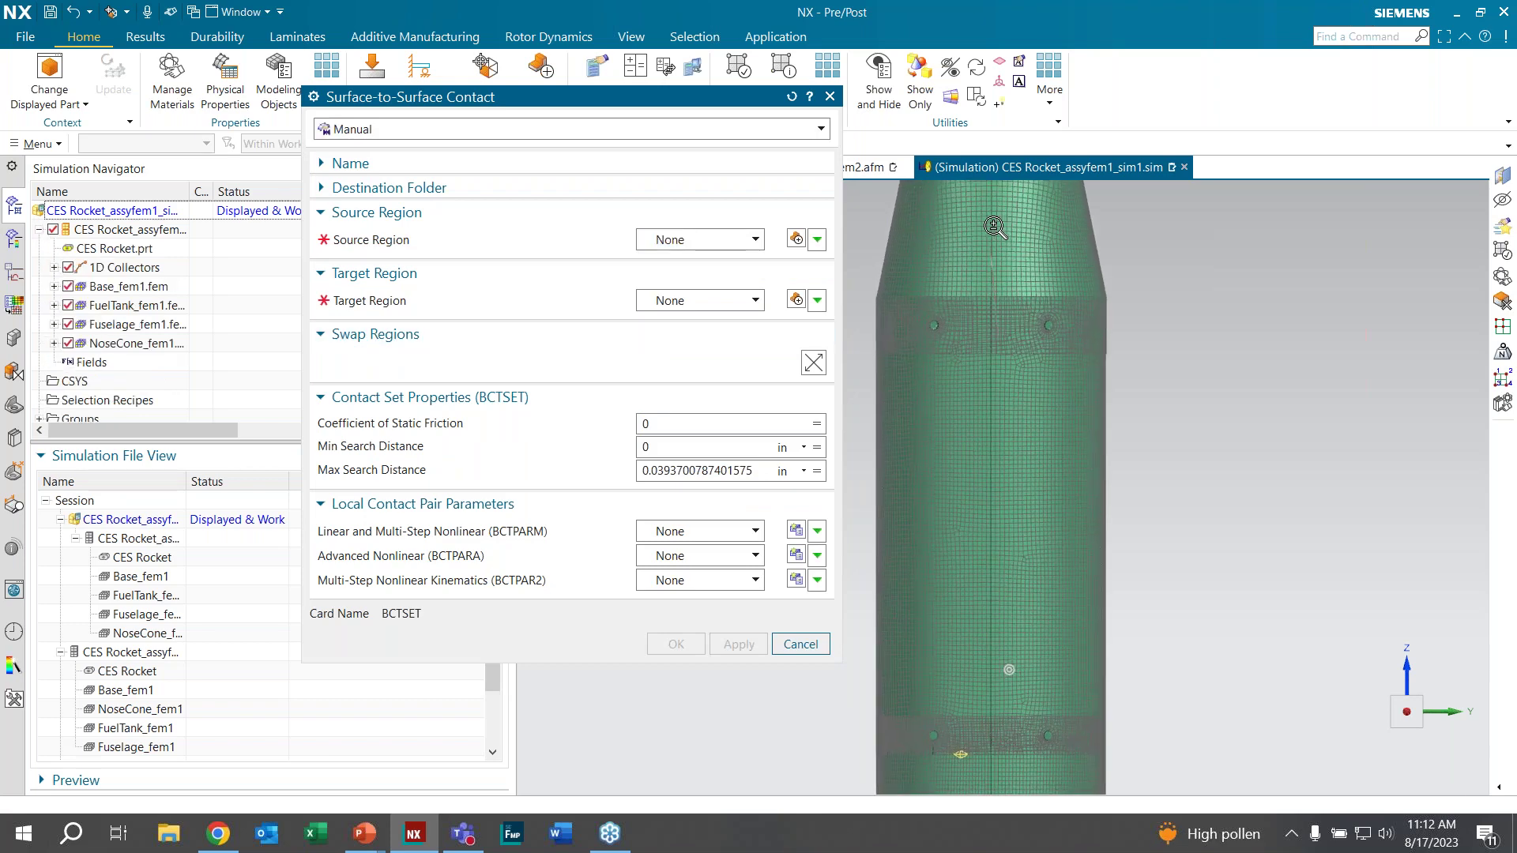
middle_click_drag(1016, 381, 1016, 372, "shift")
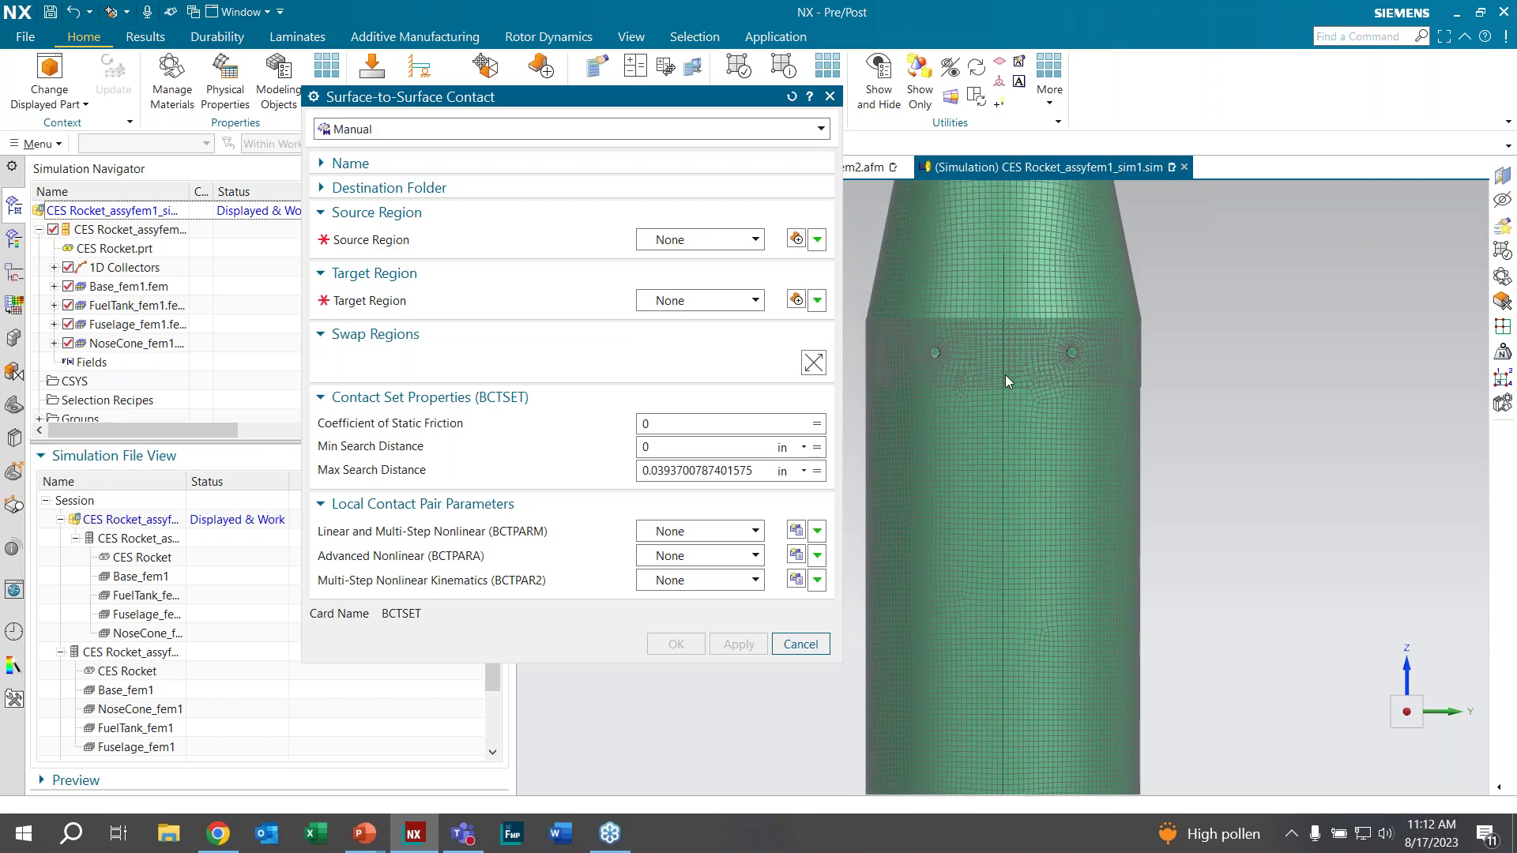
left_click(68, 325)
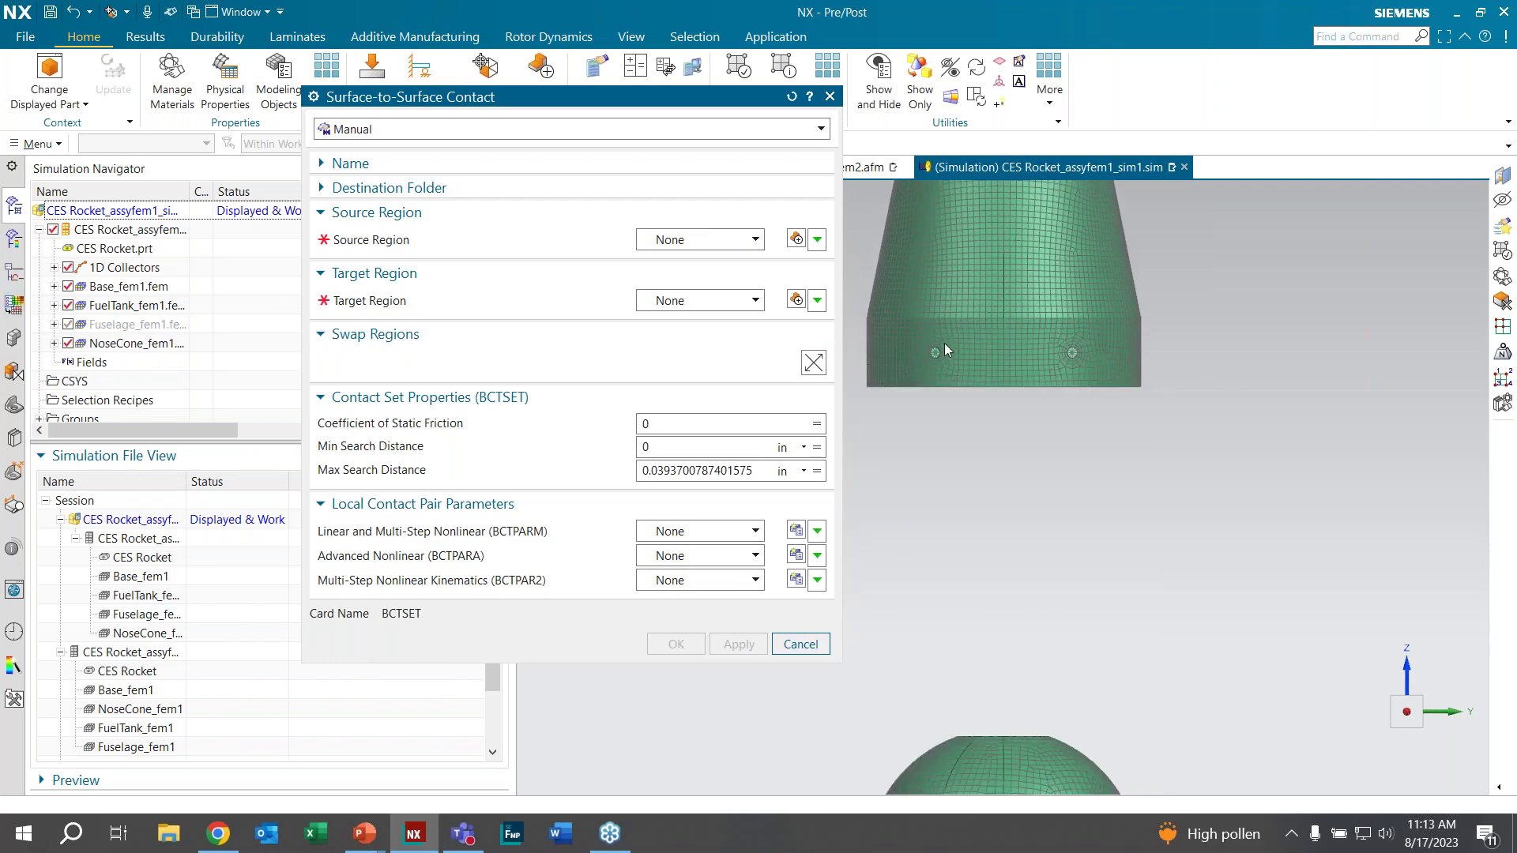
Step: Create the Nosecone source region from the nose cone's lower band, using a 10° feature angle
left_click(797, 238)
type("Nosecone")
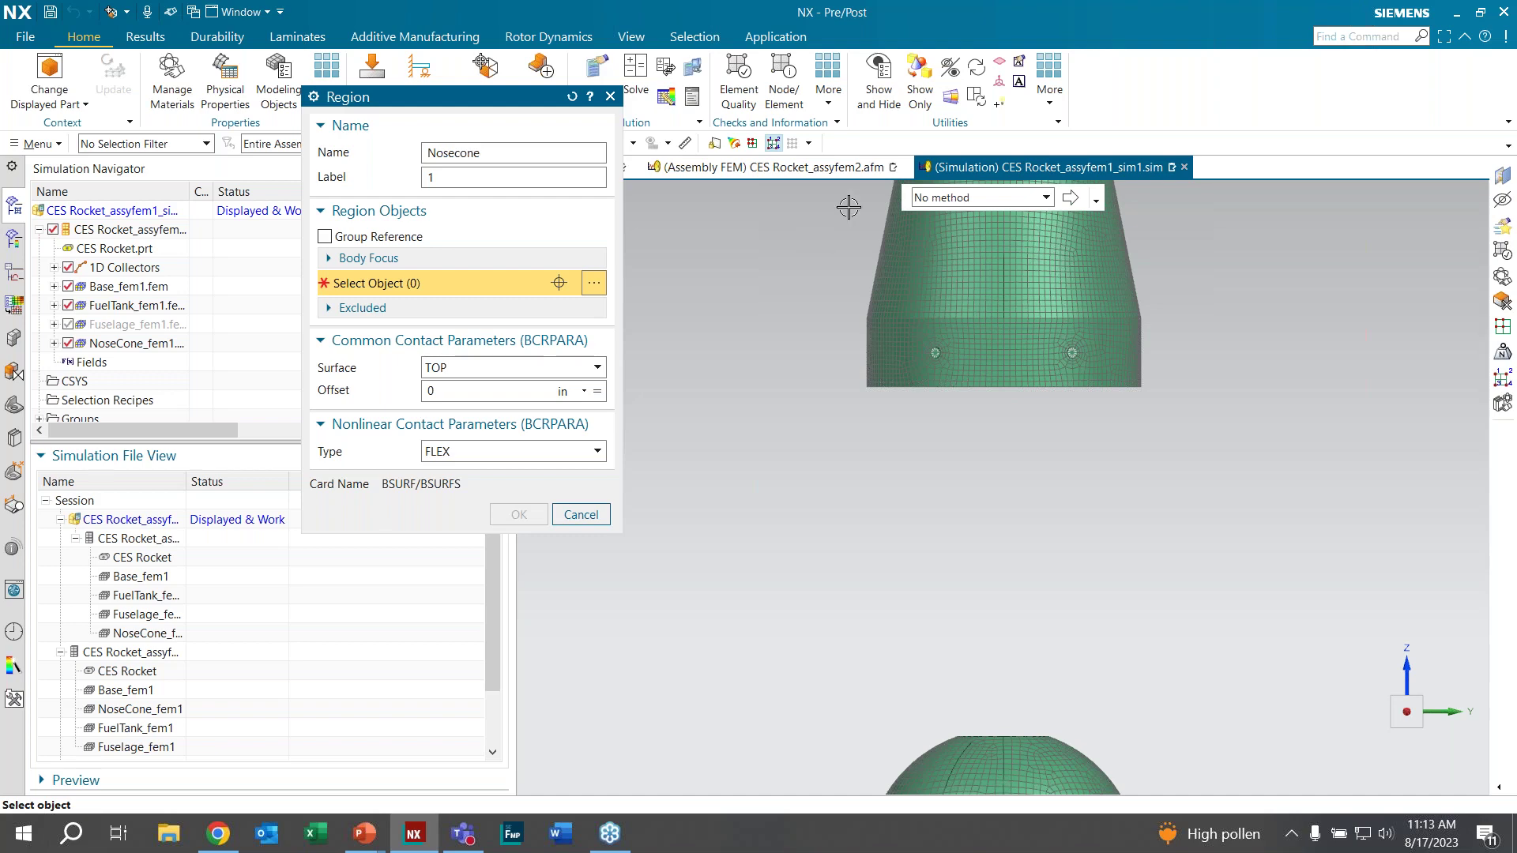
left_click(946, 198)
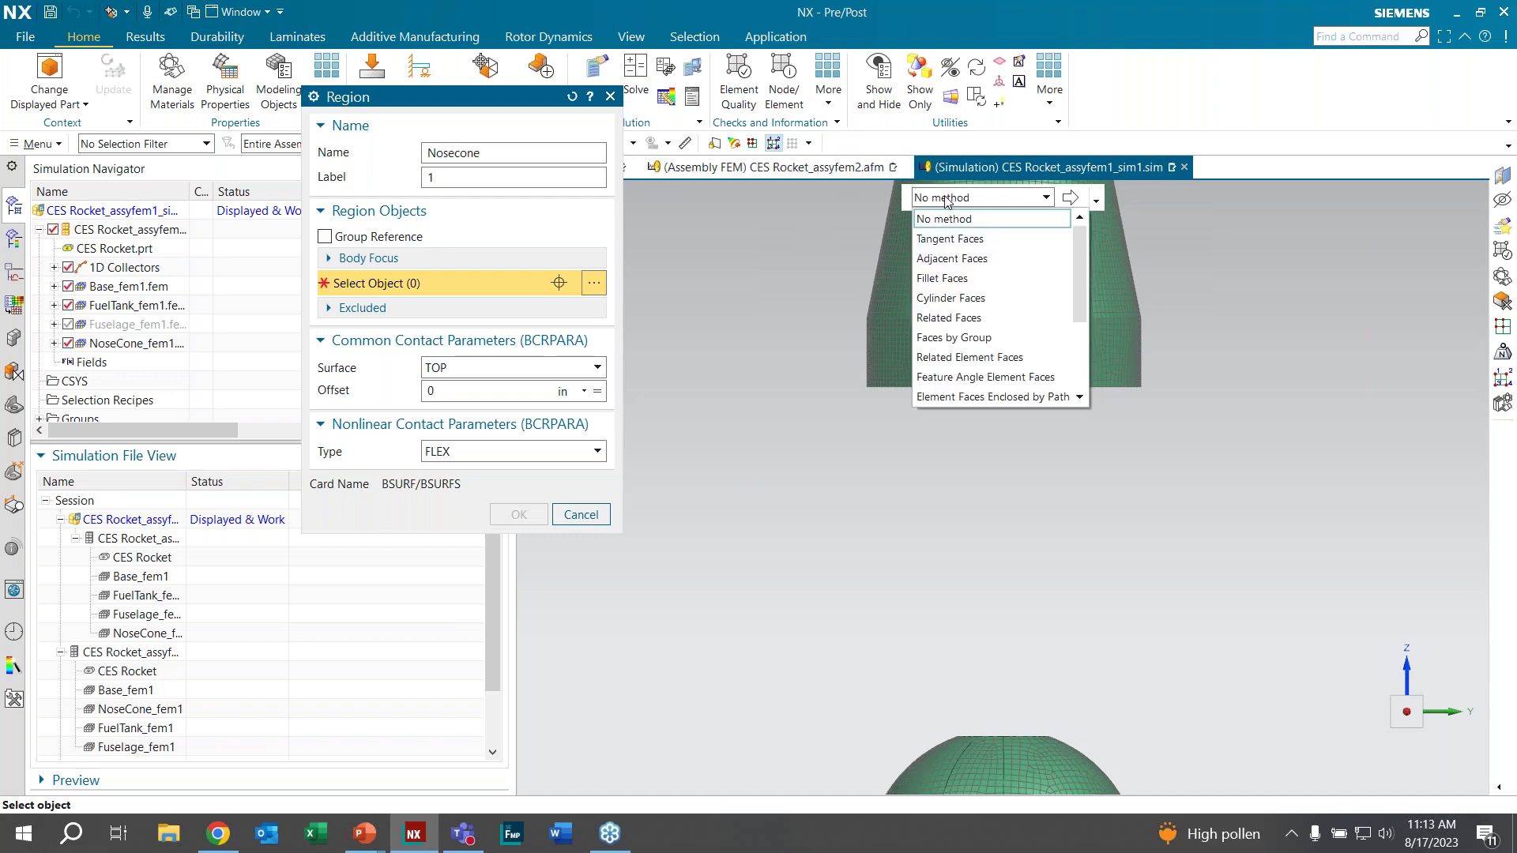
left_click(965, 378)
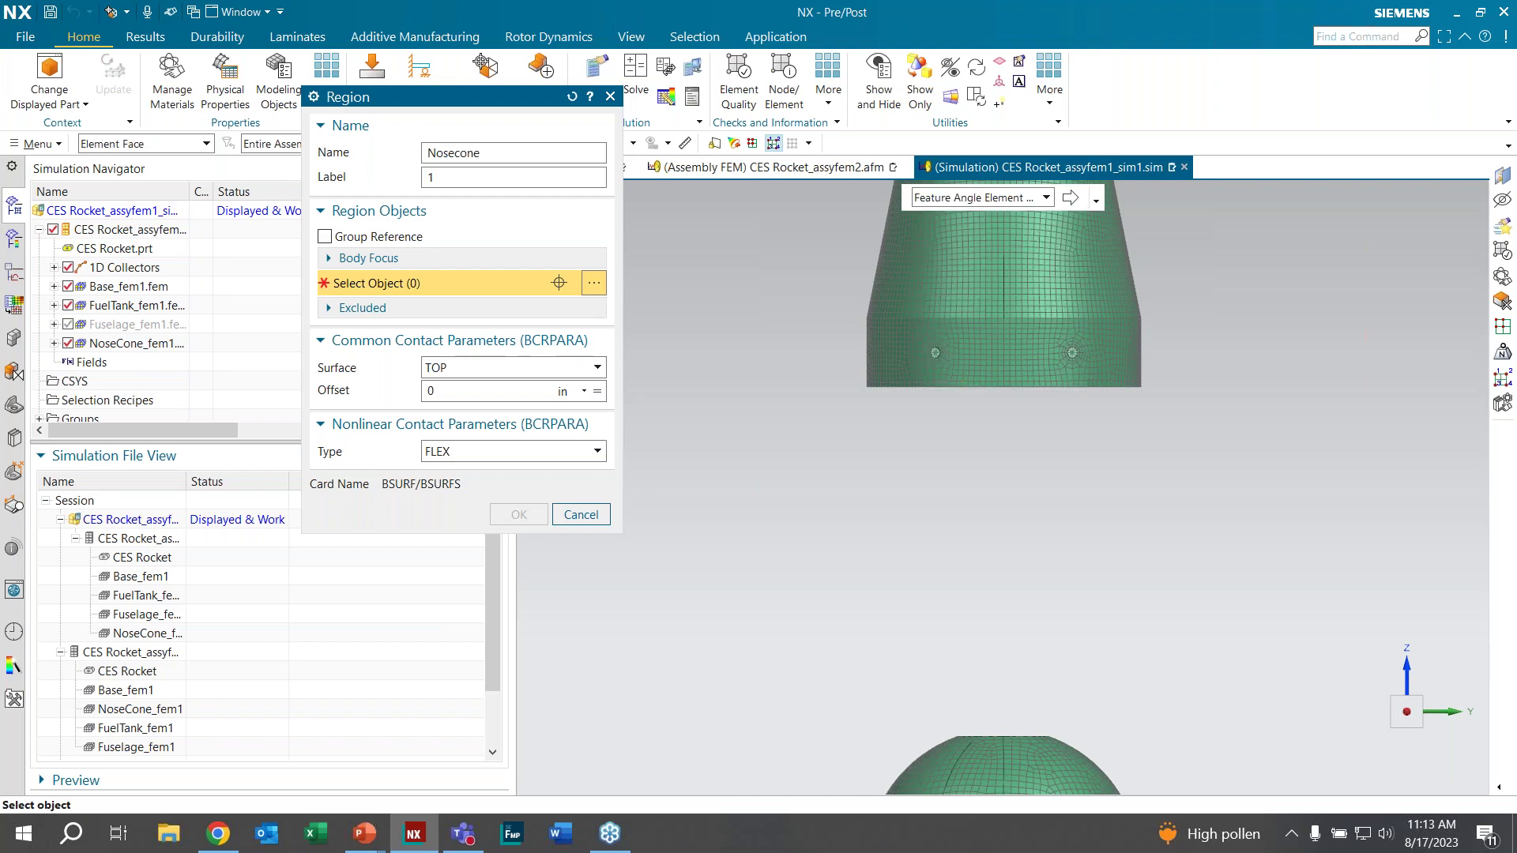
left_click(1070, 197)
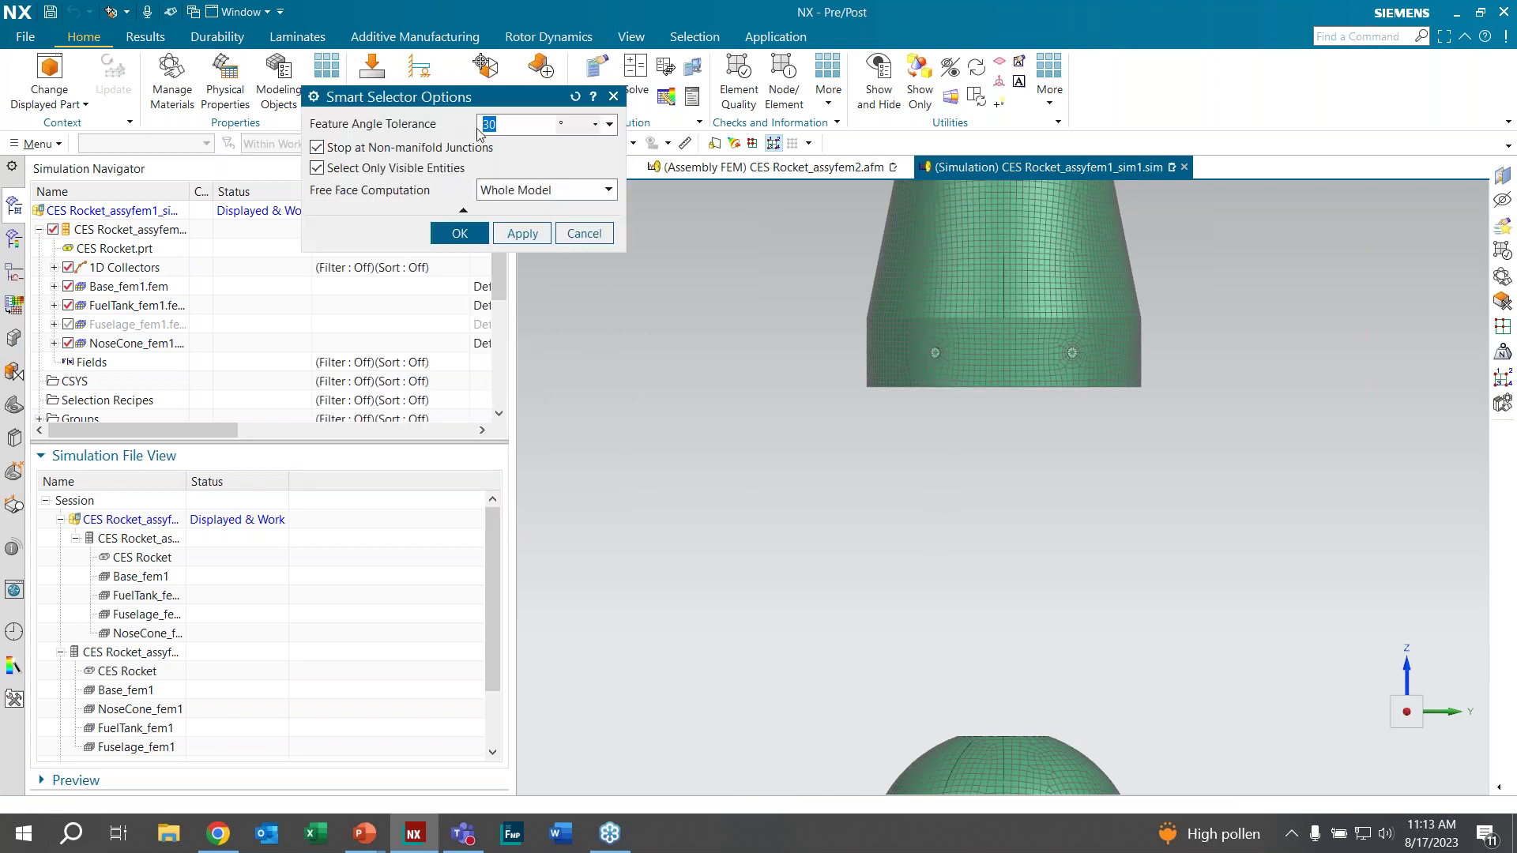
type("1")
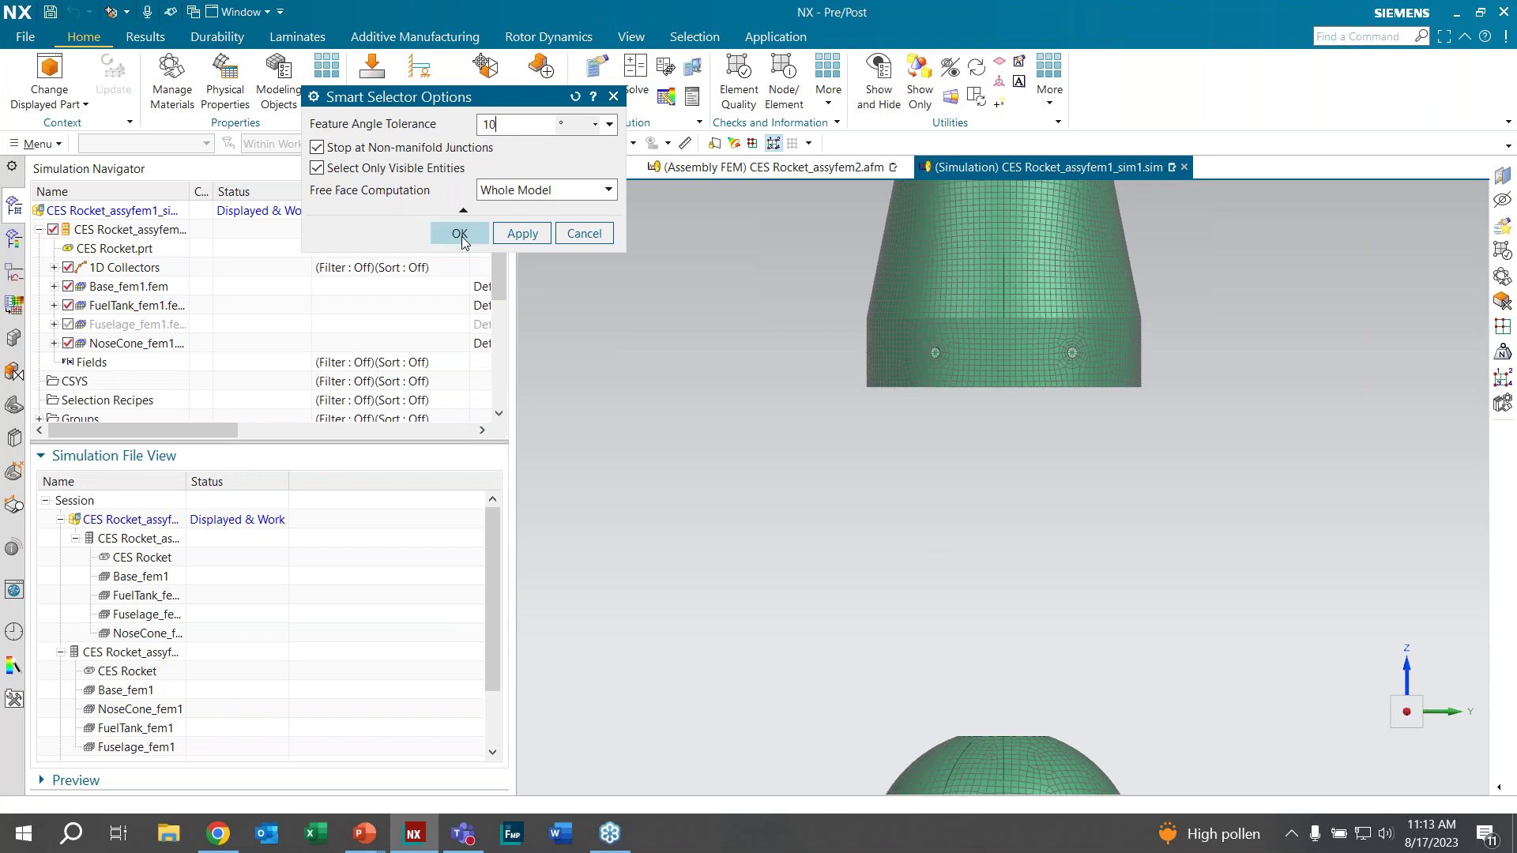
left_click(460, 234)
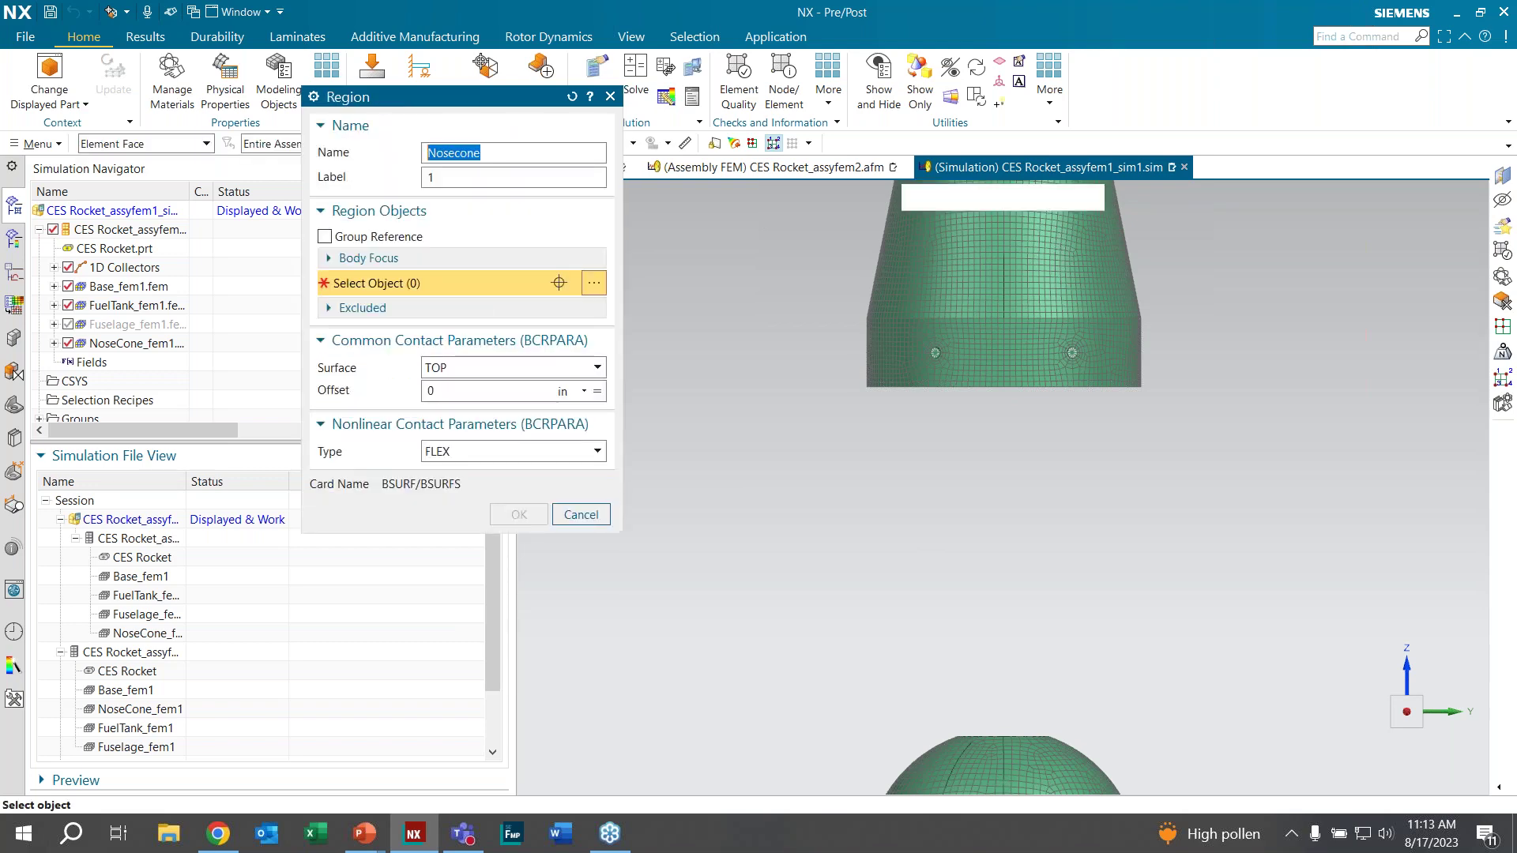
left_click(1007, 346)
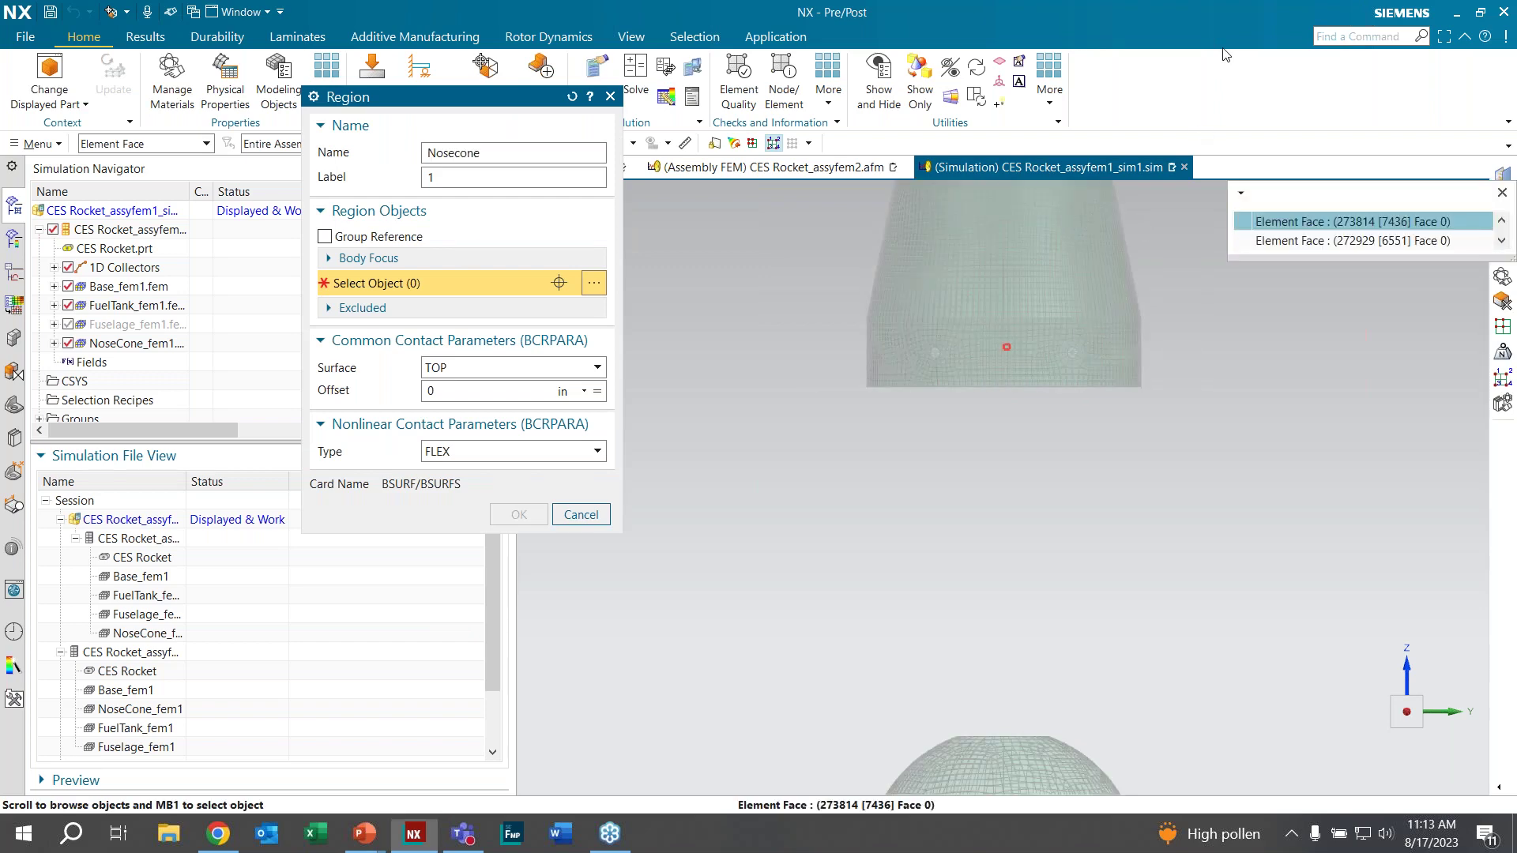
left_click(1300, 221)
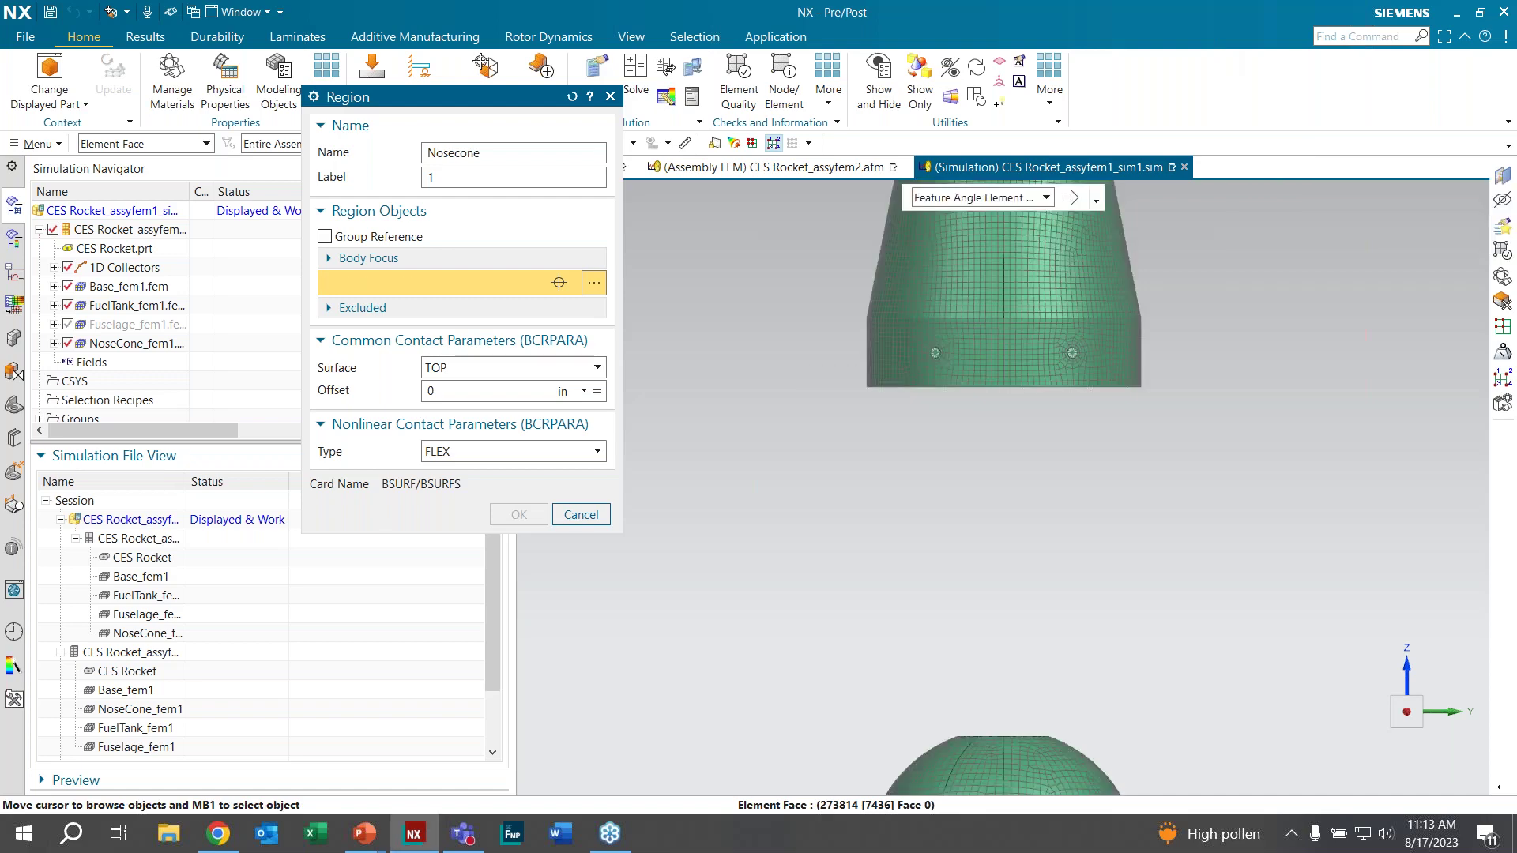
left_click(530, 514)
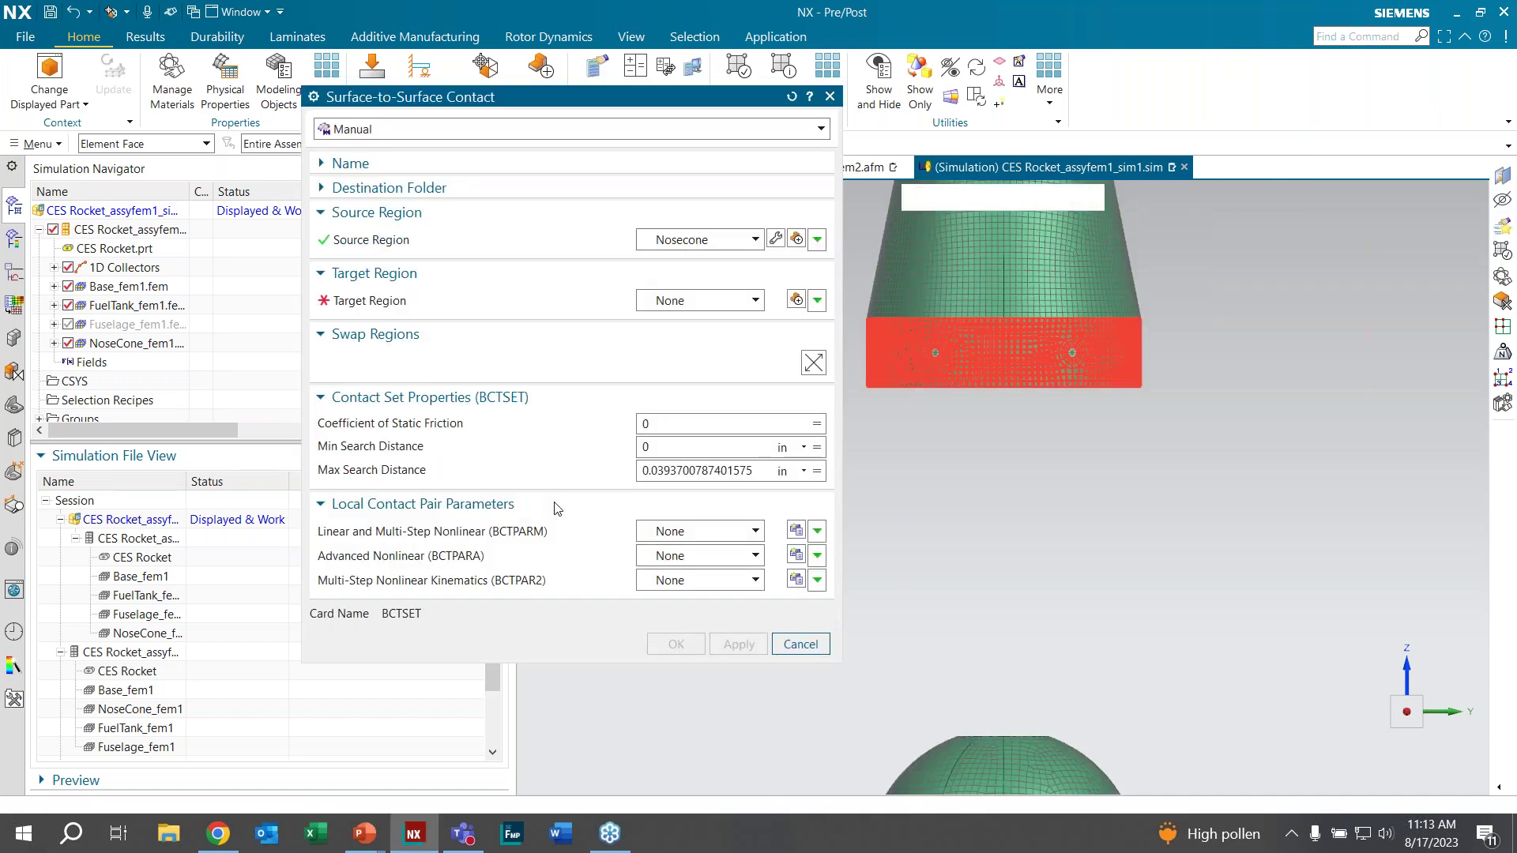
Step: Create the Fuselage target region by box-selecting the fuselage's top element faces, with the nose cone hidden
left_click(68, 325)
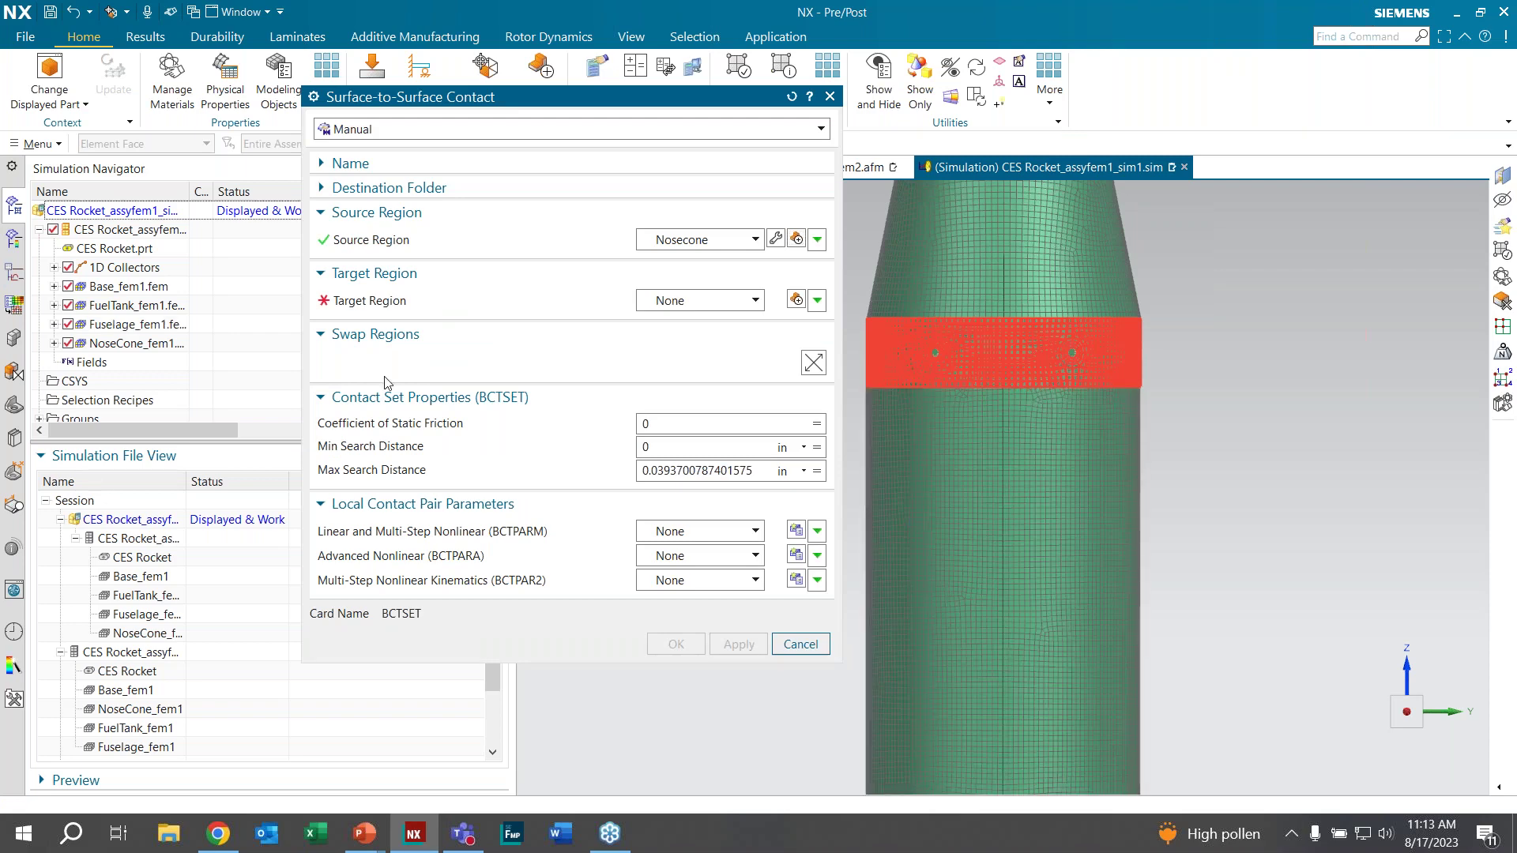
left_click(795, 300)
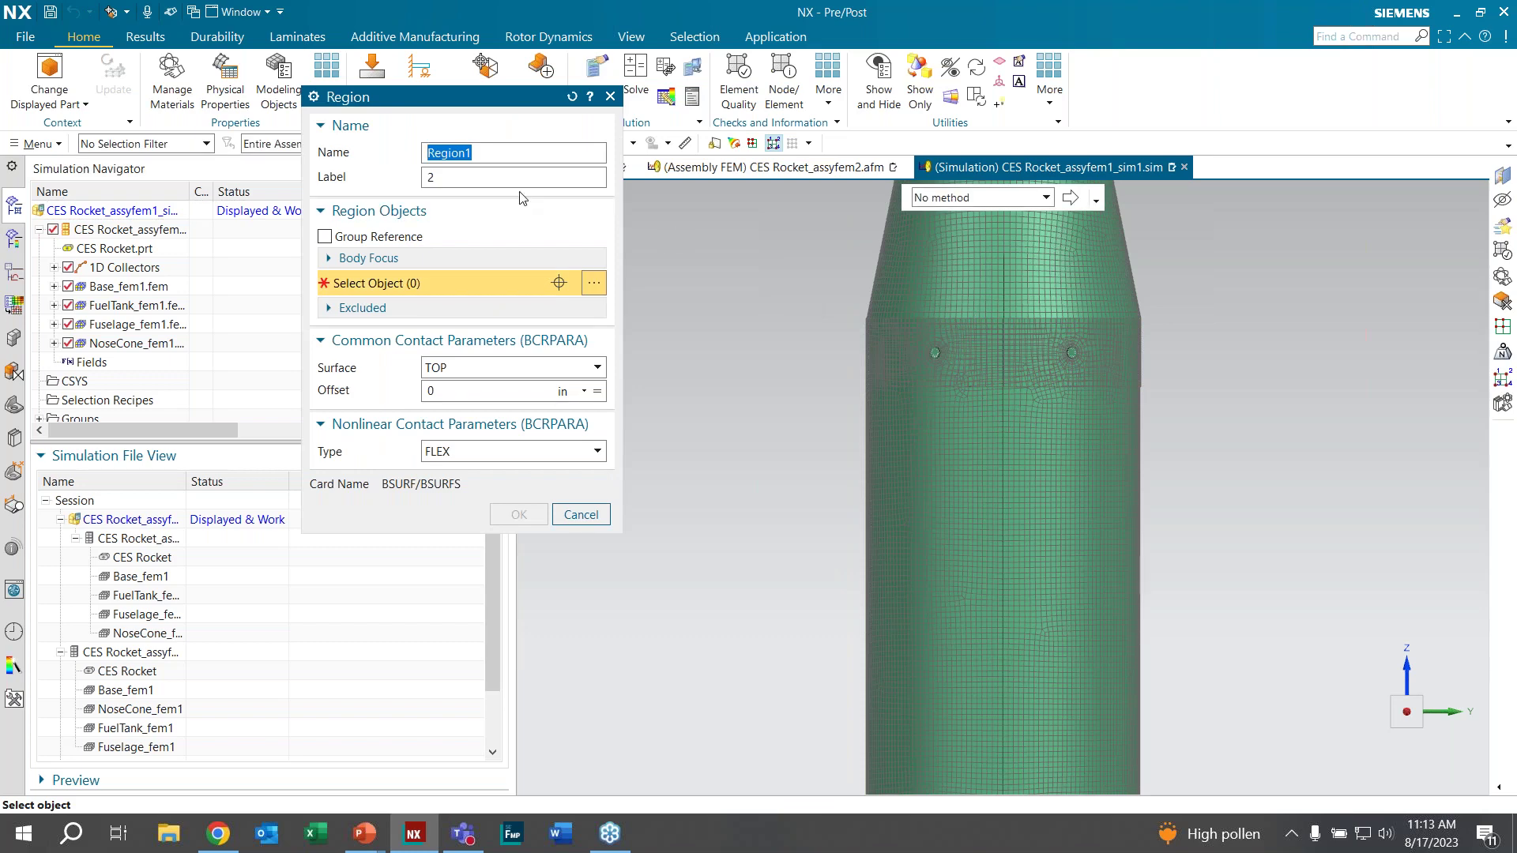
type("Fuselage")
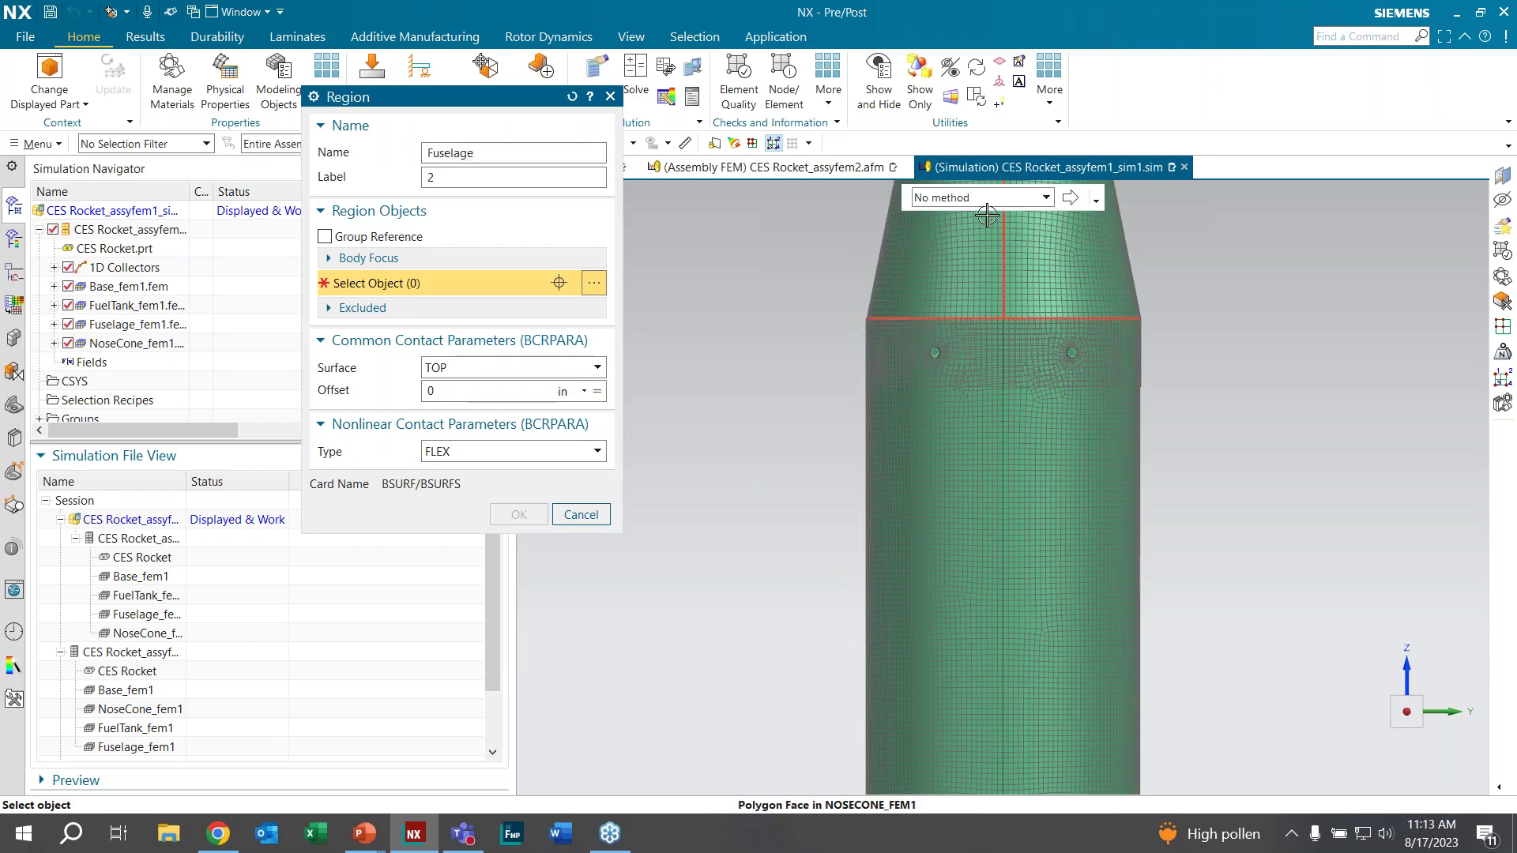
left_click(1043, 198)
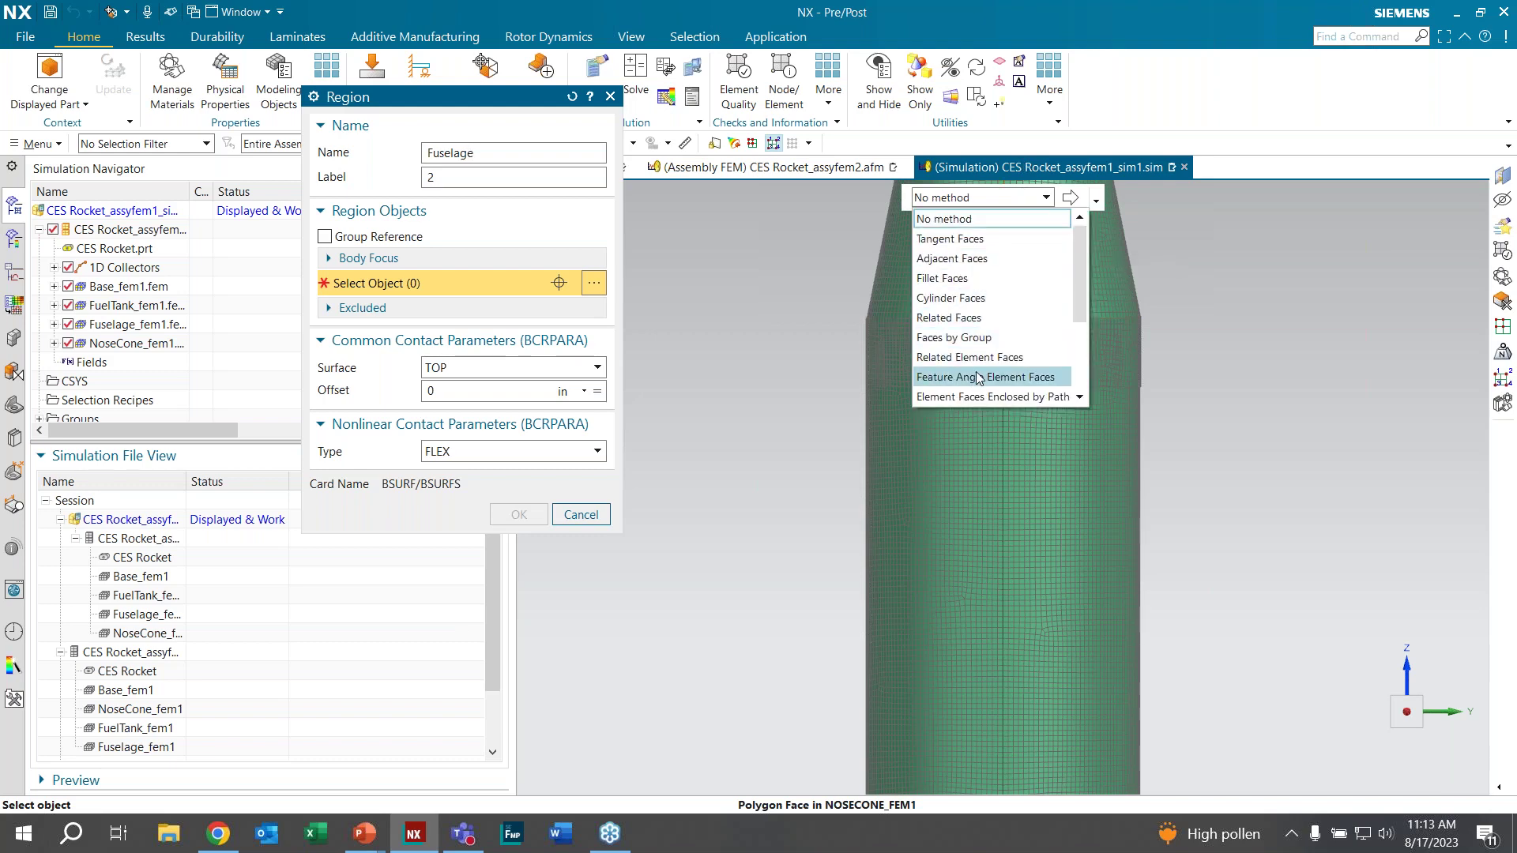
left_click(978, 197)
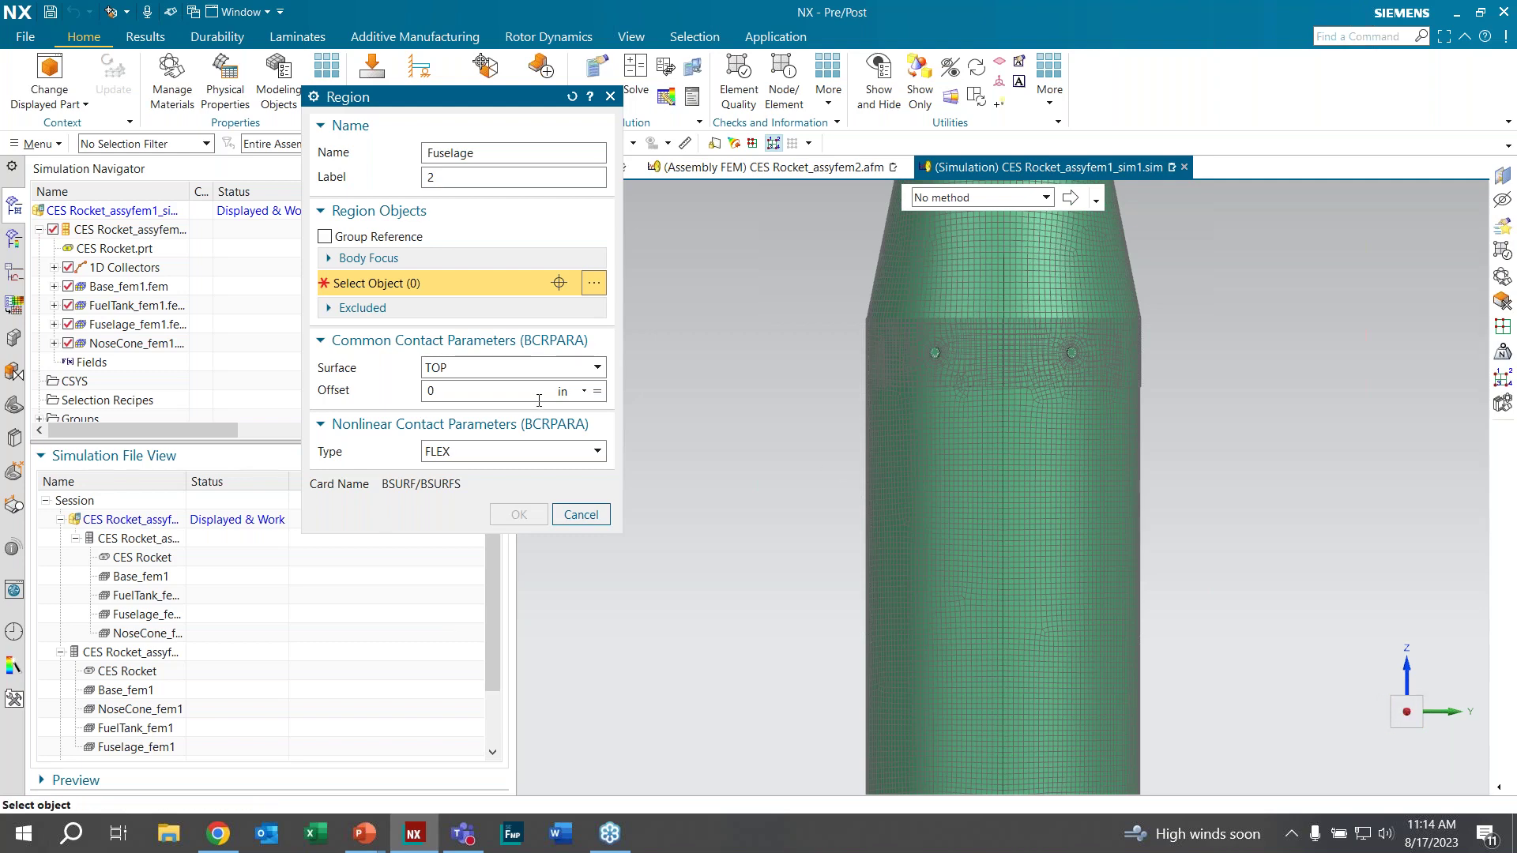
left_click(68, 343)
left_click_drag(819, 280, 1172, 390)
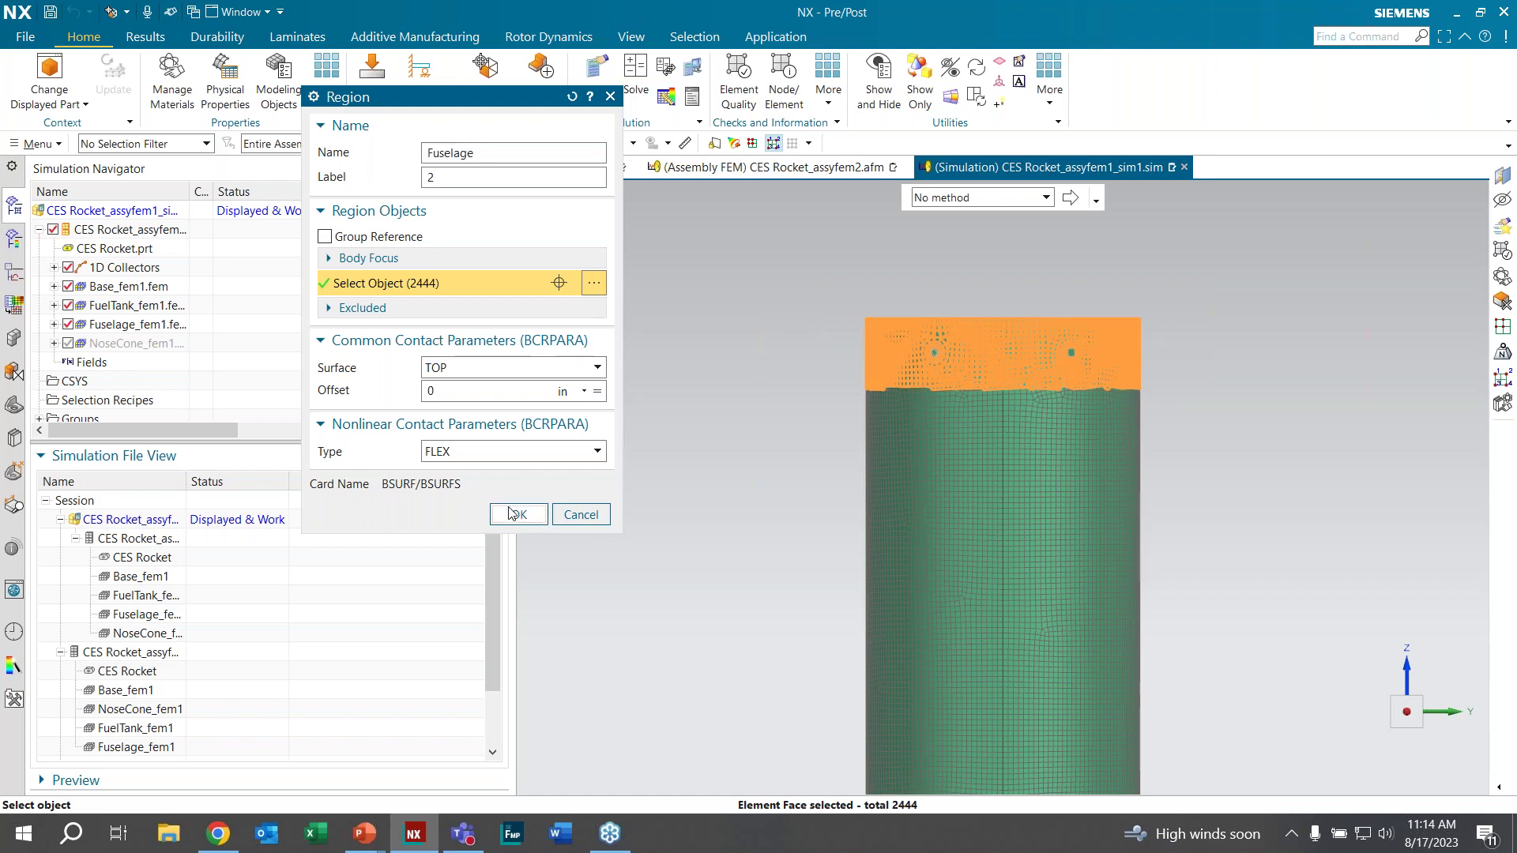
left_click(516, 514)
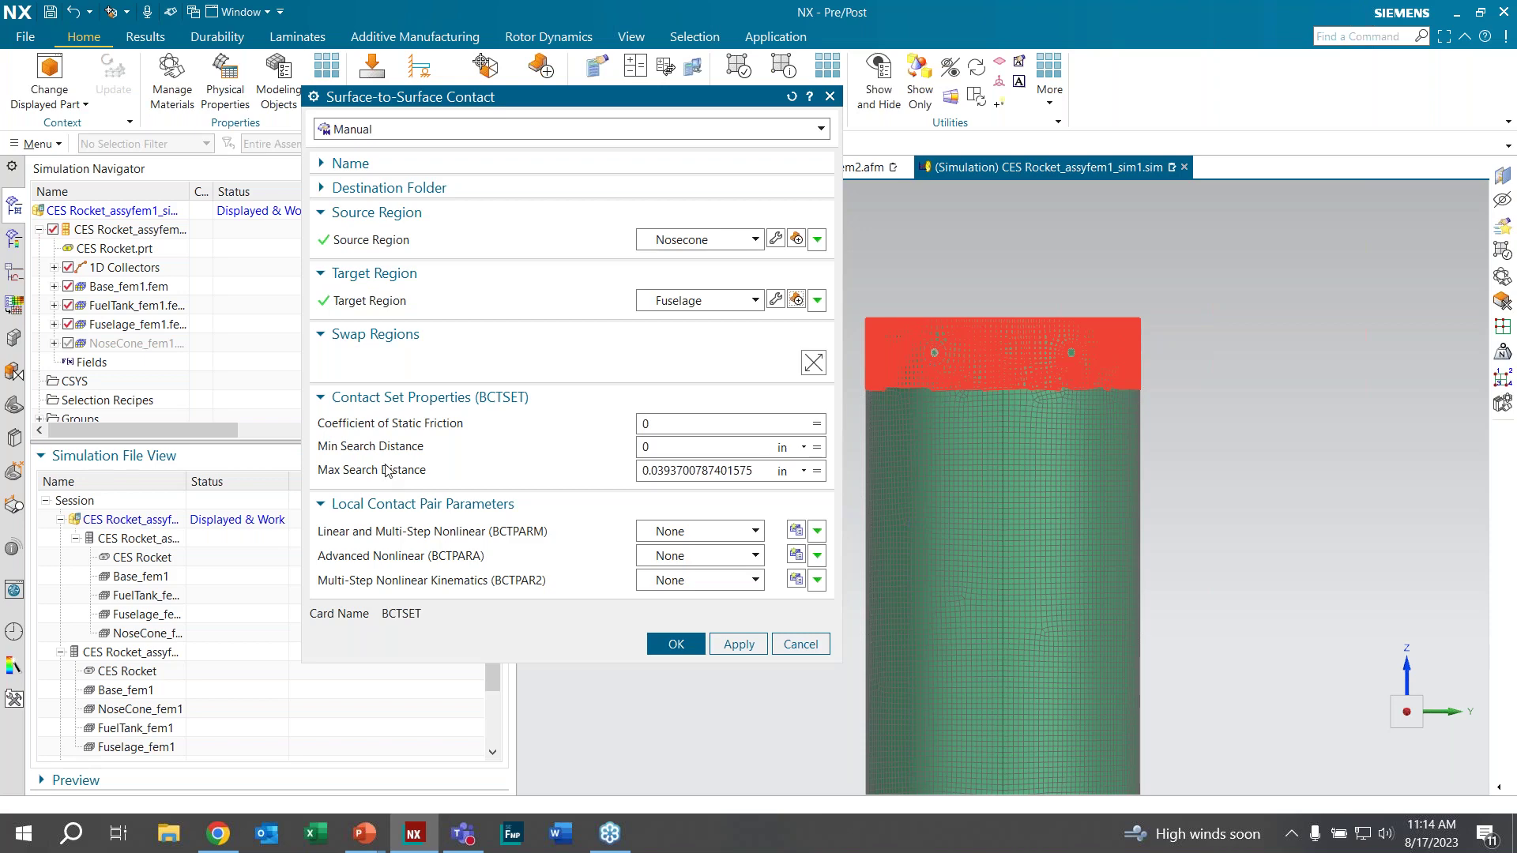
Step: Set Max Search Distance to 0.5 in and create the Nosecone–Fuselage contact
left_click(817, 471)
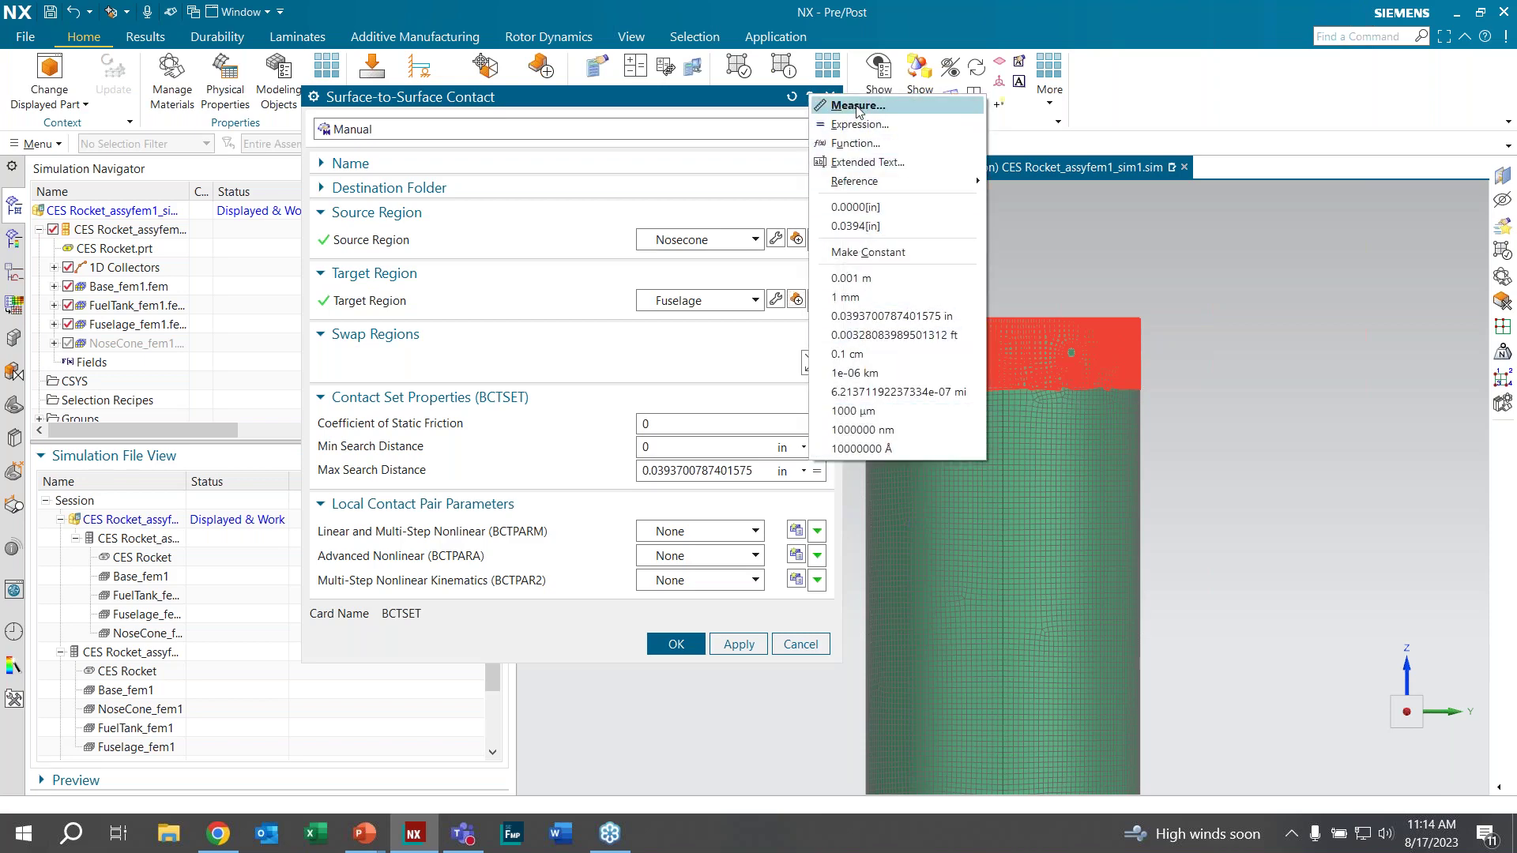
left_click(689, 478)
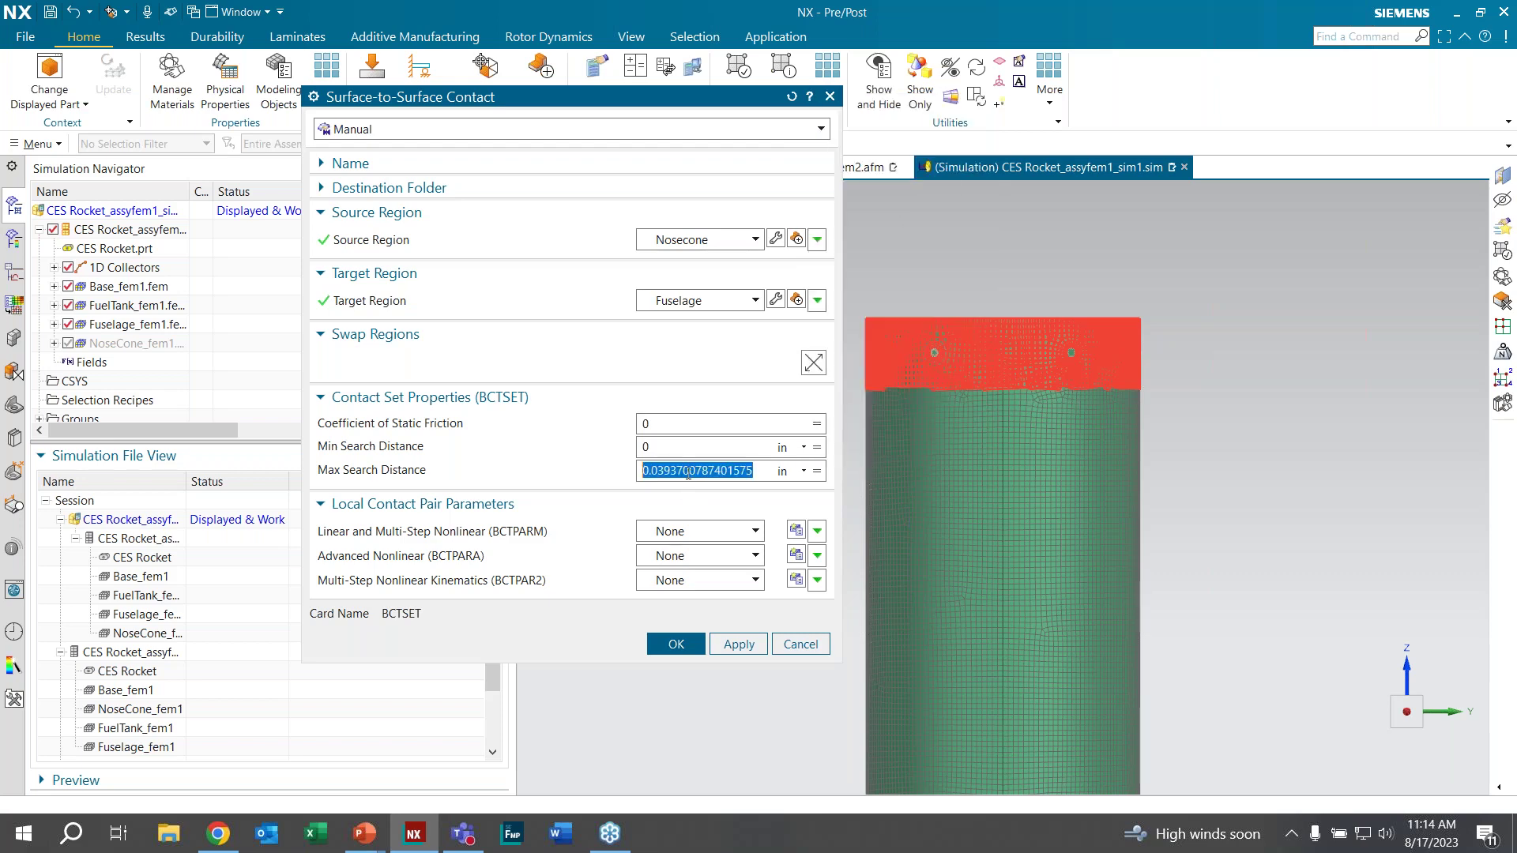
type("0.5")
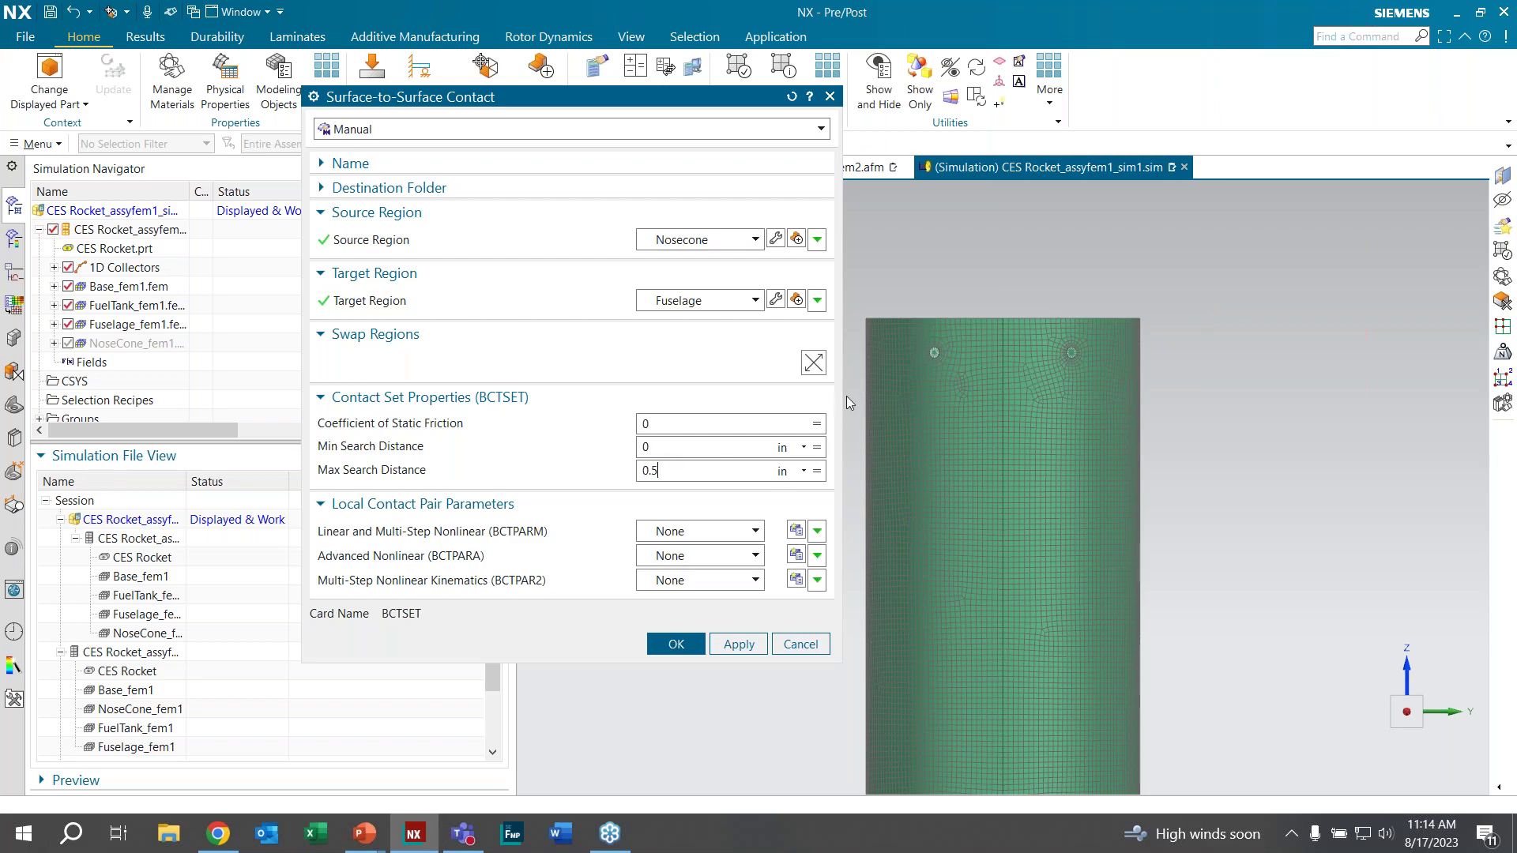
left_click(677, 645)
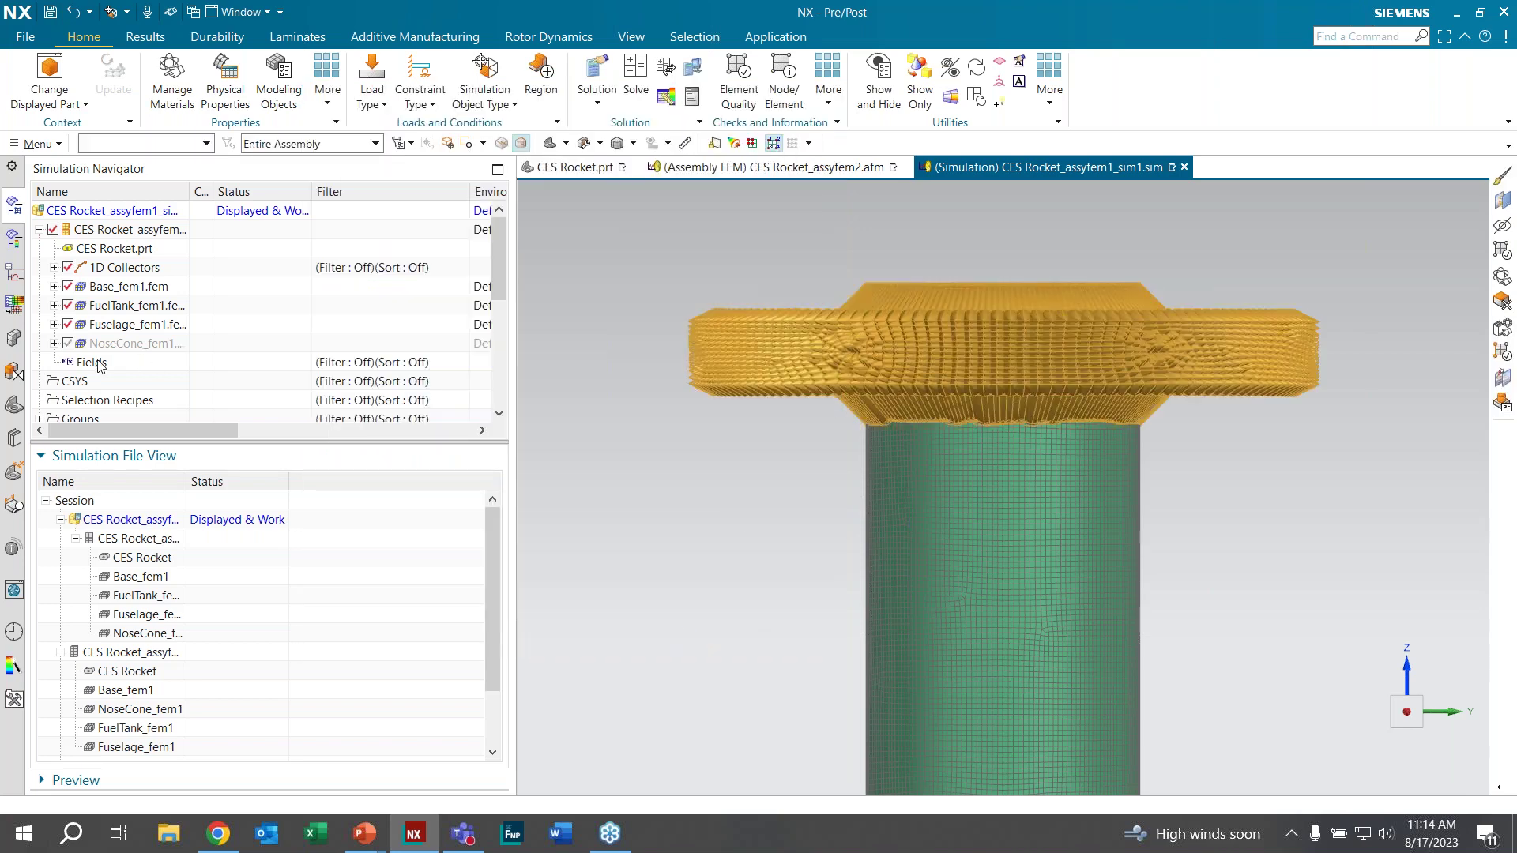
Step: Show NoseCone_fem1 again and reduce the Face Contact symbol's display scale toward Tiny
left_click(67, 343)
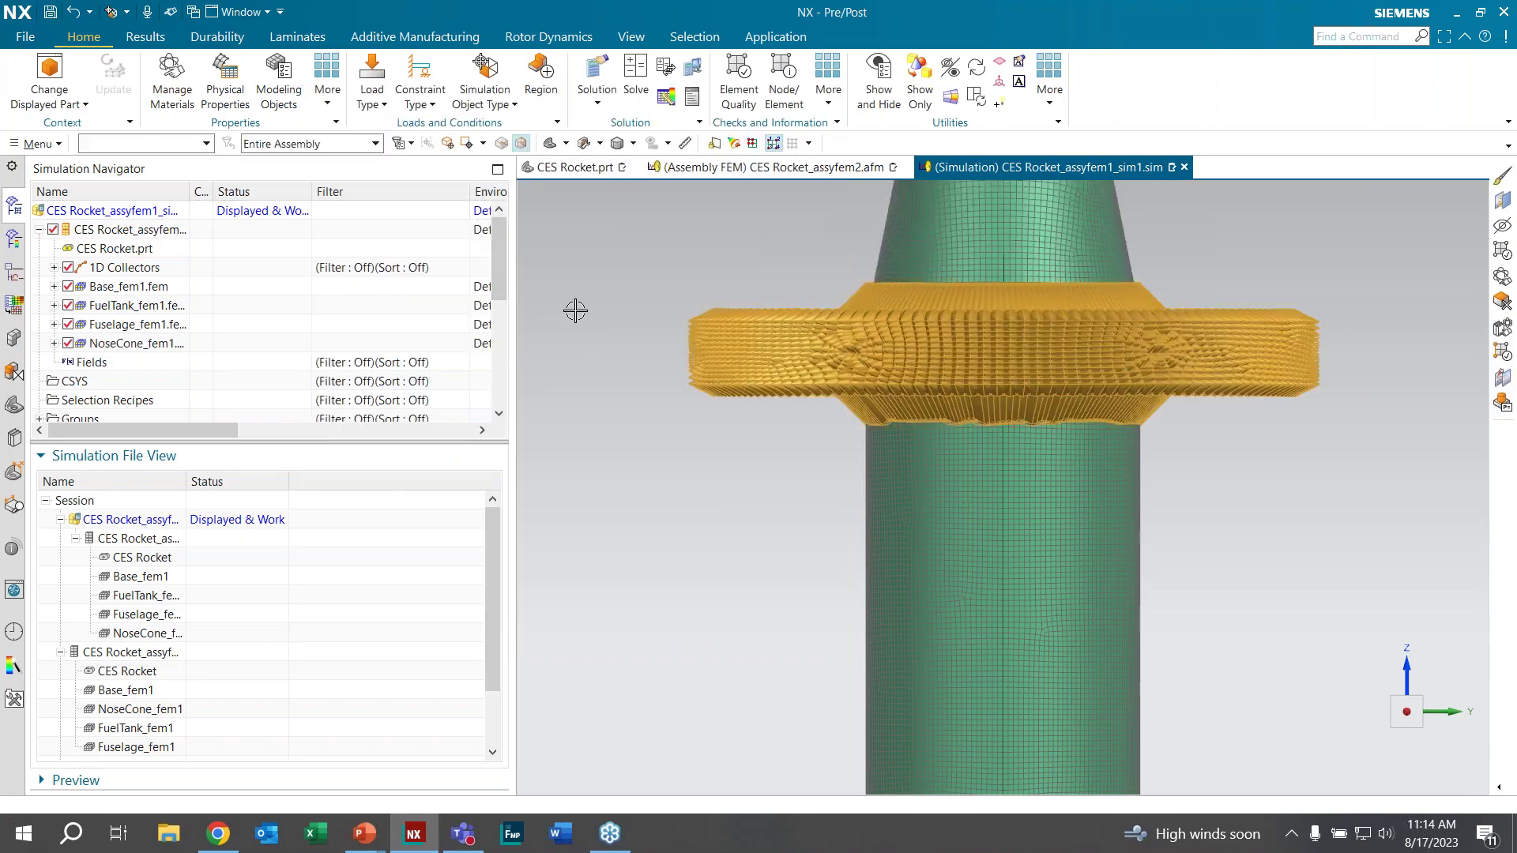
key("ctrl+f")
middle_click_drag(1051, 293, 1083, 323)
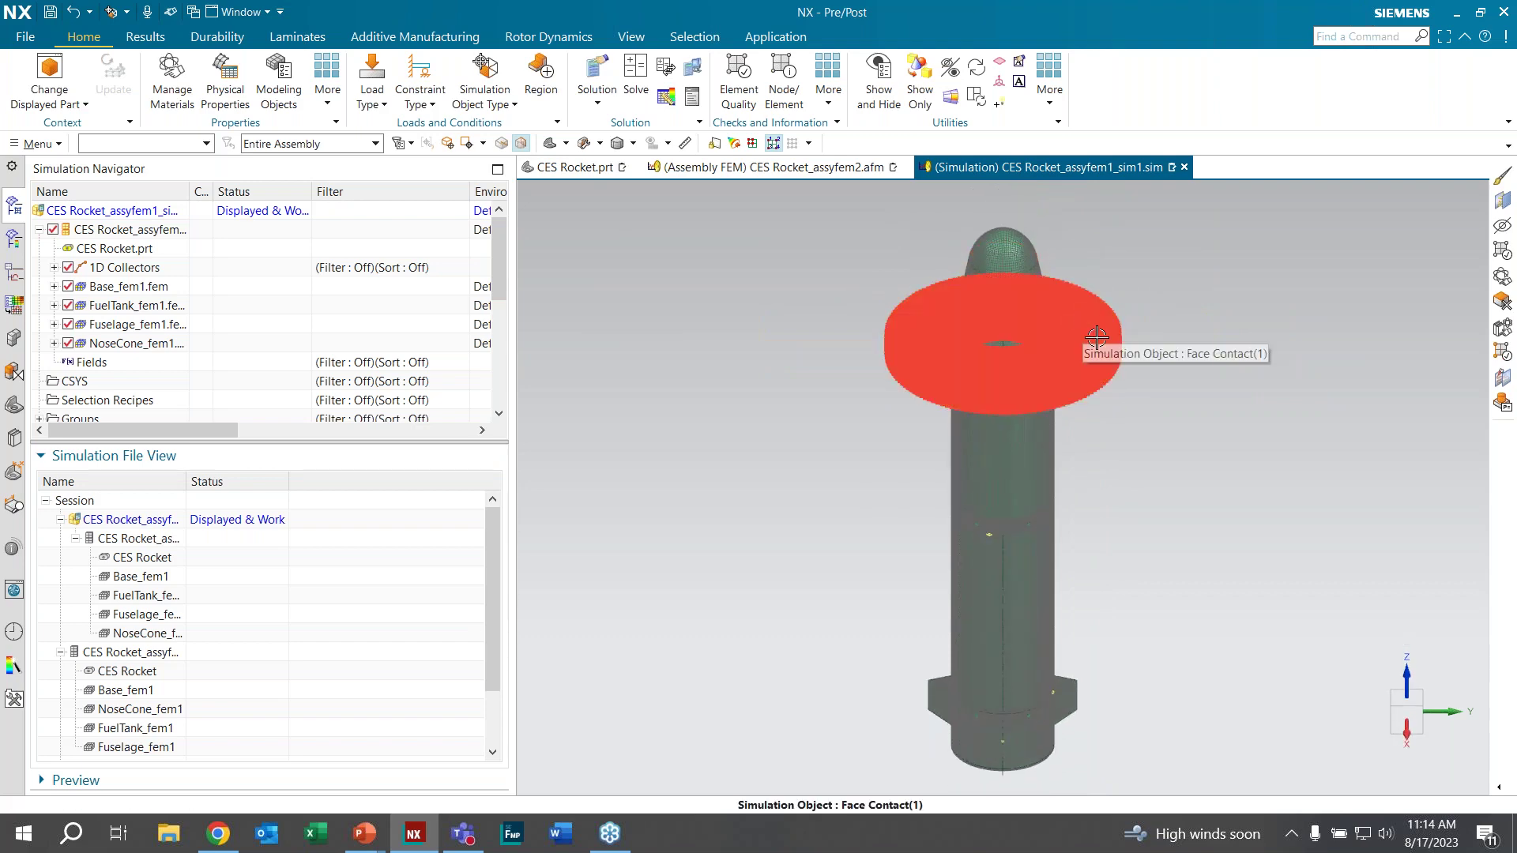
left_click(1086, 324)
right_click(1117, 348)
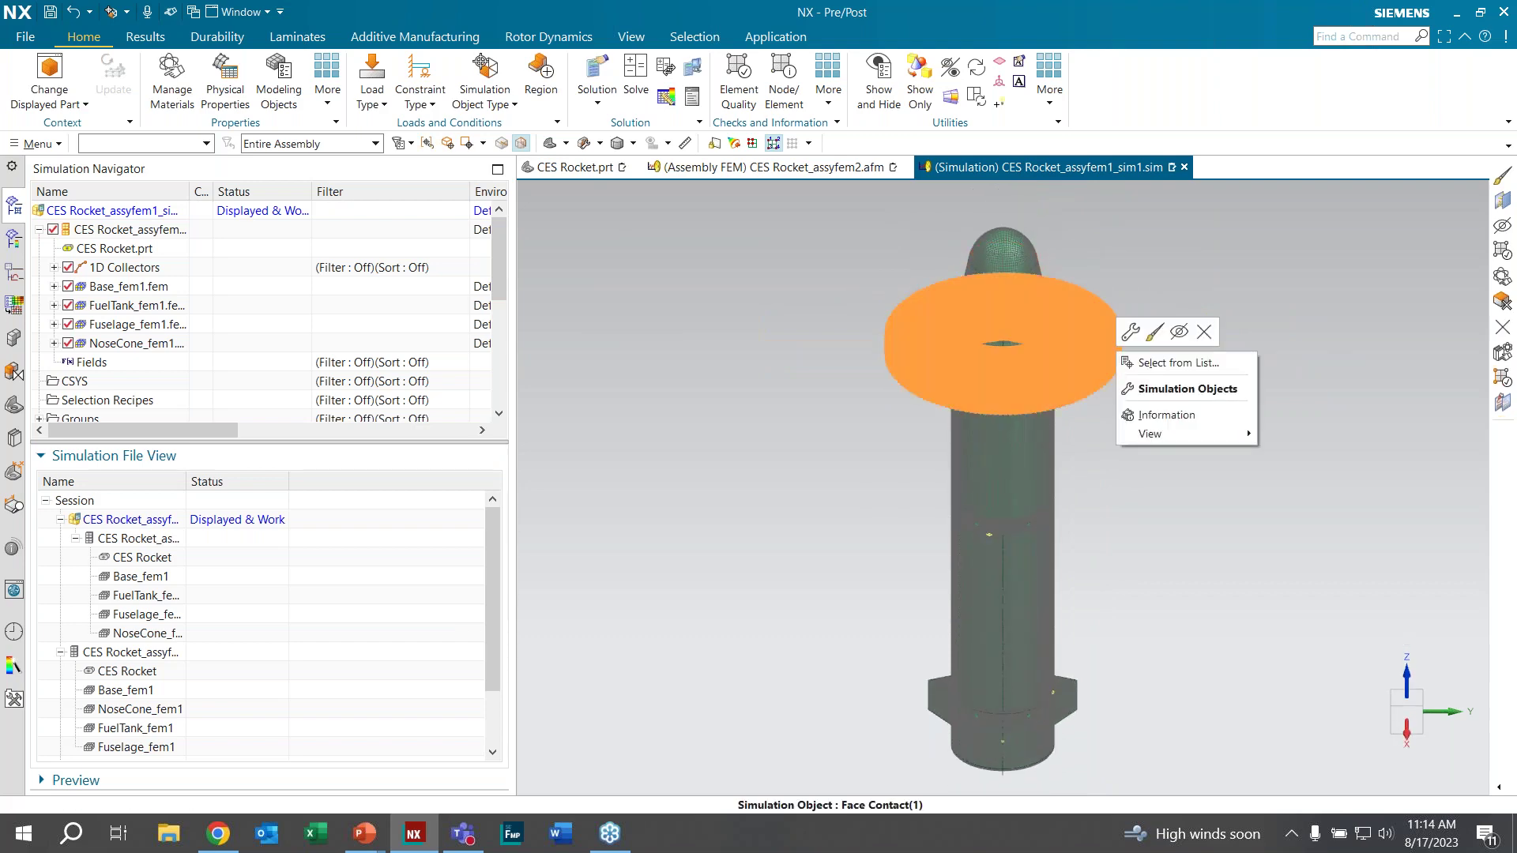
left_click(1154, 332)
left_click_drag(500, 428, 458, 428)
left_click(419, 783)
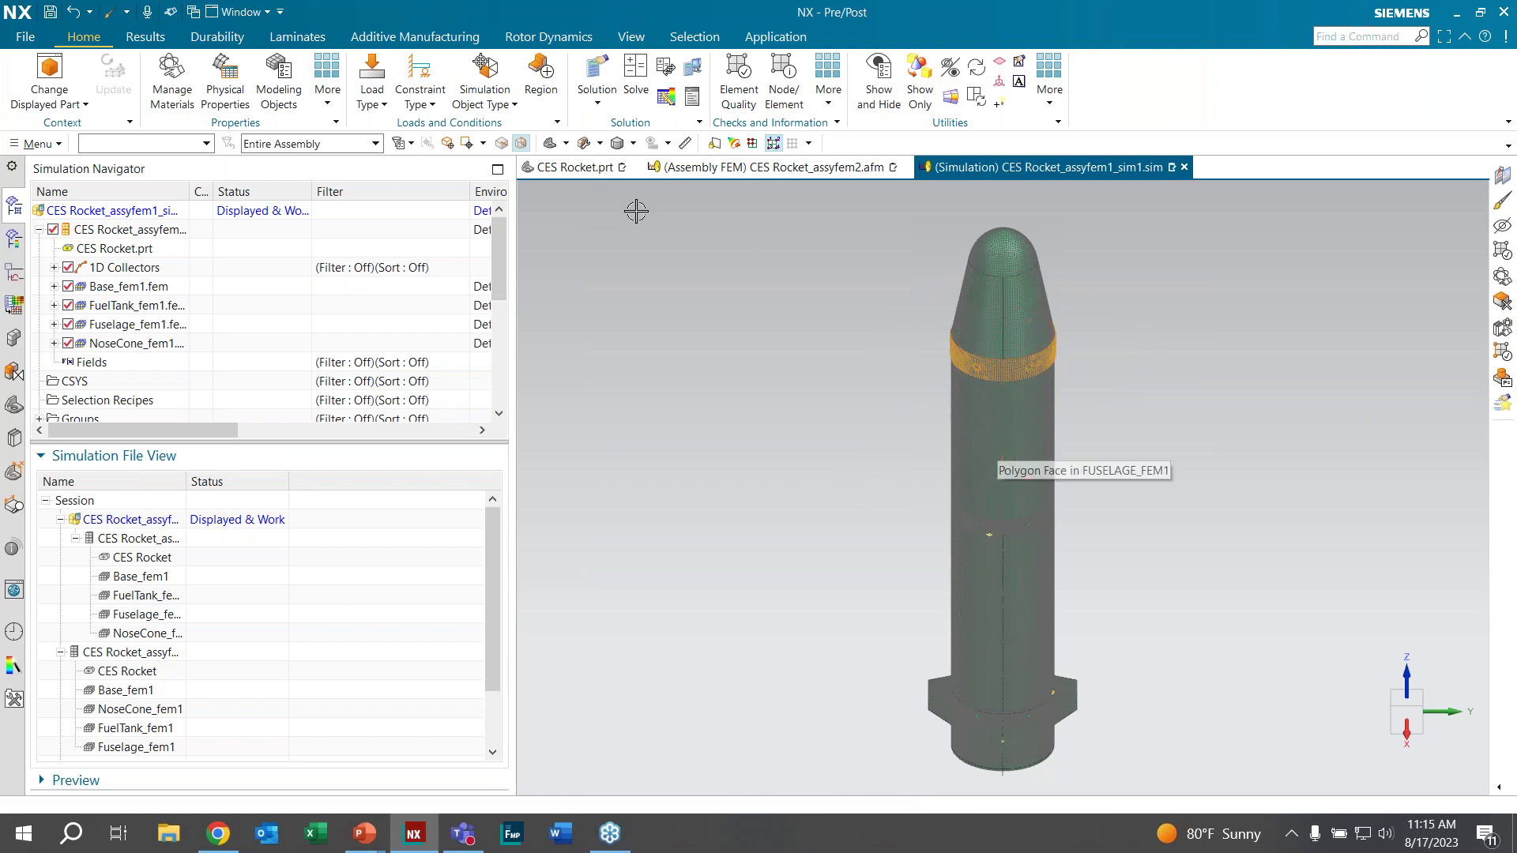
left_click(26, 37)
Step: Open CES Rocket_assyfem1_sim2.sim and load Solution 1's Structural results with Modes 1–10
left_click(41, 86)
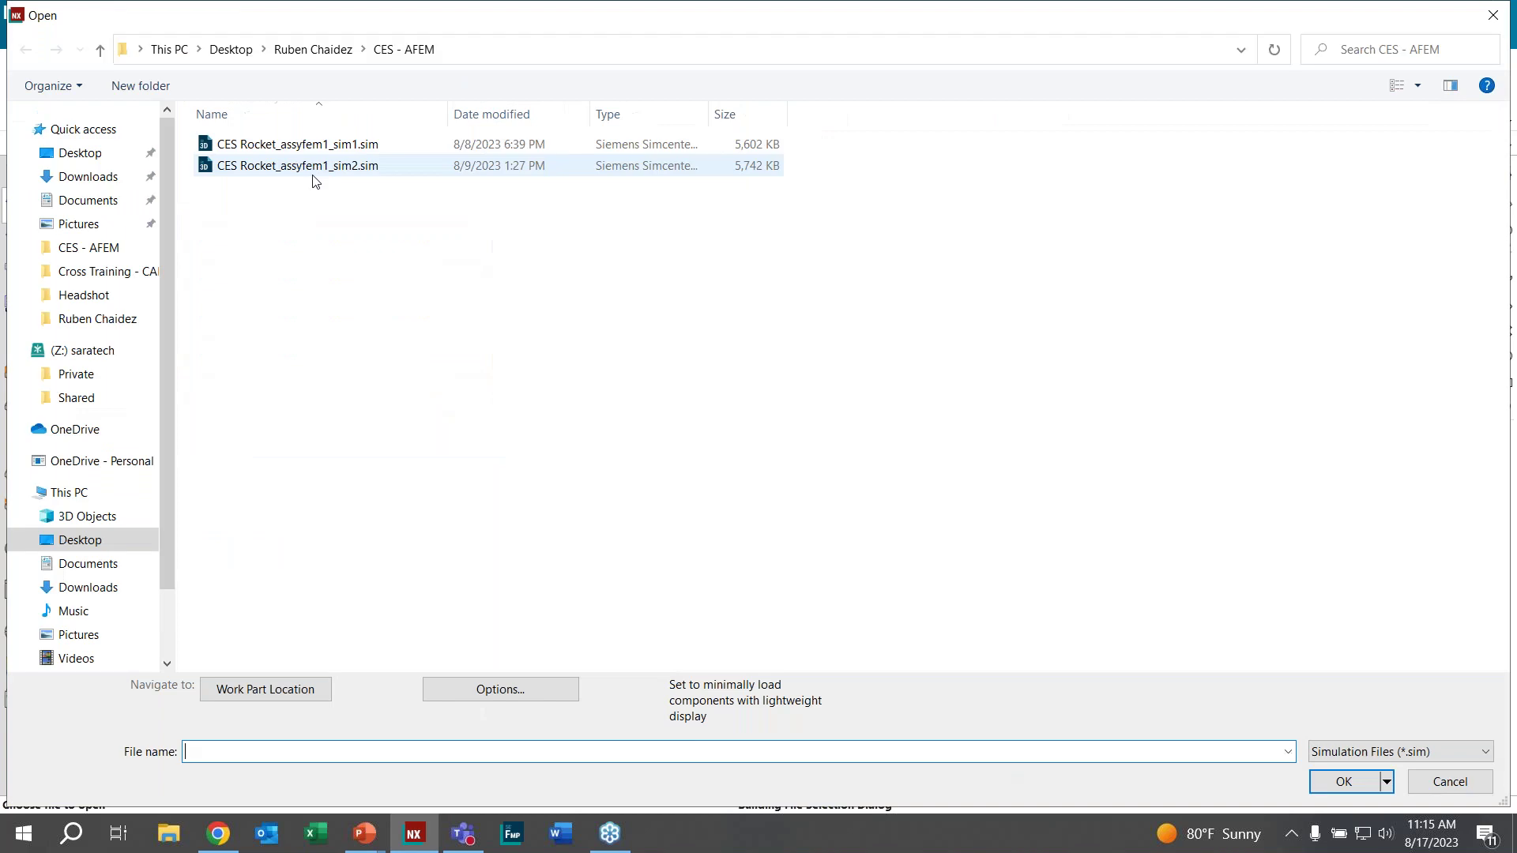
double_click(315, 165)
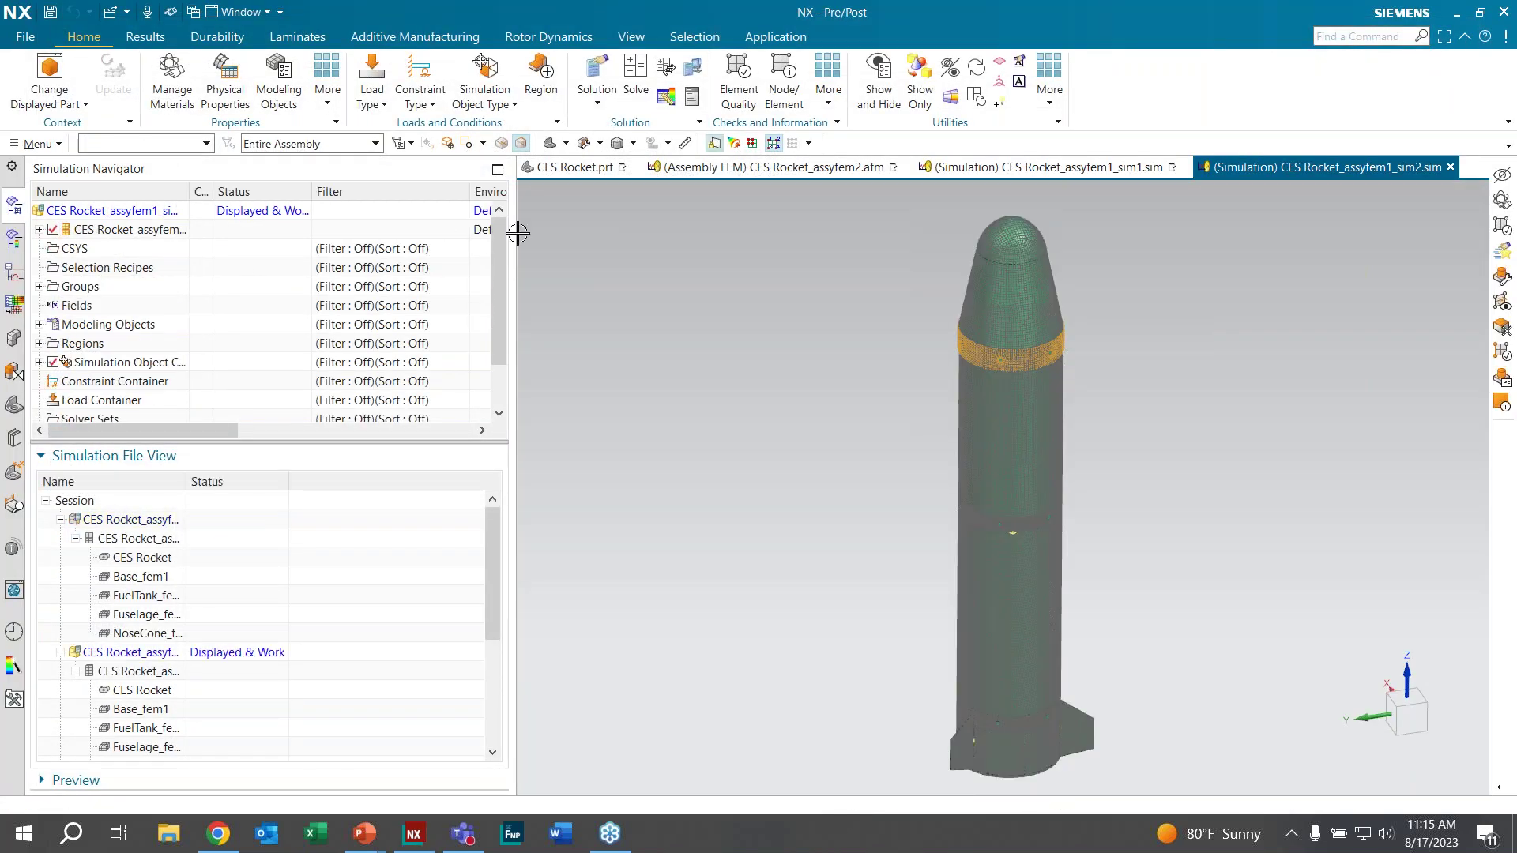
scroll(500, 238, "down", 3)
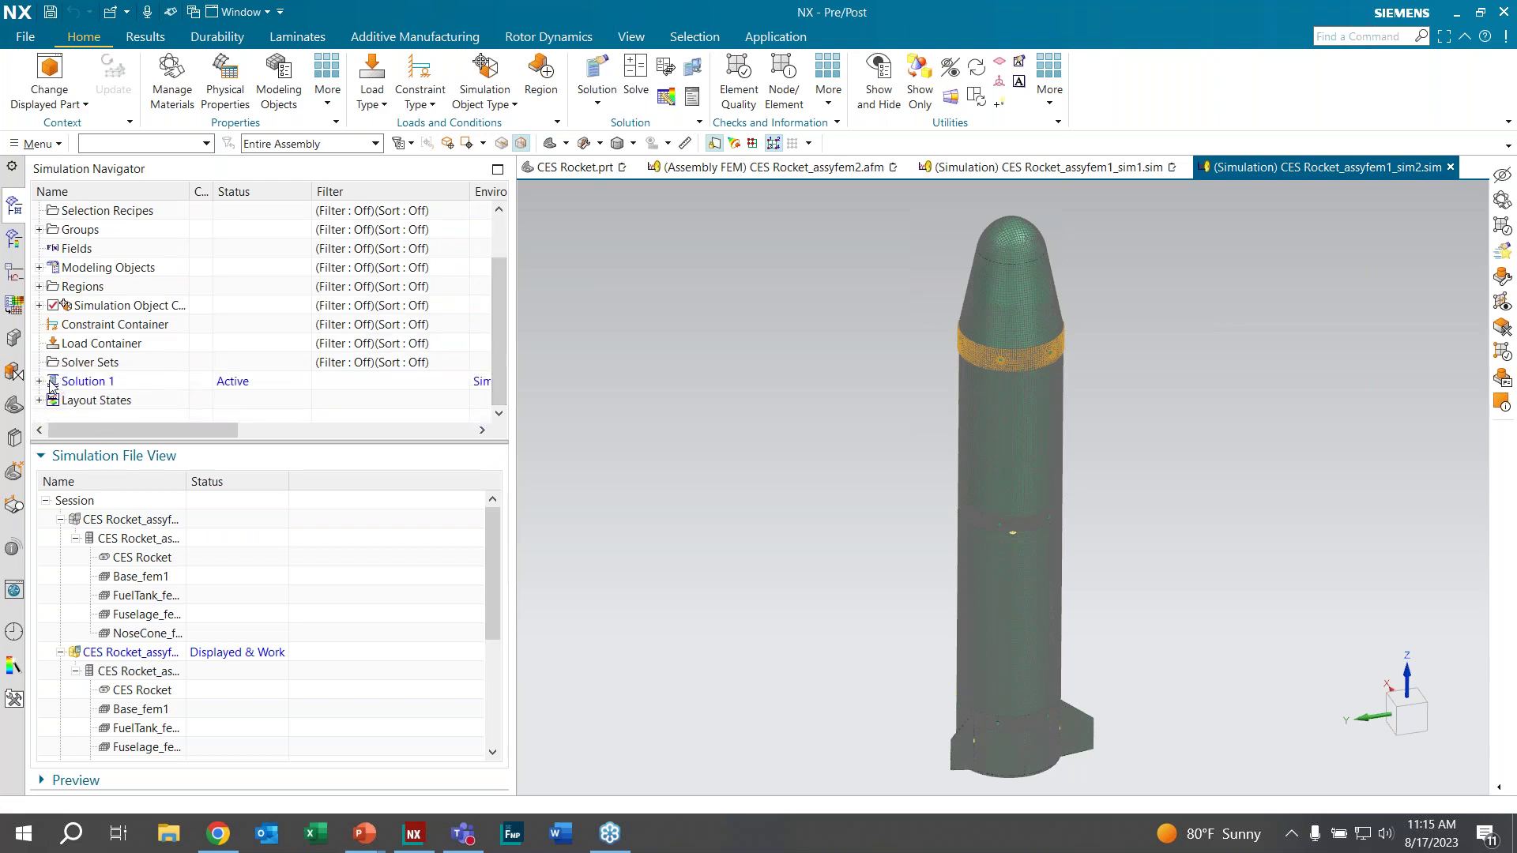
left_click(40, 382)
left_click(54, 382)
double_click(100, 403)
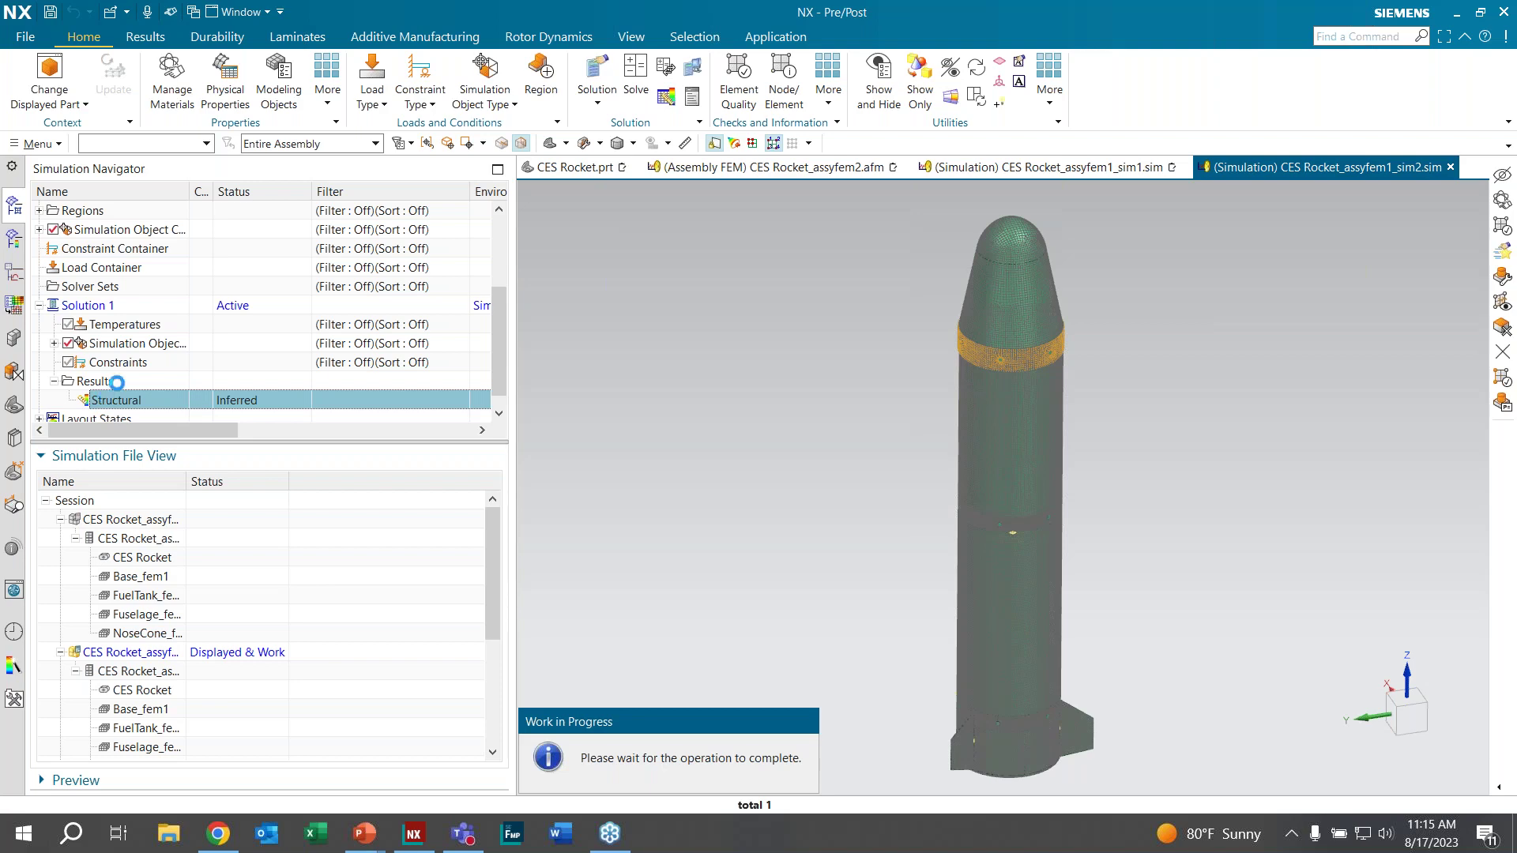
left_click(54, 248)
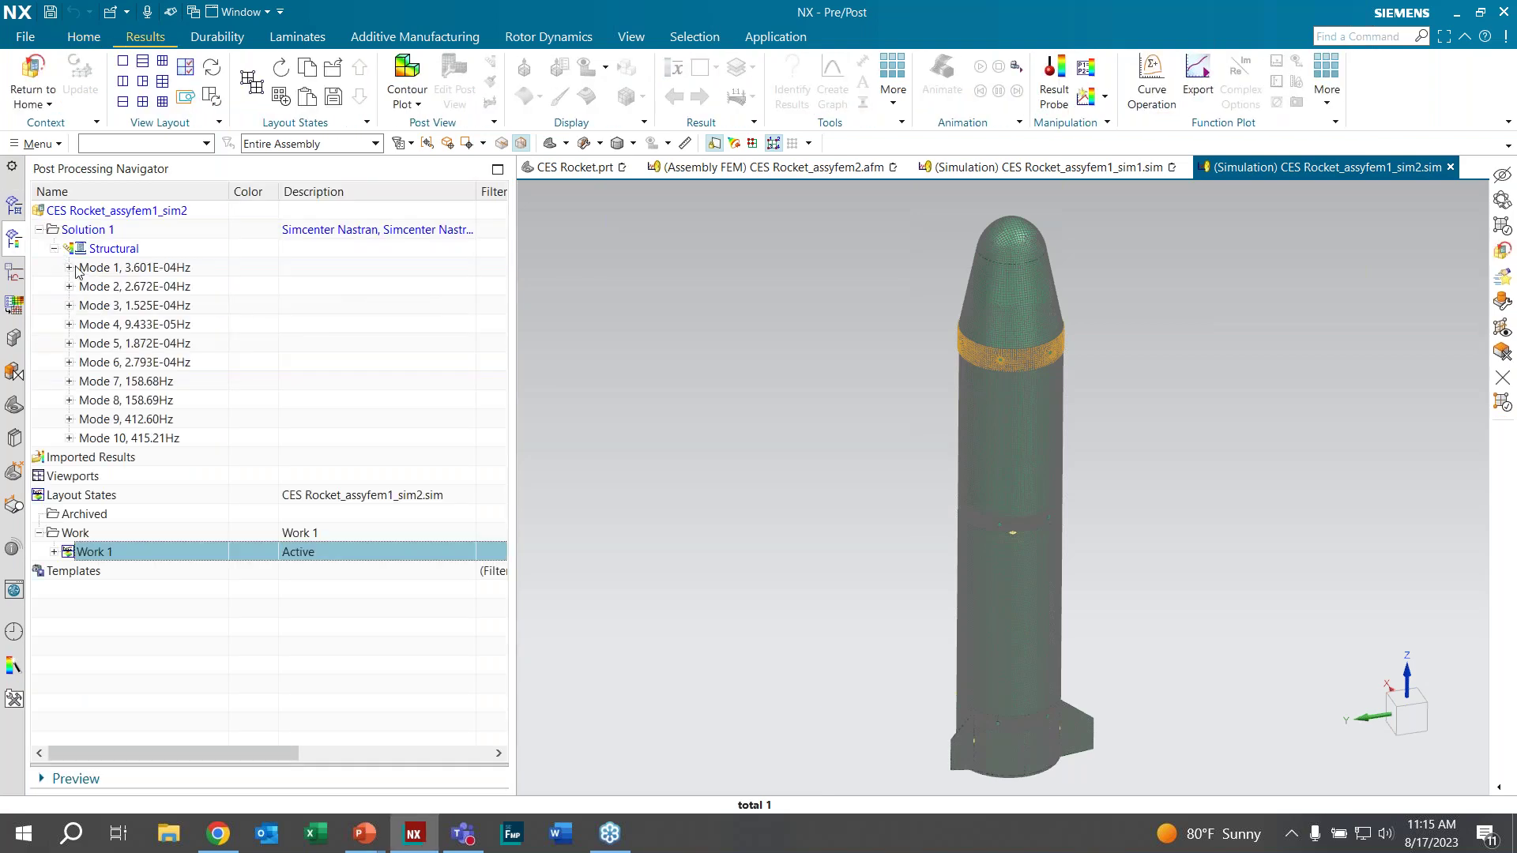
Step: Plot Mode 1's nodal displacement contour and rotate the rocket upright
left_click(69, 268)
double_click(135, 287)
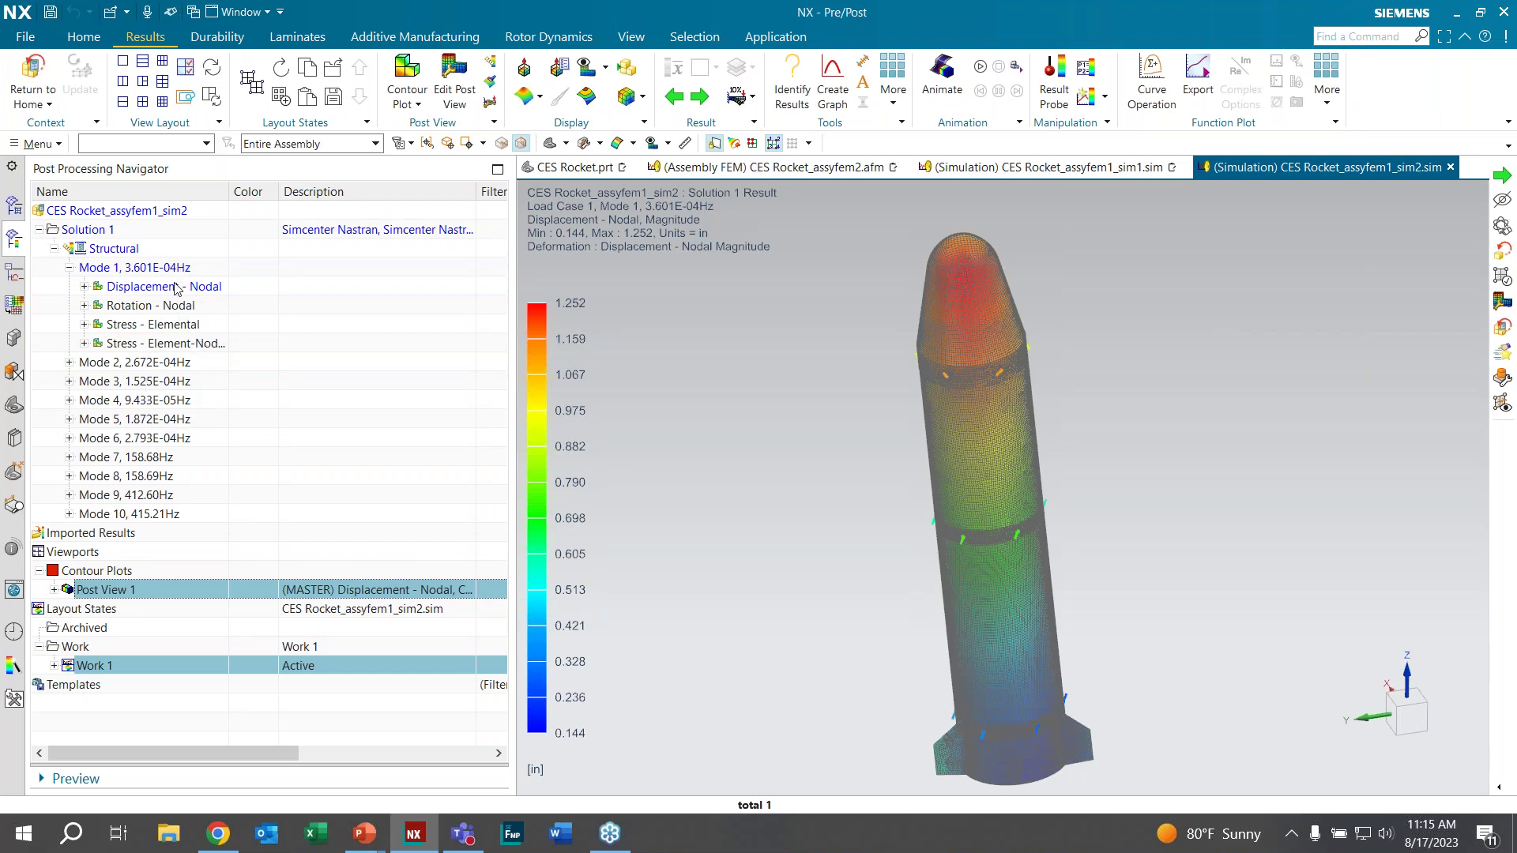
middle_click_drag(1000, 357, 909, 365)
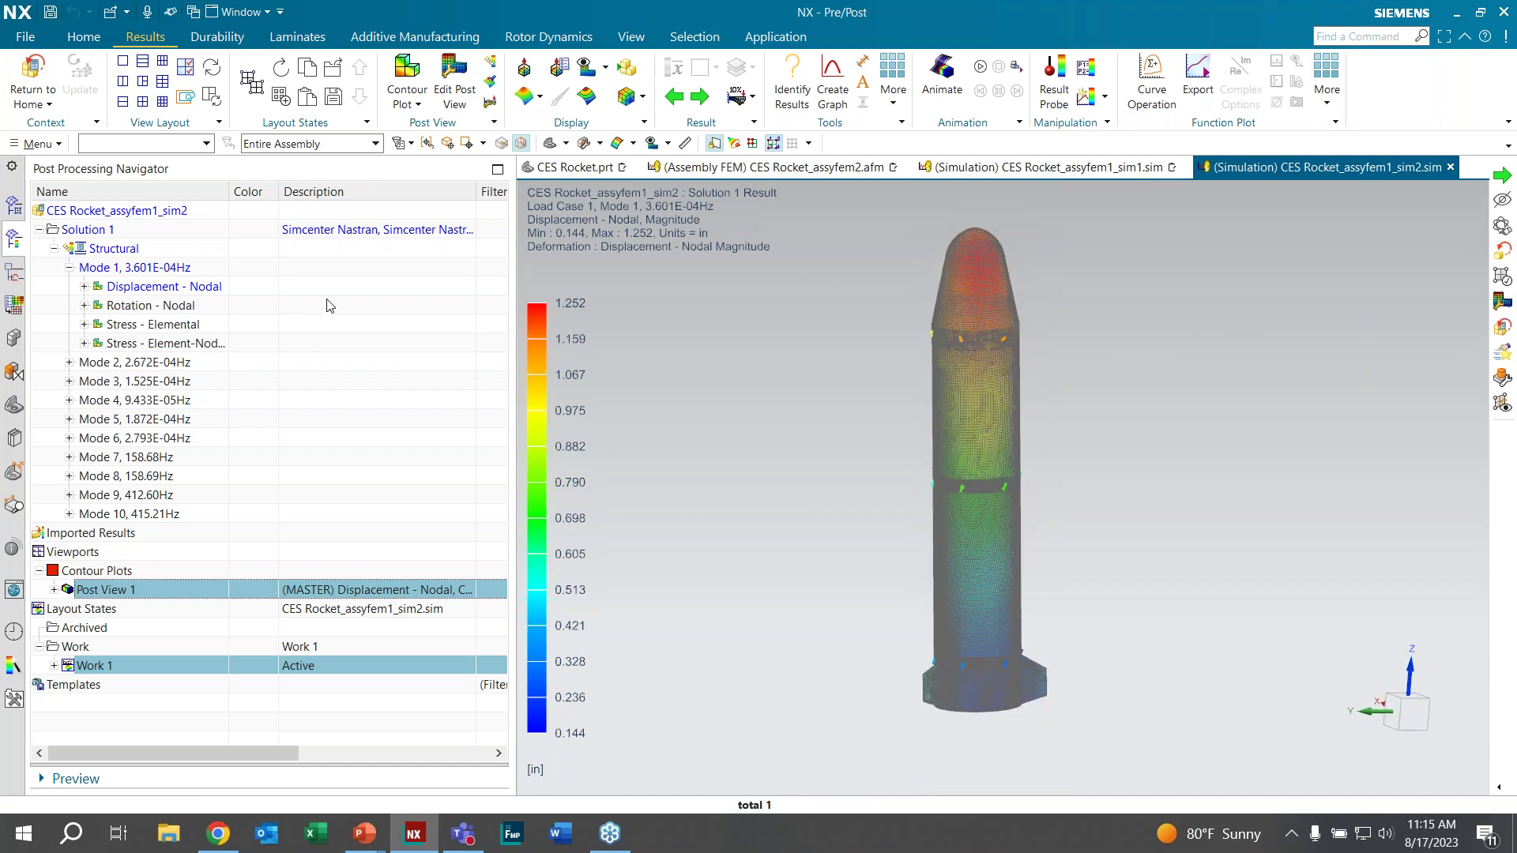
Step: Step through the mode results from Mode 2 to Mode 7 at 158.68 Hz
left_click(700, 97)
left_click(700, 97)
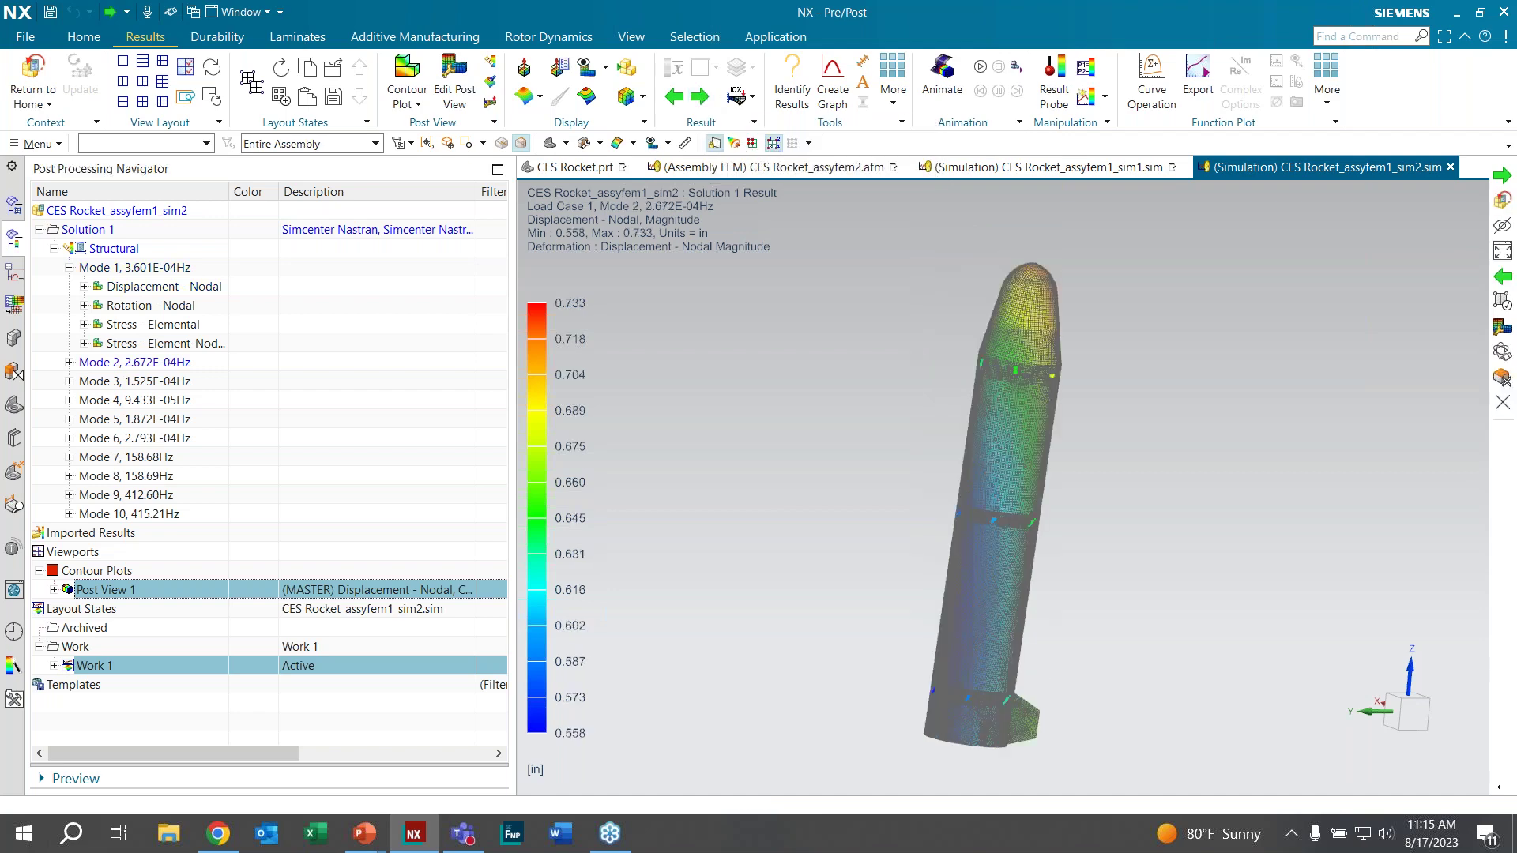
left_click(700, 97)
left_click(700, 97)
left_click(699, 97)
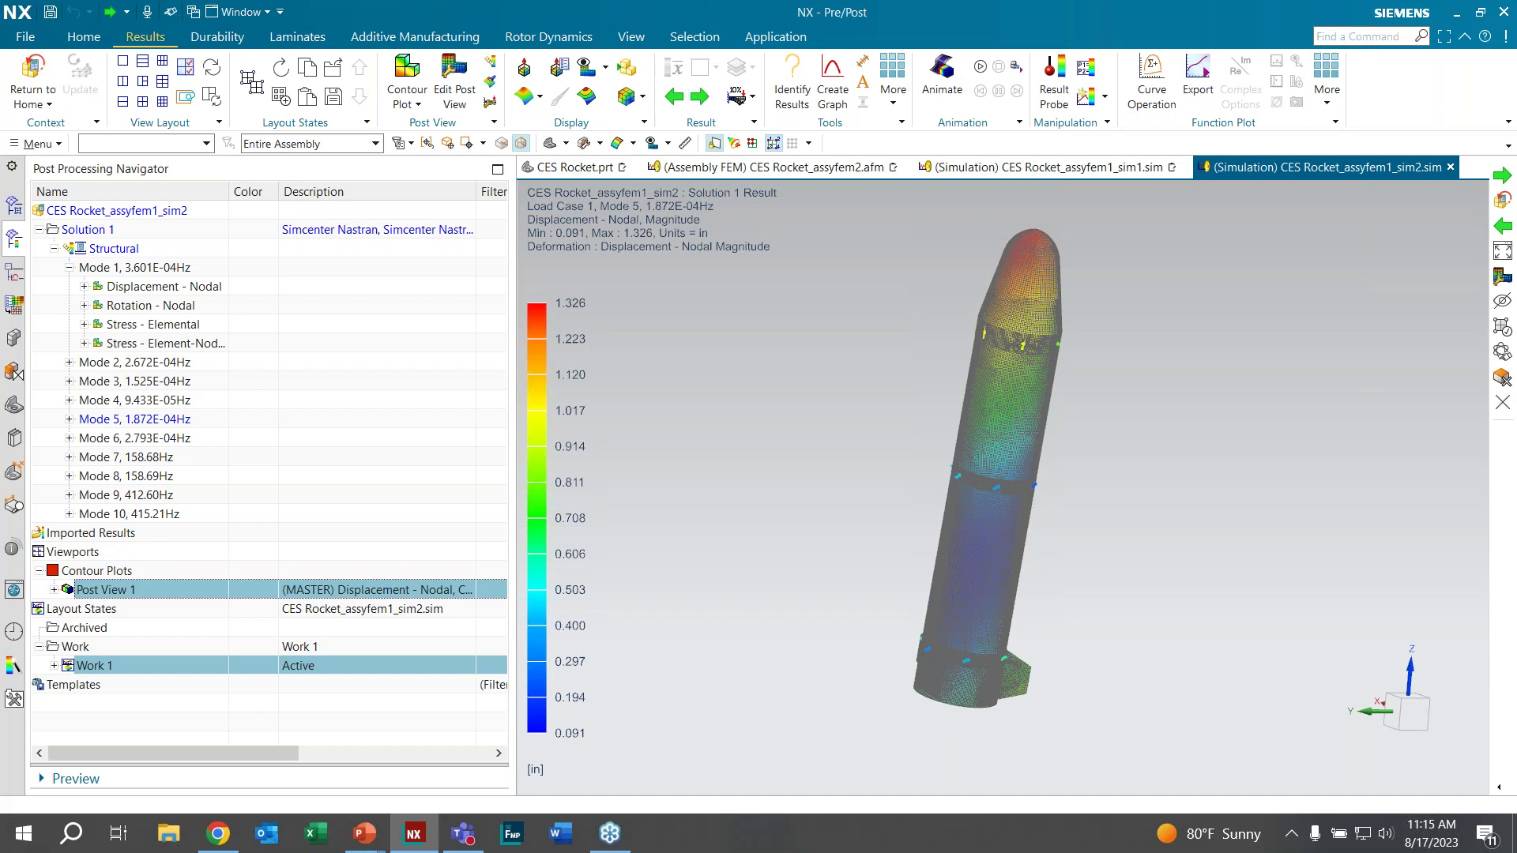
left_click(700, 98)
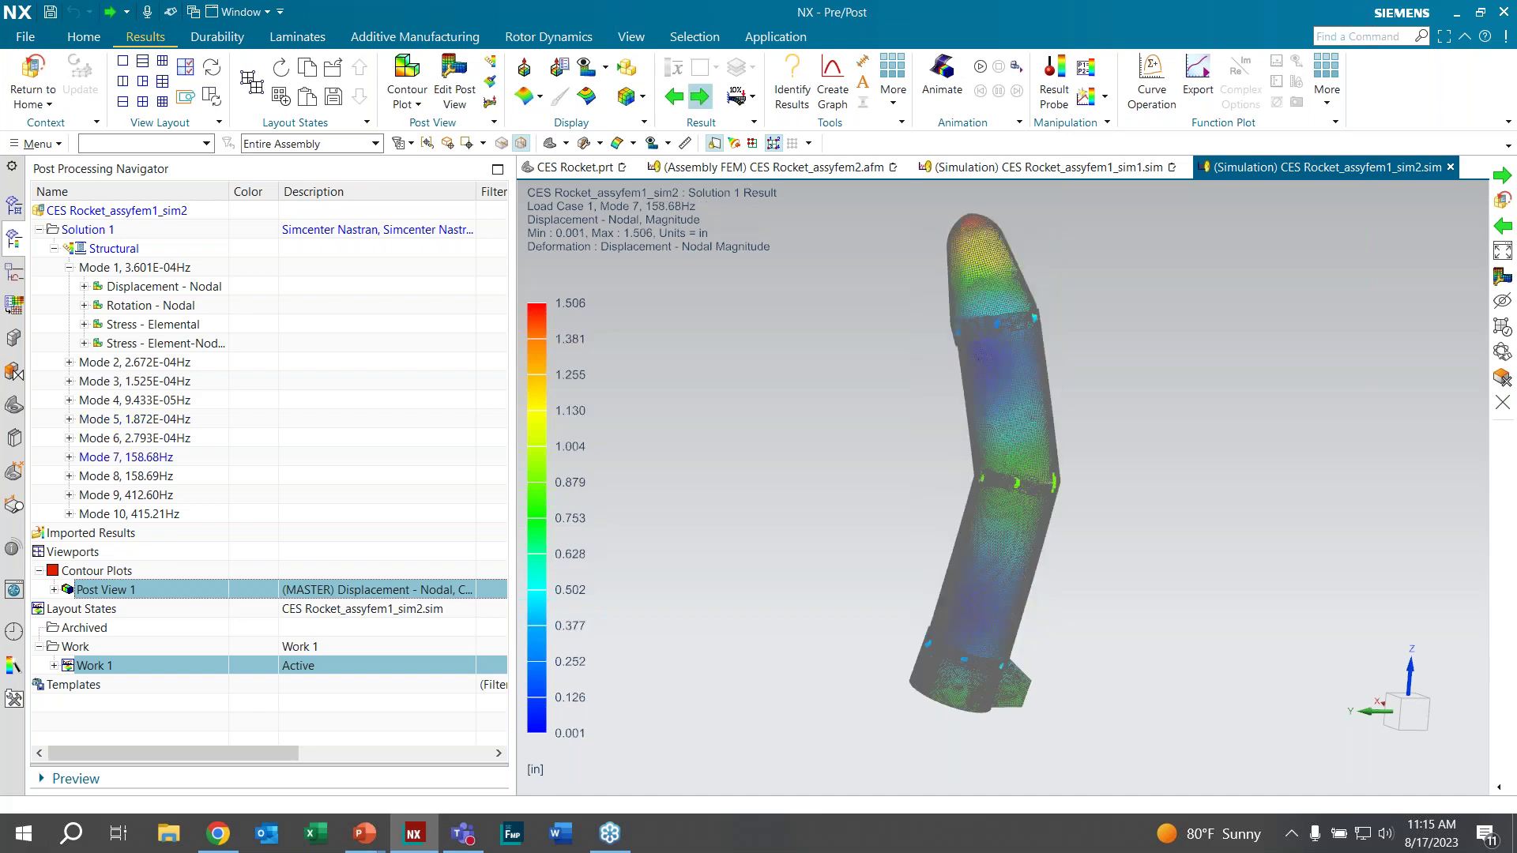